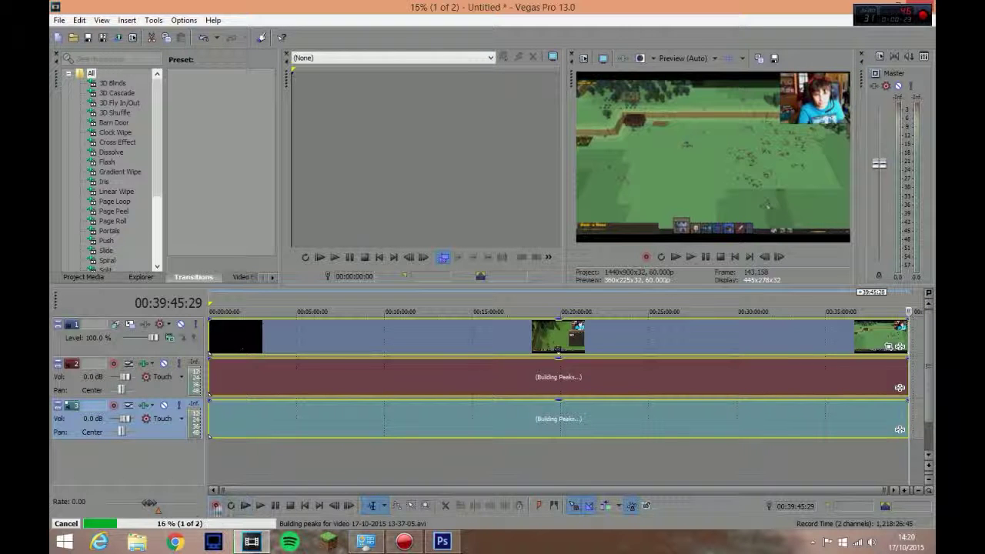
# Import the FREE INTRO video clip from the Video Stuff folder on the desktop into the project.
pyautogui.click(74, 37)
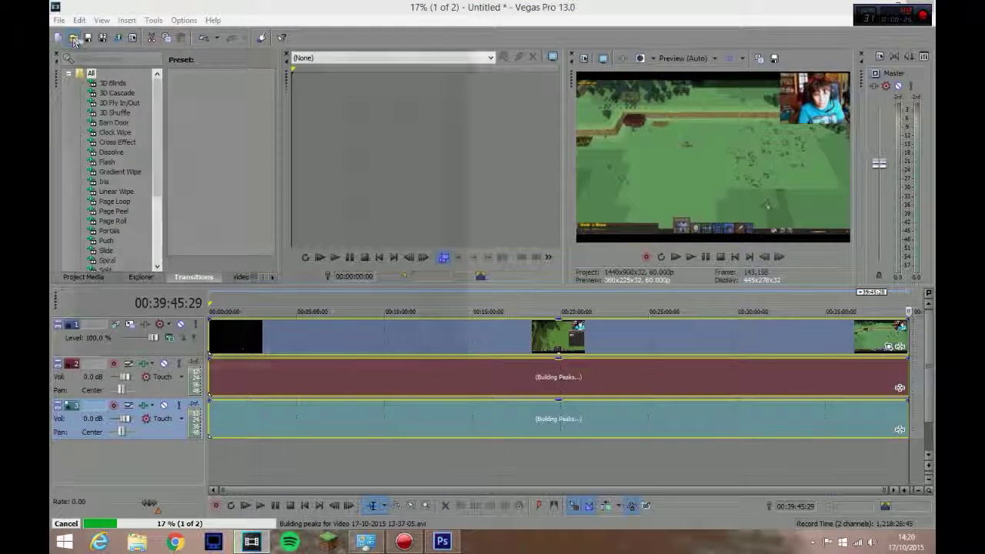
pyautogui.click(99, 242)
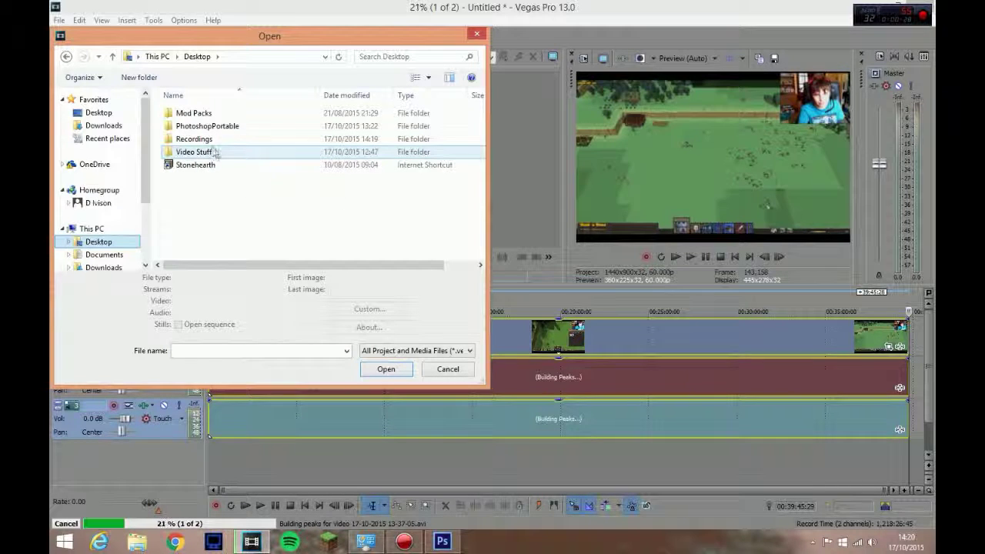
pyautogui.click(230, 129)
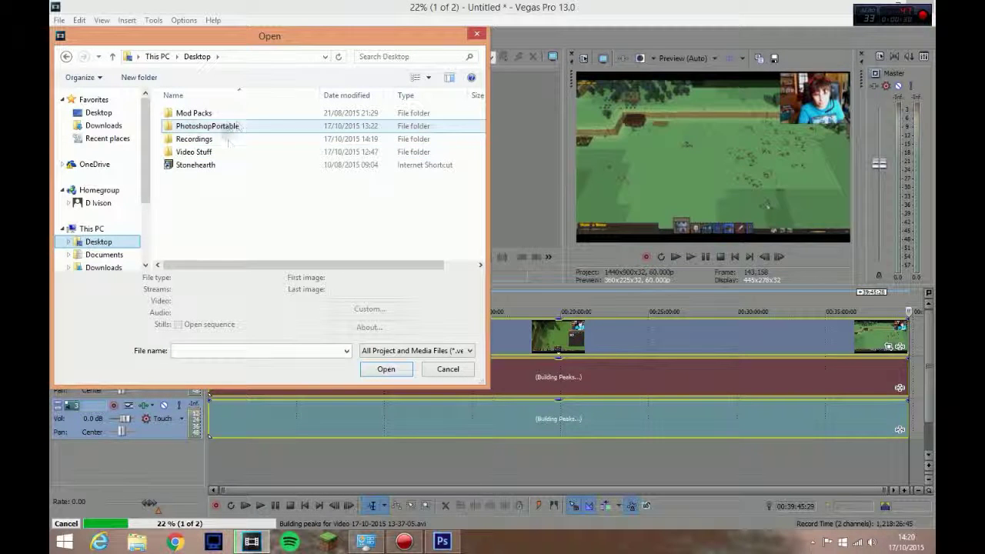
pyautogui.doubleClick(192, 151)
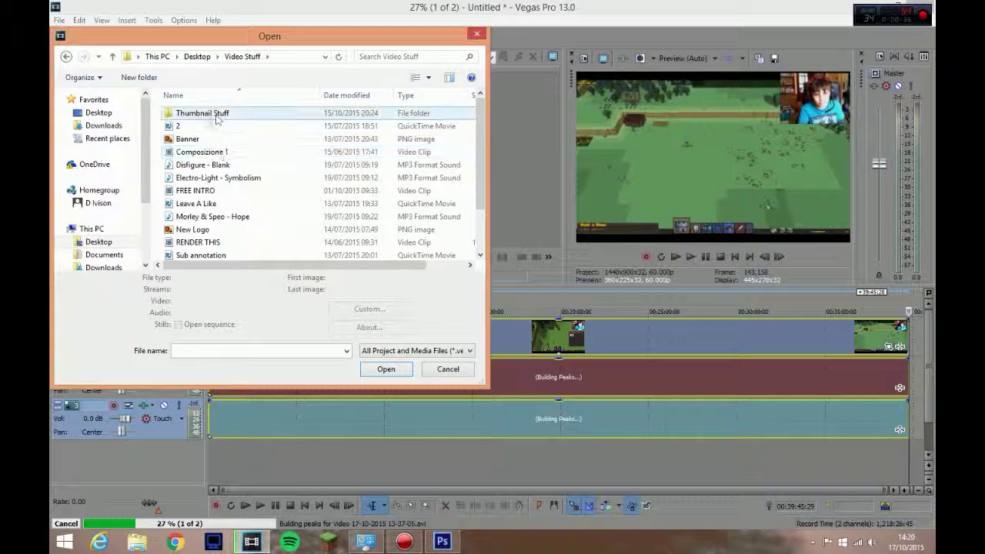
pyautogui.doubleClick(216, 193)
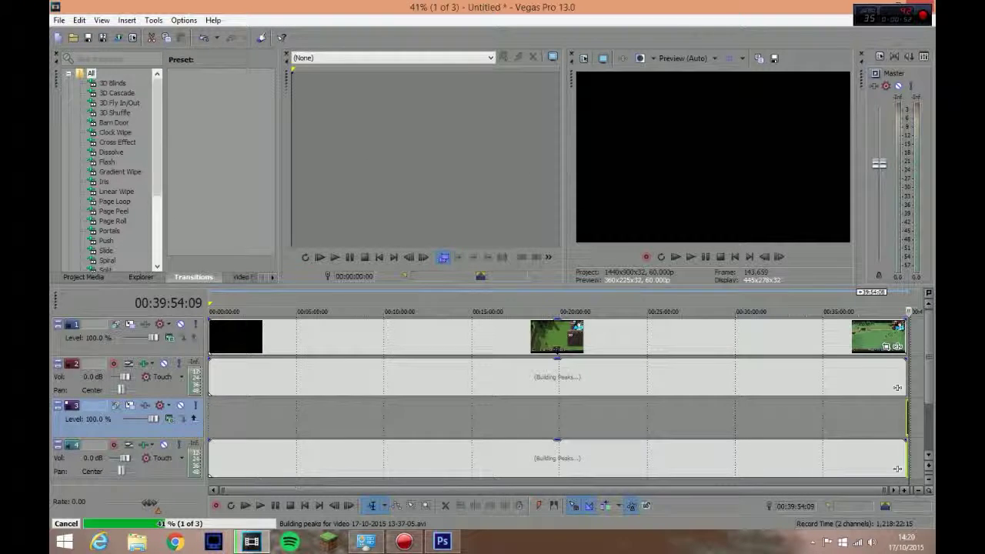
# Switch to Google Chrome and search Google Images for "stonehearth".
pyautogui.click(175, 542)
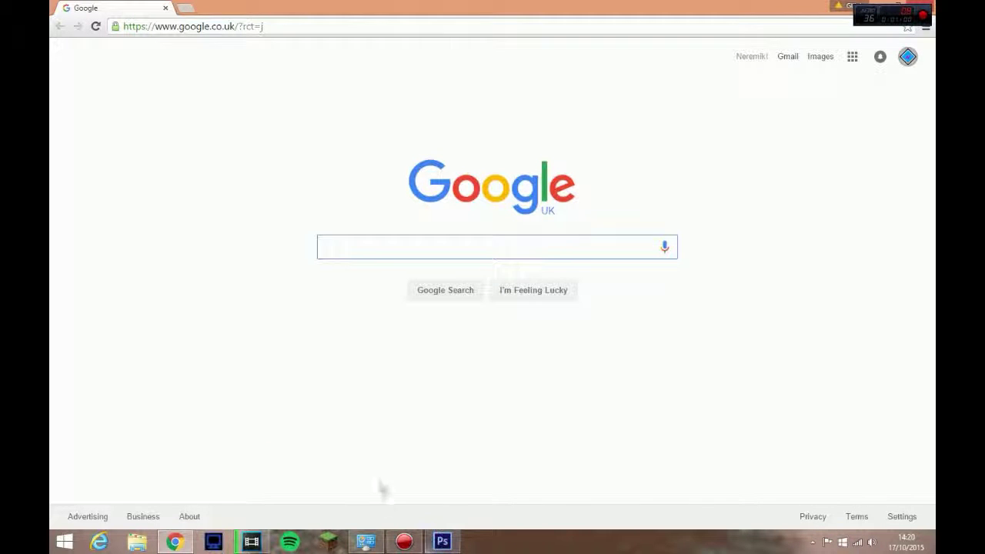
pyautogui.hotkey('alt', 'Tab')
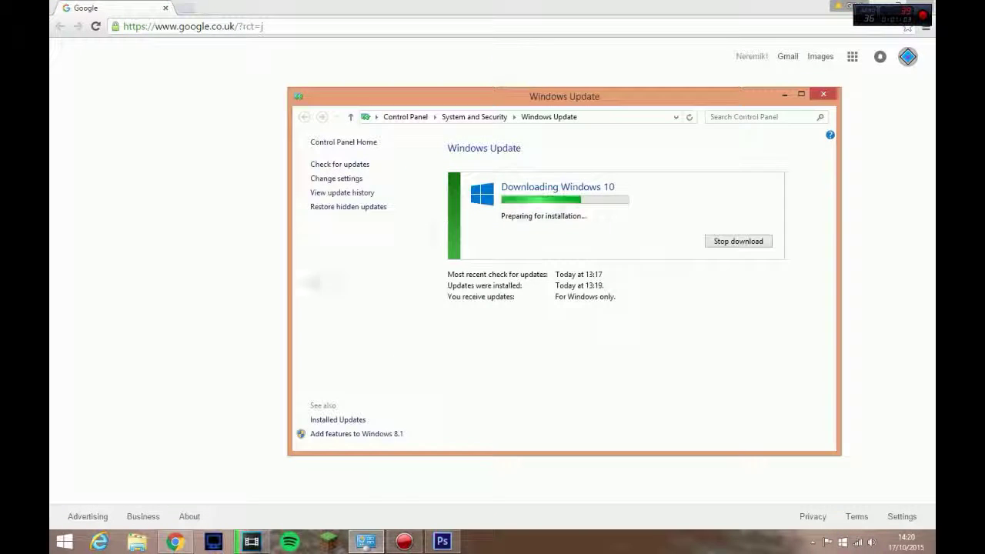
pyautogui.click(282, 264)
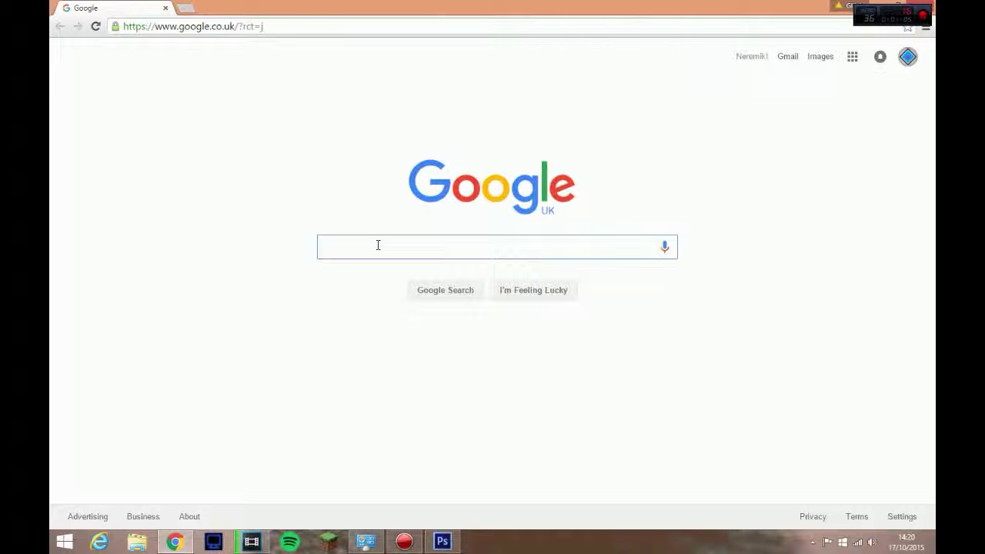
pyautogui.write('sto')
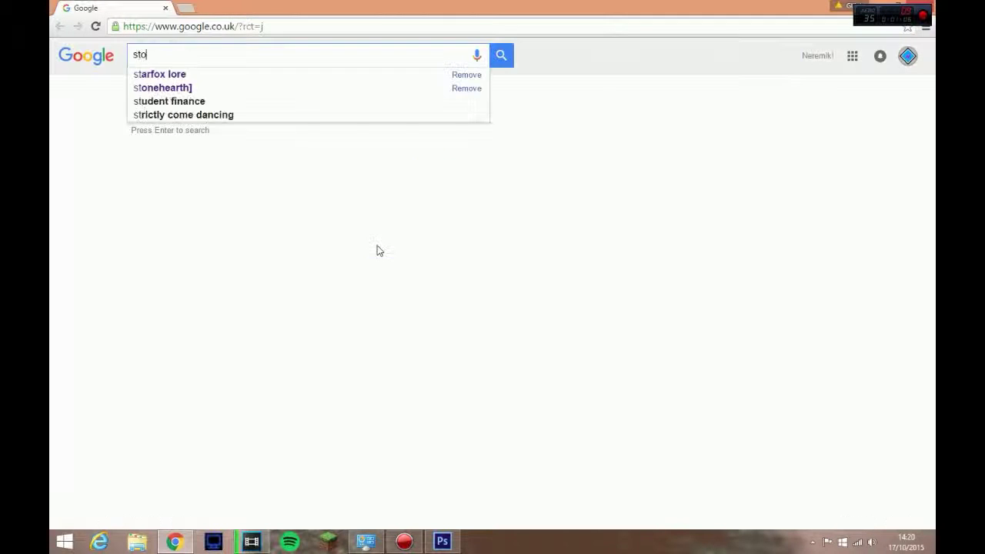
pyautogui.write('nehearth')
pyautogui.press('Return')
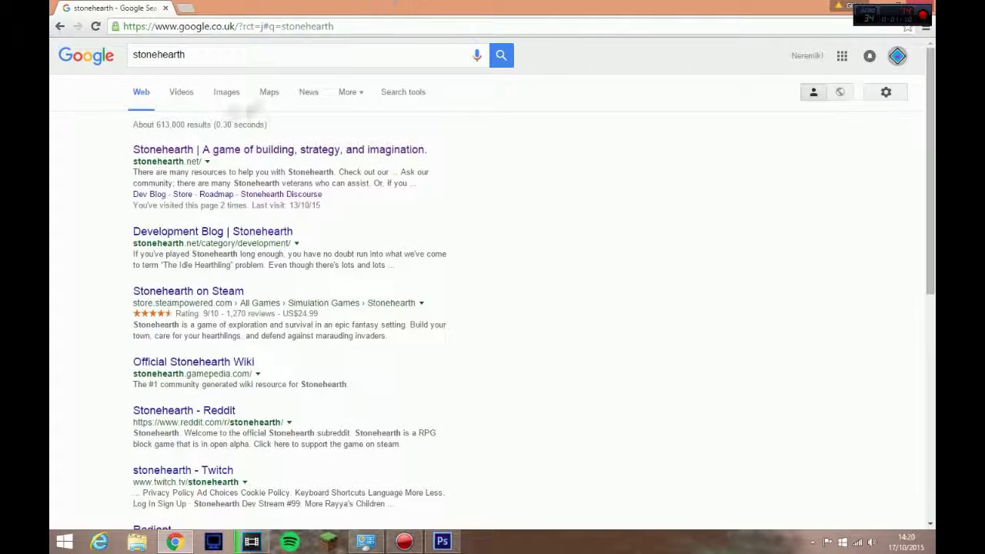
pyautogui.click(227, 92)
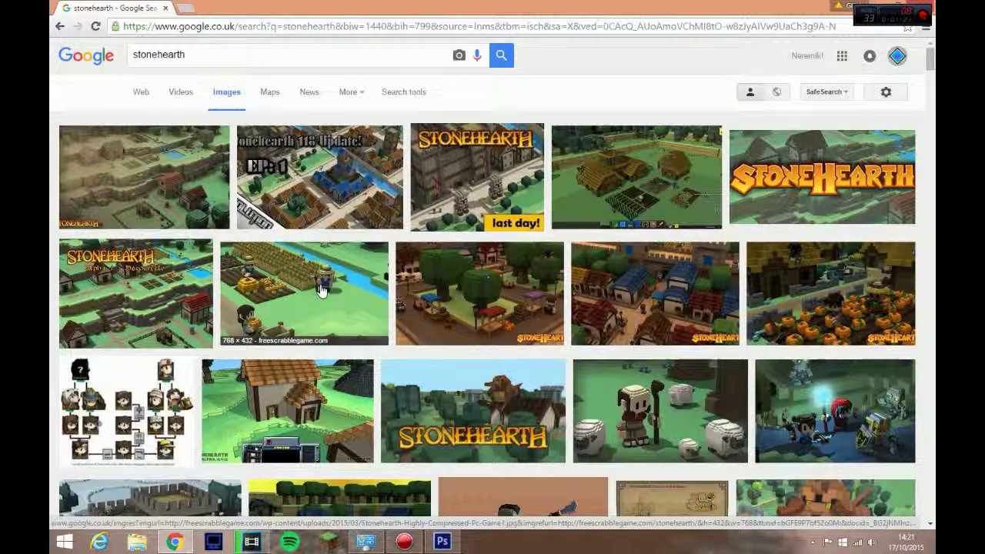
# Examine the Stonehearth image results for artwork suitable as a thumbnail background, previewing the multi-story buildings screenshot.
pyautogui.click(637, 178)
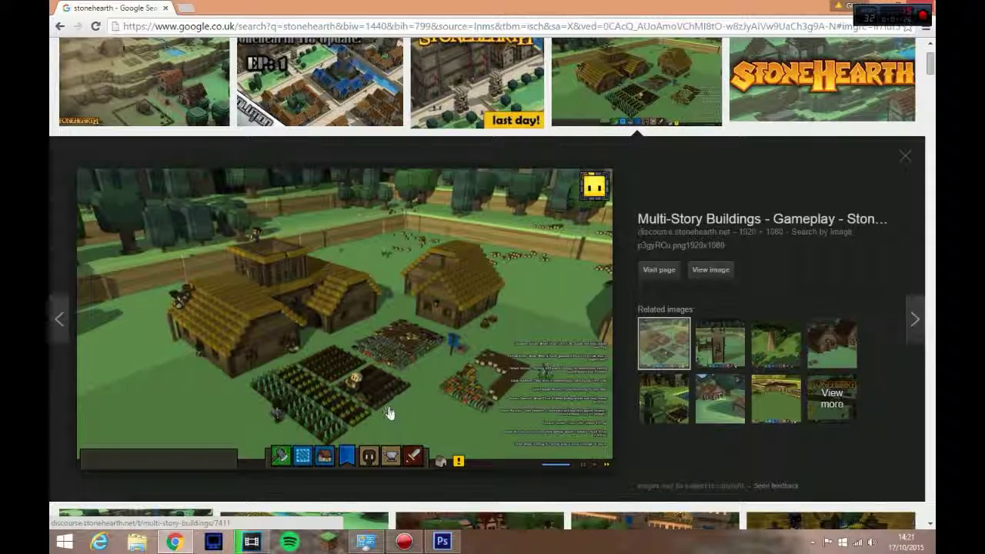
pyautogui.click(907, 157)
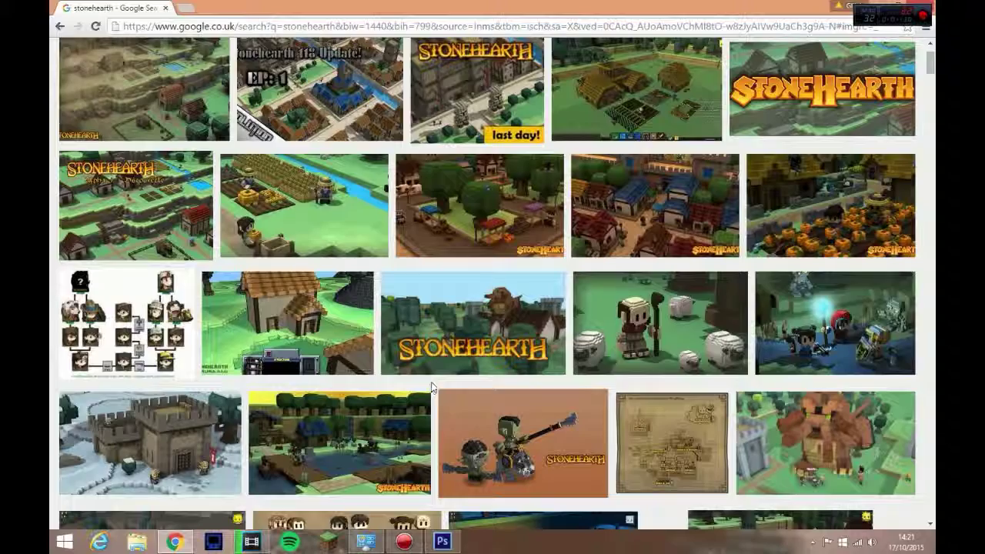
pyautogui.scroll(-3, 432, 389)
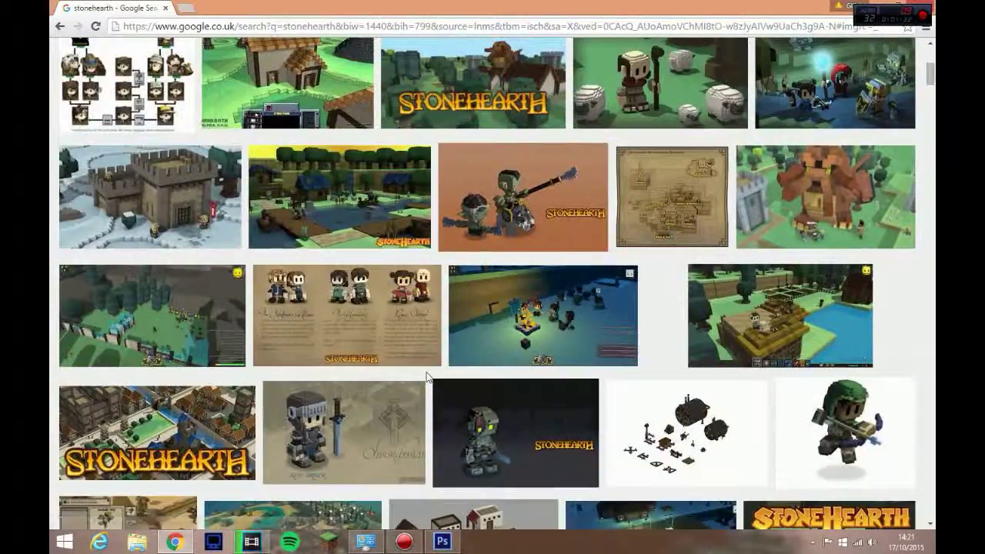
pyautogui.scroll(-1, 427, 377)
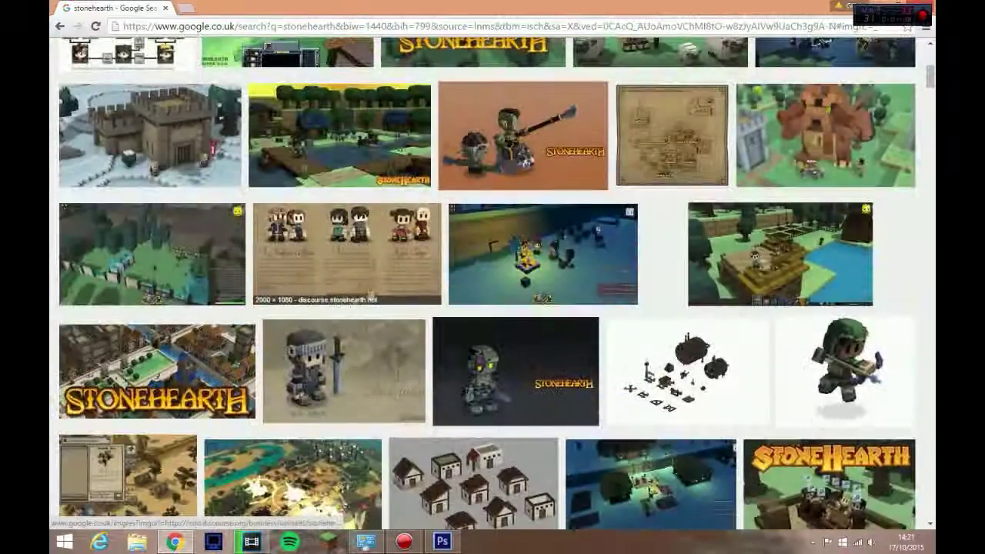
pyautogui.scroll(-2, 623, 452)
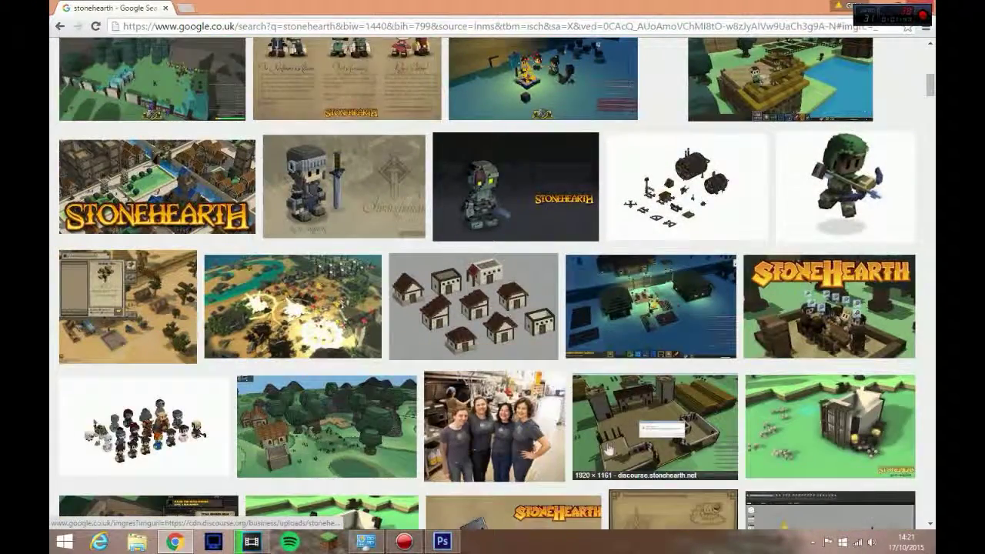
pyautogui.scroll(-2, 608, 452)
pyautogui.scroll(8, 600, 450)
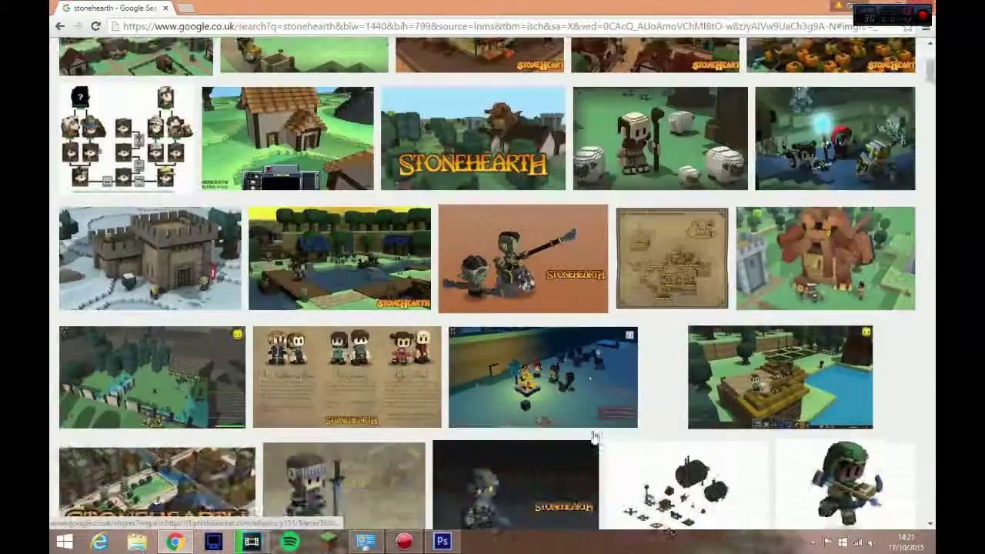
pyautogui.scroll(-2, 593, 437)
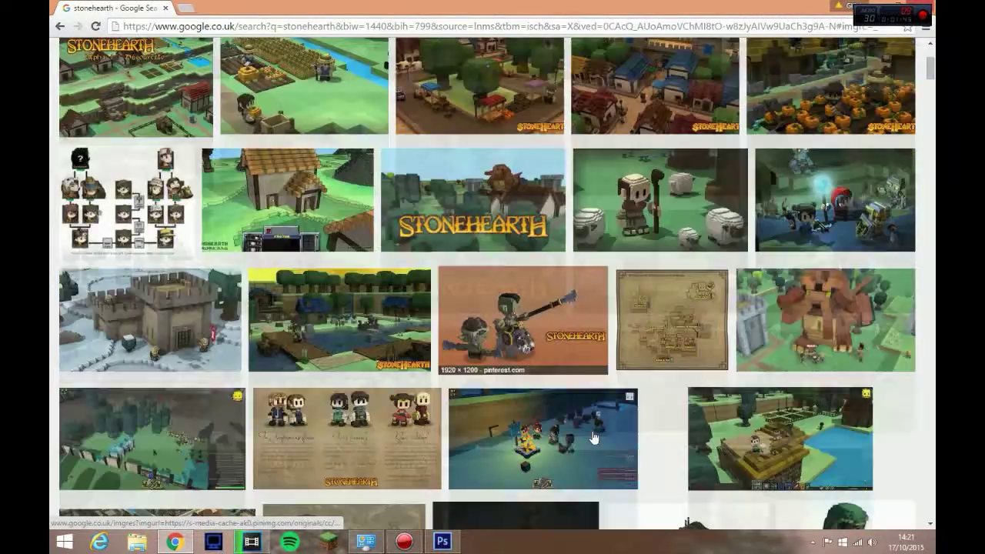
pyautogui.scroll(-4, 593, 431)
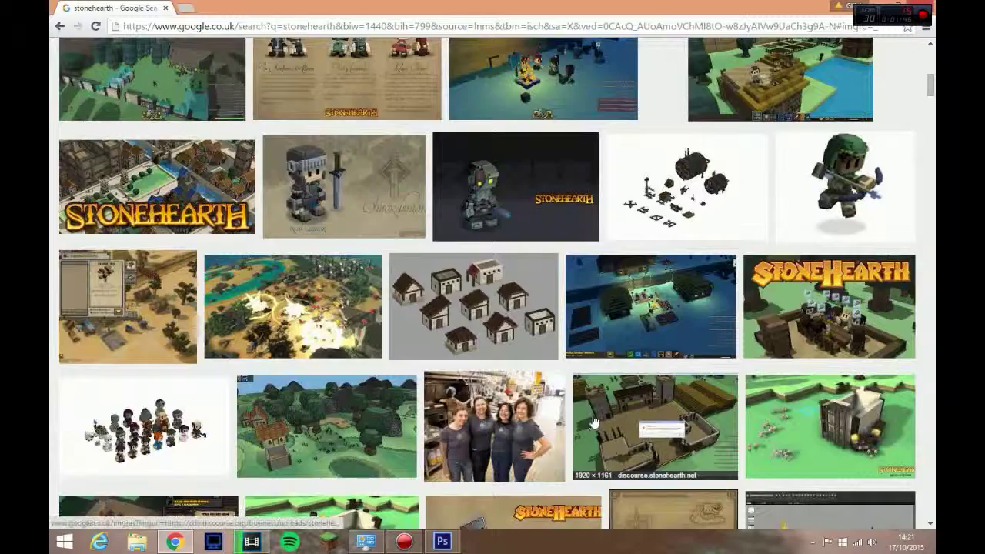
pyautogui.scroll(-8, 594, 424)
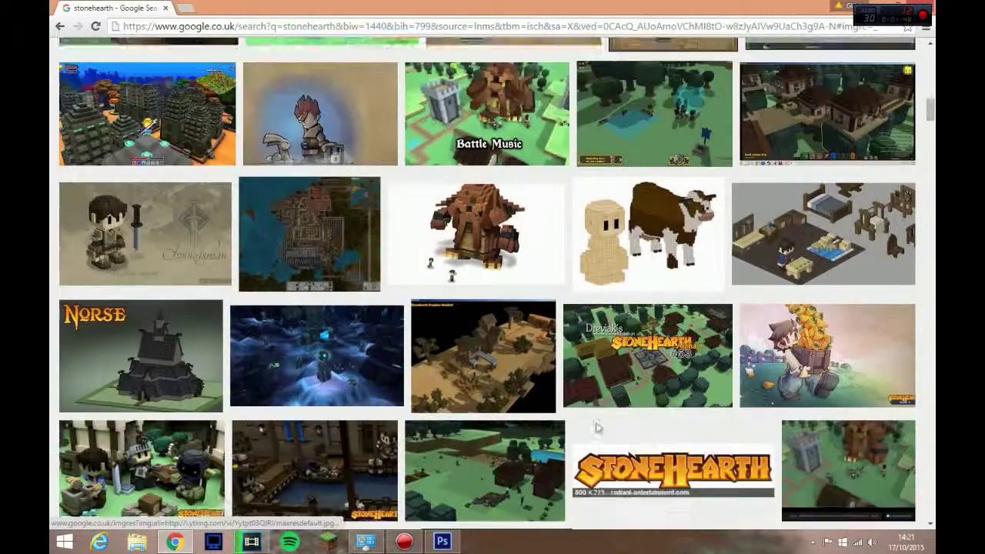
pyautogui.scroll(-5, 598, 428)
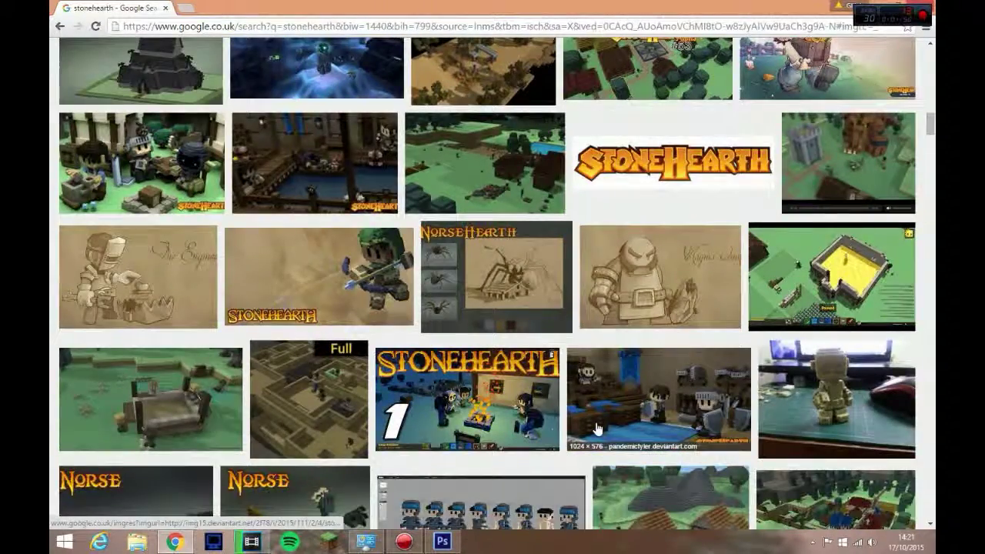
pyautogui.scroll(-1, 598, 427)
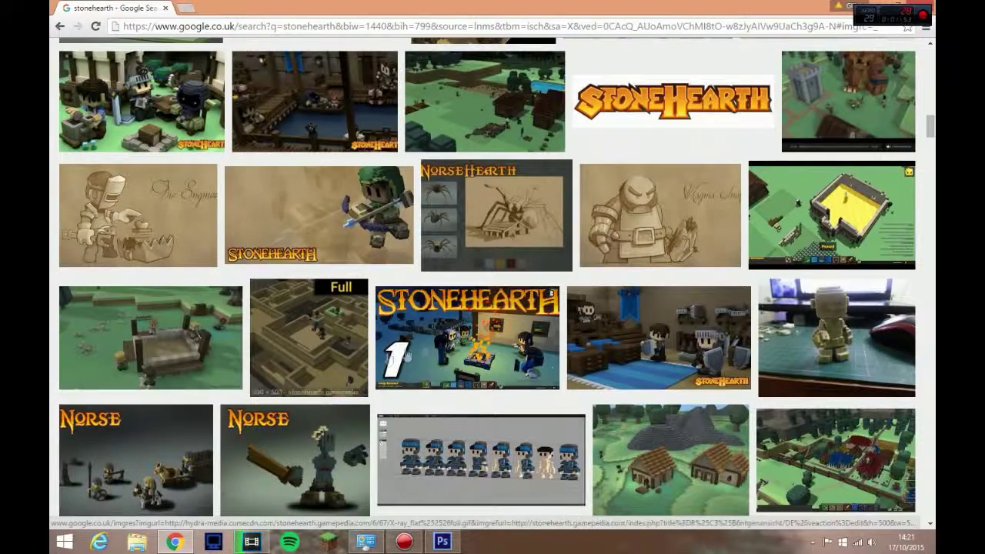
pyautogui.scroll(-2, 572, 363)
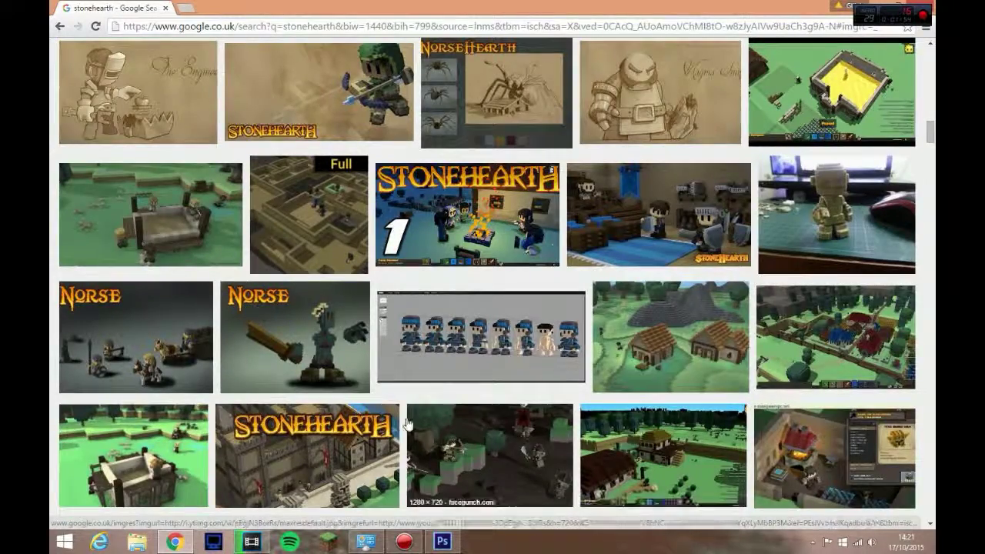
pyautogui.scroll(3, 709, 477)
pyautogui.scroll(5, 649, 417)
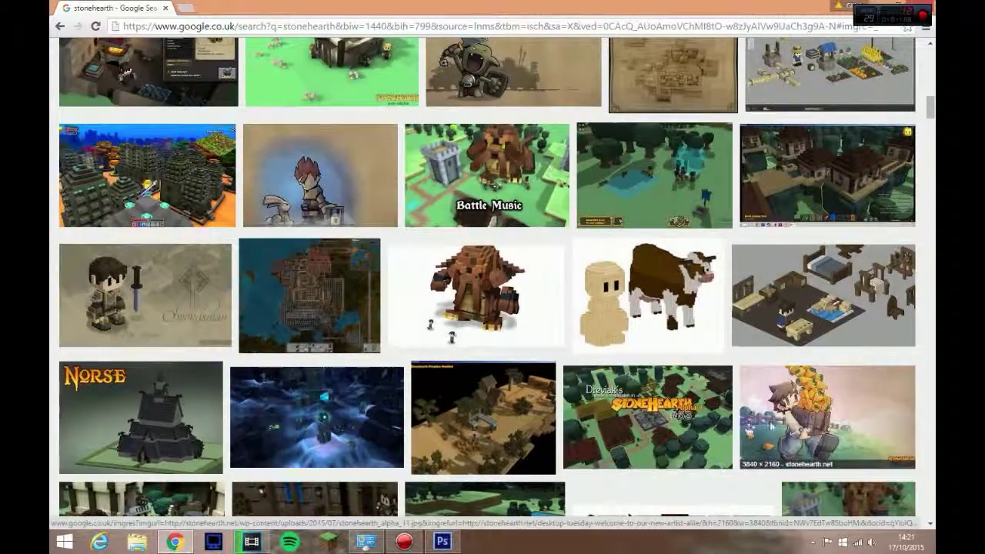
# Preview the carrot-carrier artwork, open its related Galeria Stonehearth knitting image, and save that as JPEG stonehearth_alpha_4 in the Thumbnail Stuff folder.
pyautogui.click(816, 419)
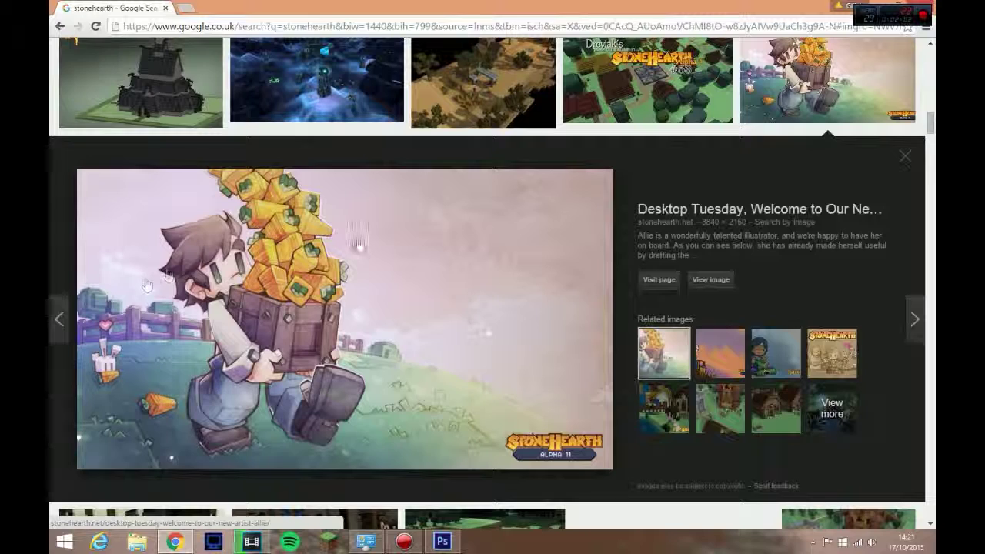
pyautogui.click(791, 358)
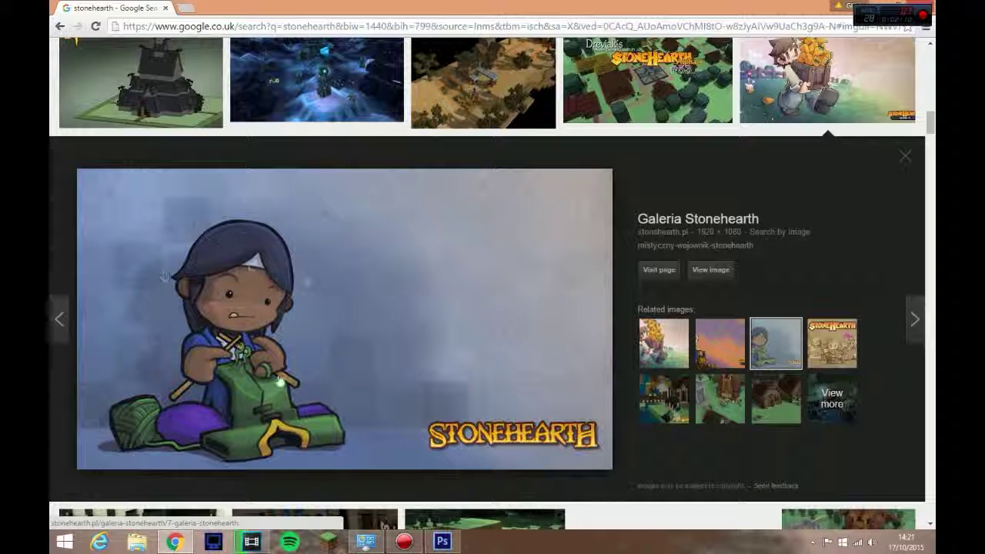
pyautogui.rightClick(279, 383)
pyautogui.click(347, 266)
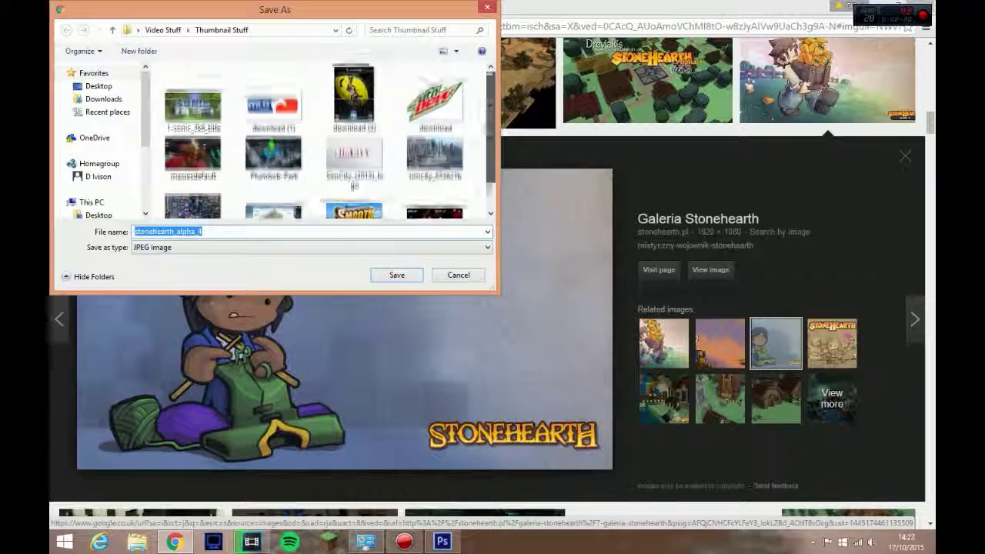
pyautogui.click(395, 275)
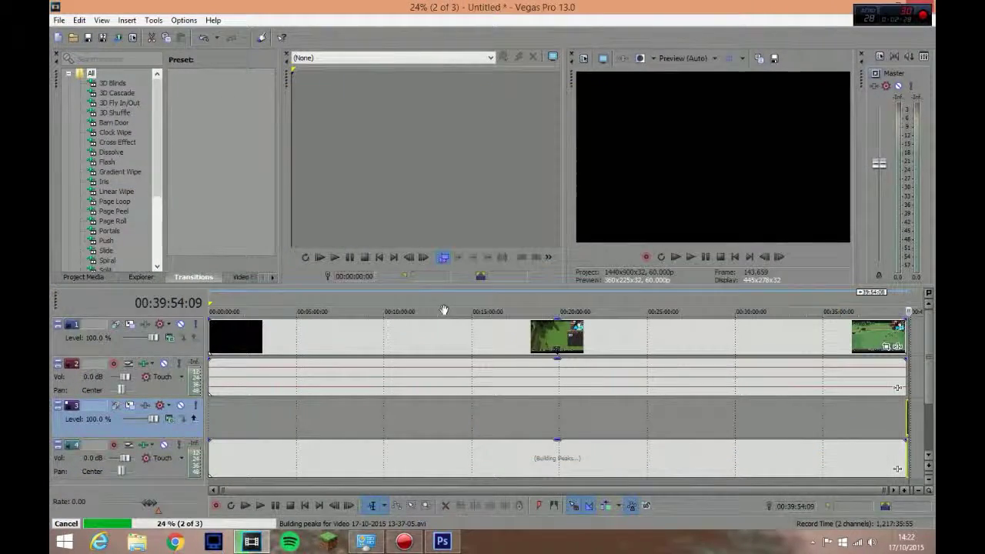
# Switch to Photoshop and open the stonehearth_alpha_4 image from the Thumbnail Stuff folder inside Video Stuff.
pyautogui.click(442, 541)
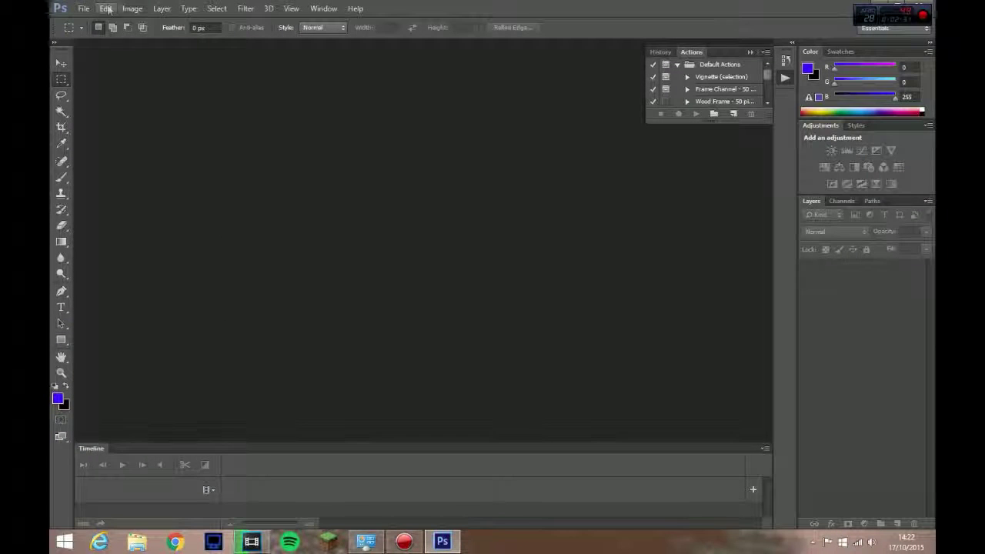
pyautogui.click(83, 9)
pyautogui.click(103, 35)
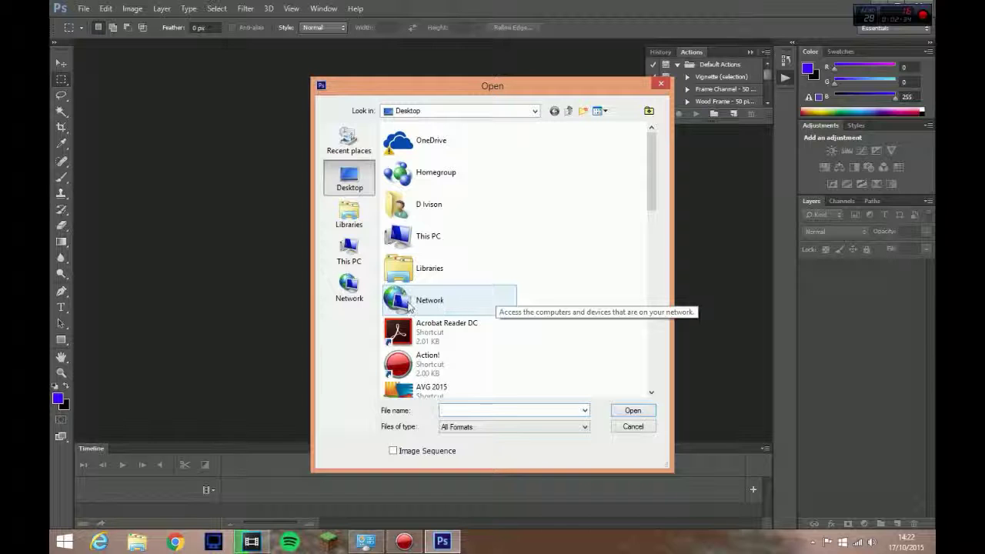
pyautogui.moveTo(652, 199); pyautogui.dragTo(652, 304)
pyautogui.doubleClick(451, 345)
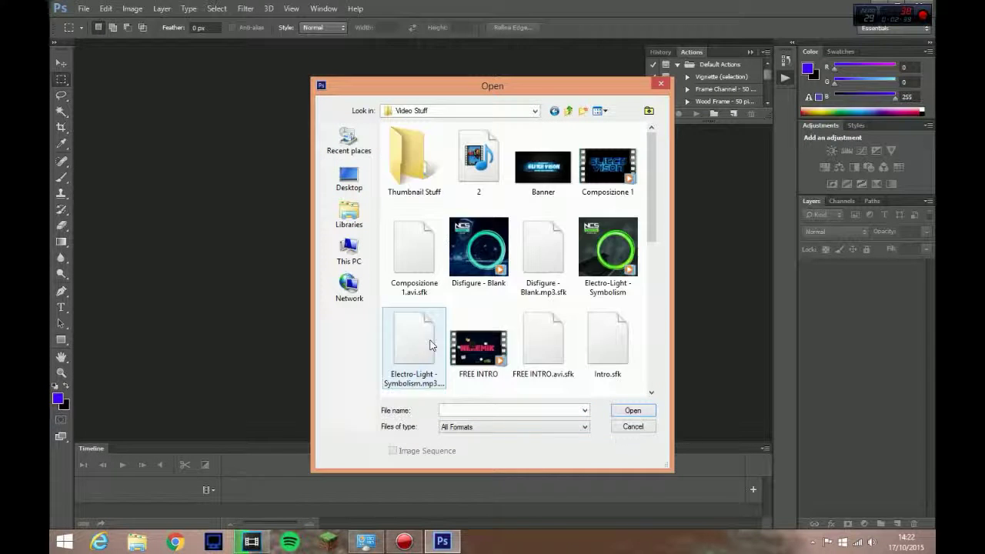
pyautogui.doubleClick(400, 176)
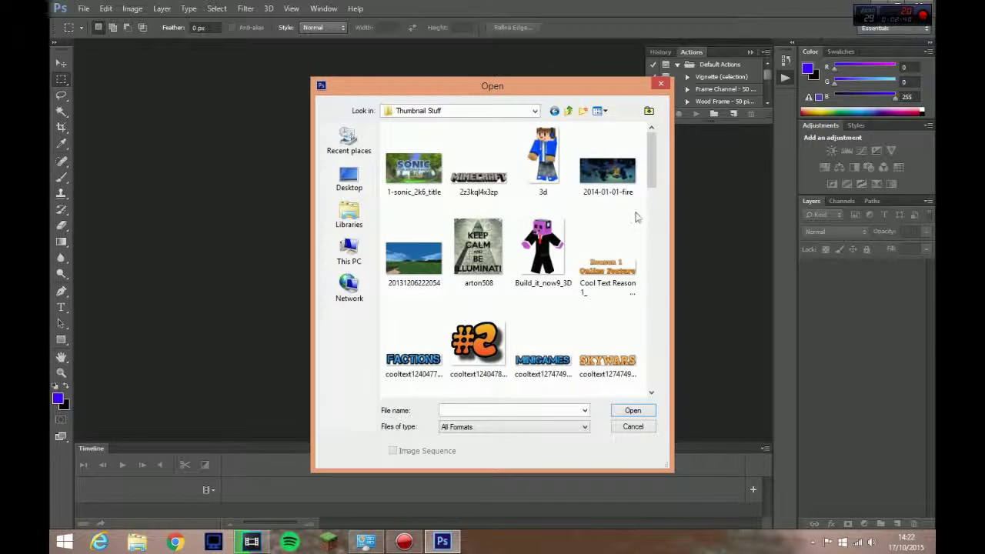
pyautogui.scroll(-1, 650, 175)
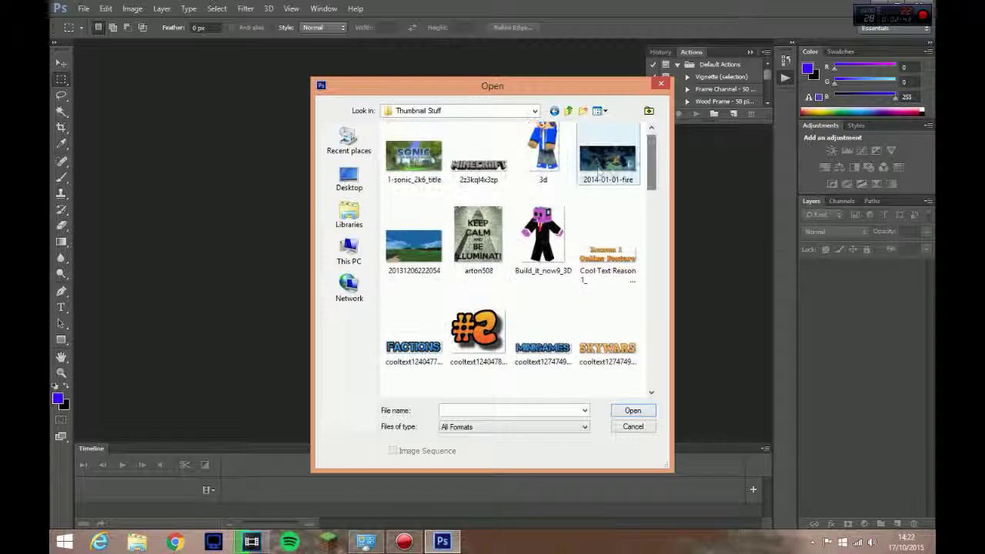
pyautogui.moveTo(650, 163); pyautogui.dragTo(666, 368)
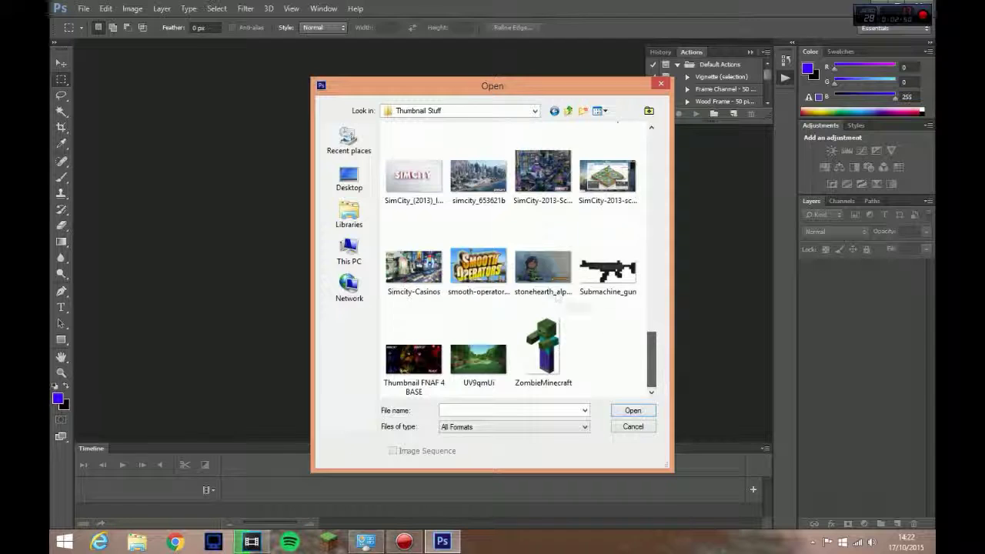
pyautogui.doubleClick(537, 286)
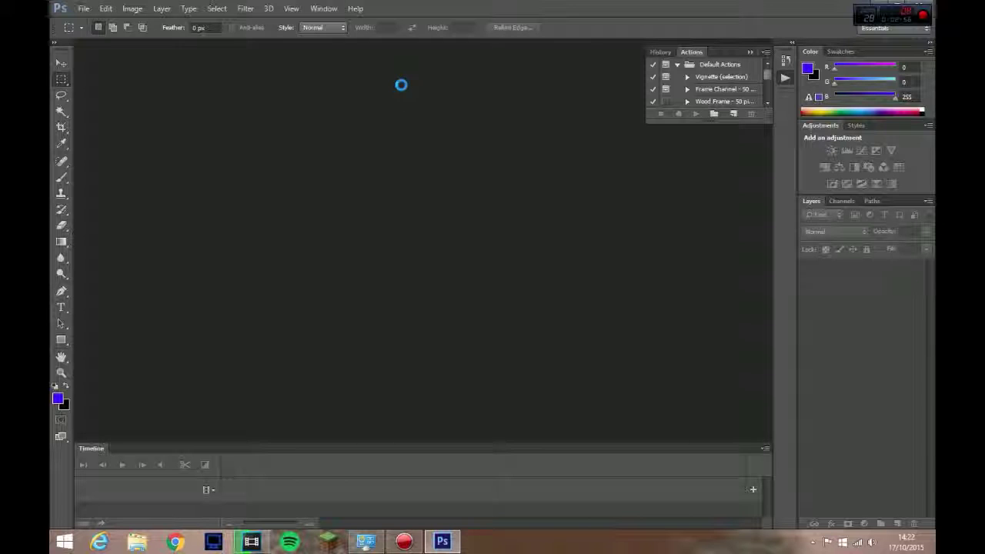
# Switch to Google Chrome and search Google for "stonehearth font".
pyautogui.click(175, 543)
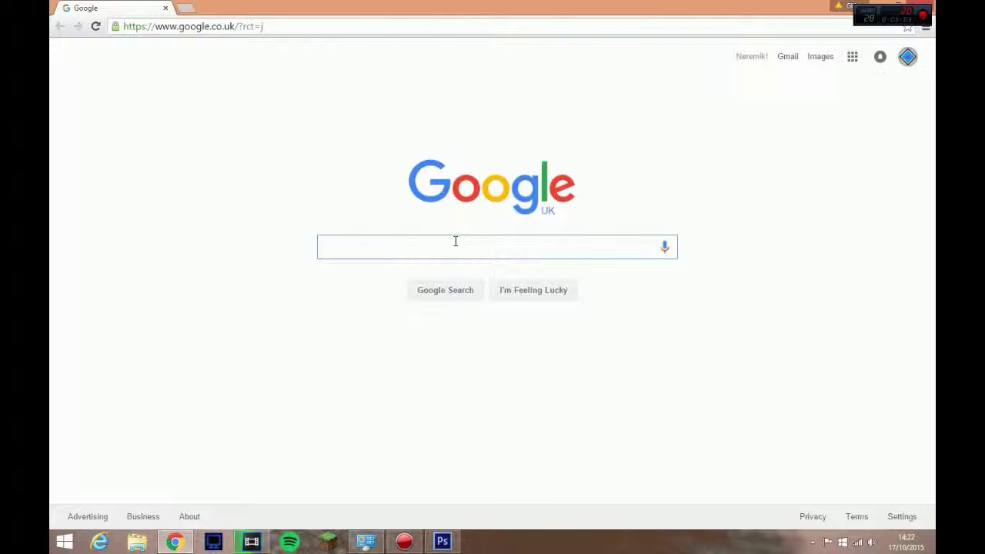
pyautogui.write('stoneharth')
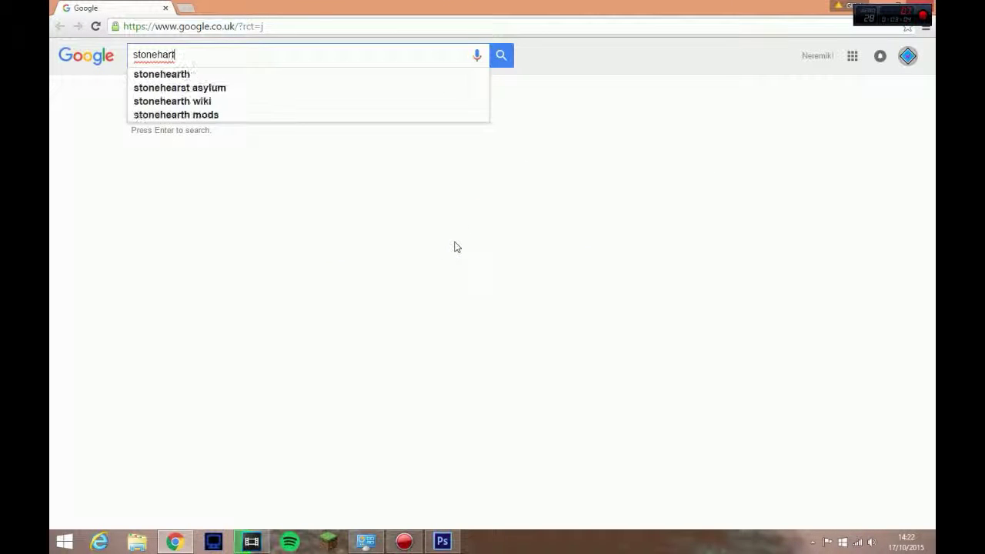
pyautogui.press('BackSpace')
pyautogui.press('BackSpace')
pyautogui.press('BackSpace')
pyautogui.press('BackSpace')
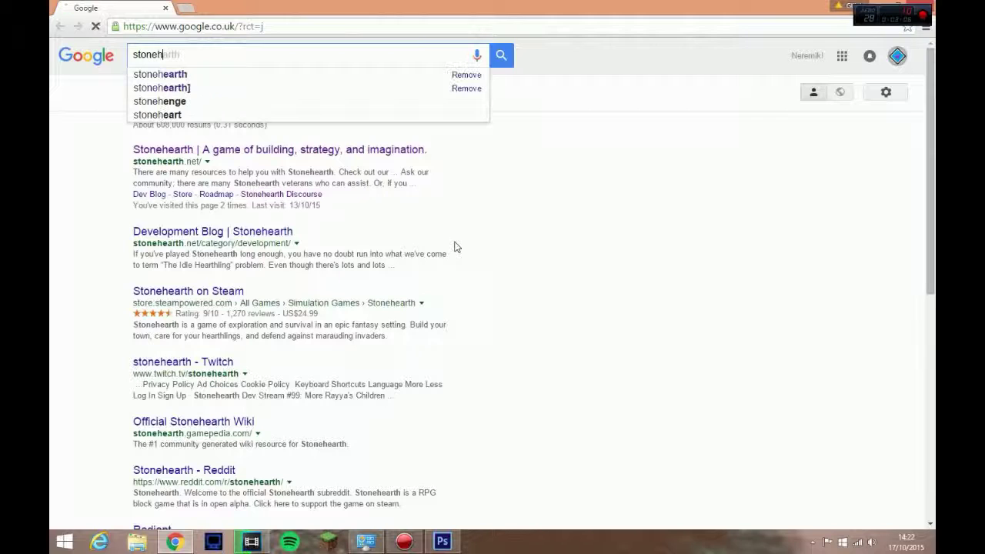
pyautogui.write('earth font')
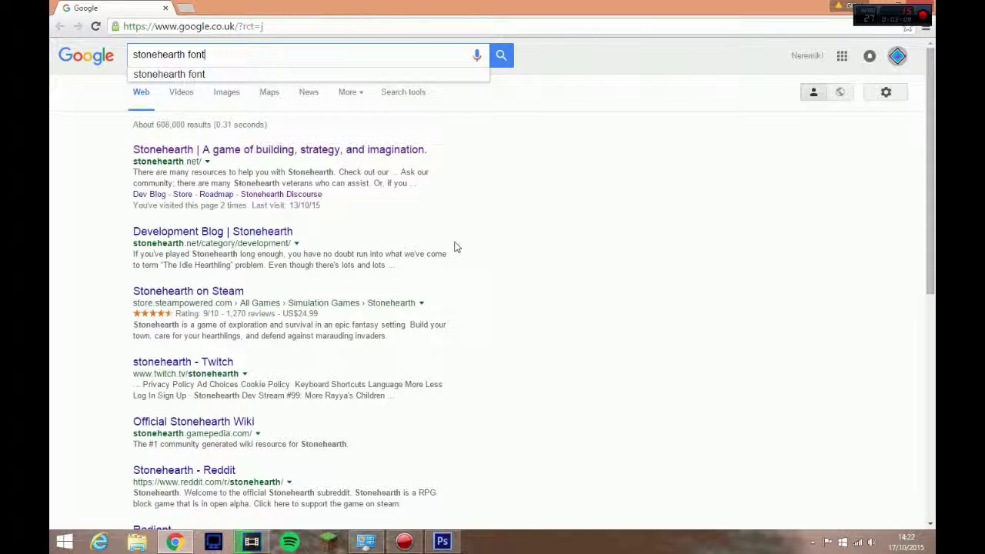
pyautogui.press('Return')
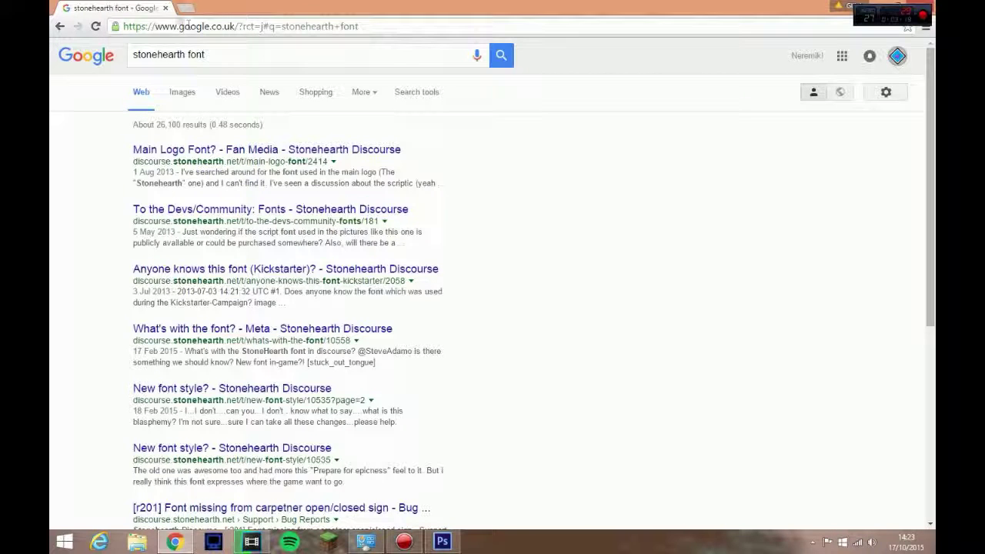
# Switch back to Photoshop and start a horizontal text layer beside the character's head, trying a few placeholder letters.
pyautogui.hotkey('alt', 'Tab')
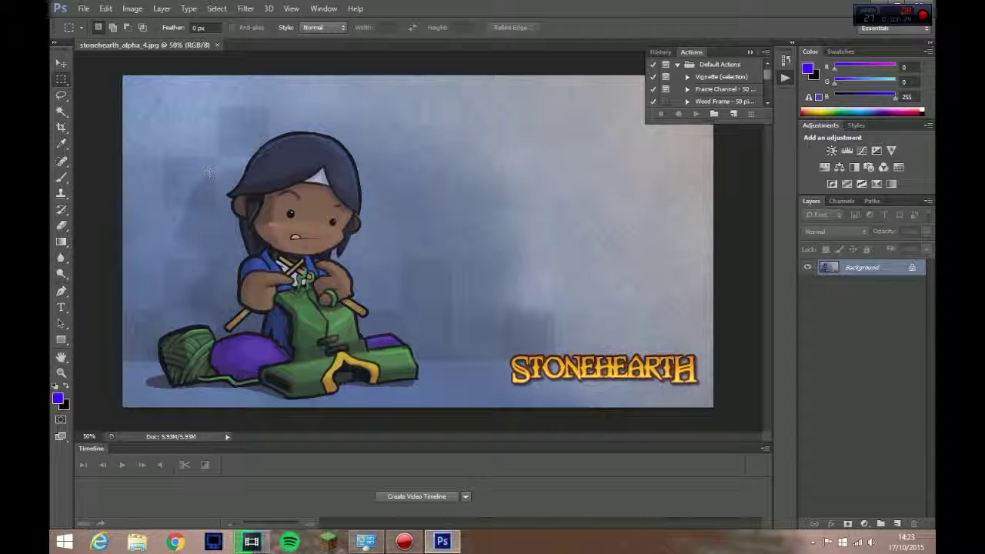
pyautogui.click(83, 8)
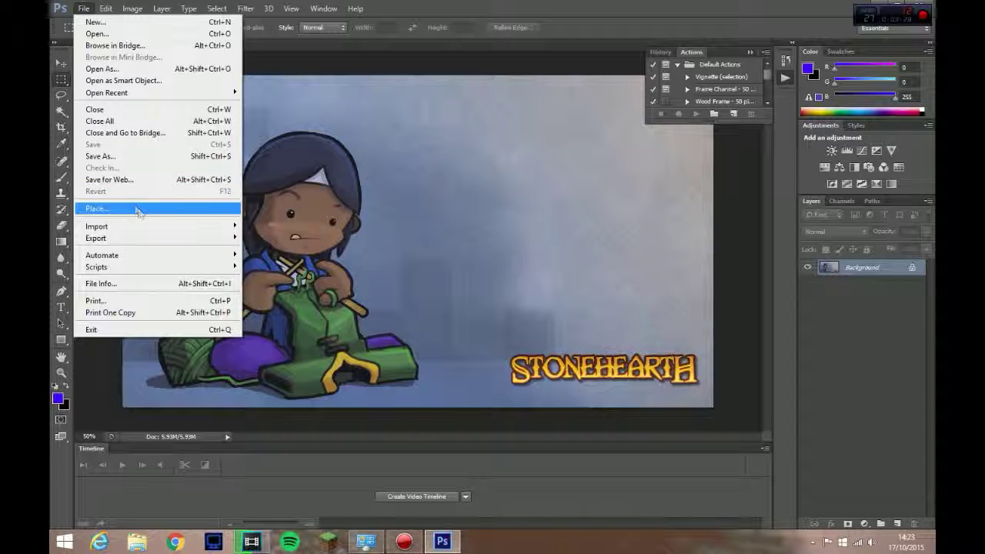
pyautogui.click(92, 350)
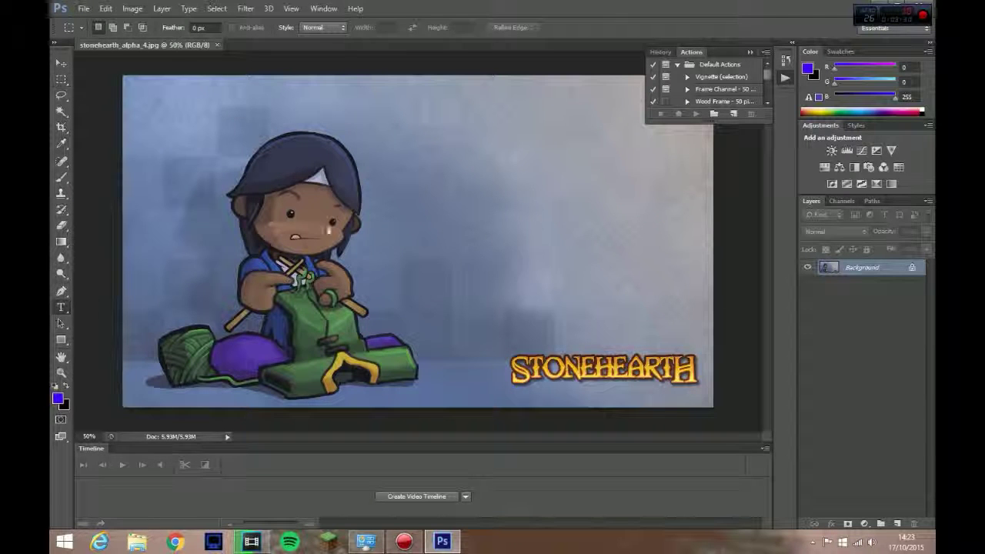
pyautogui.click(61, 307)
pyautogui.click(195, 170)
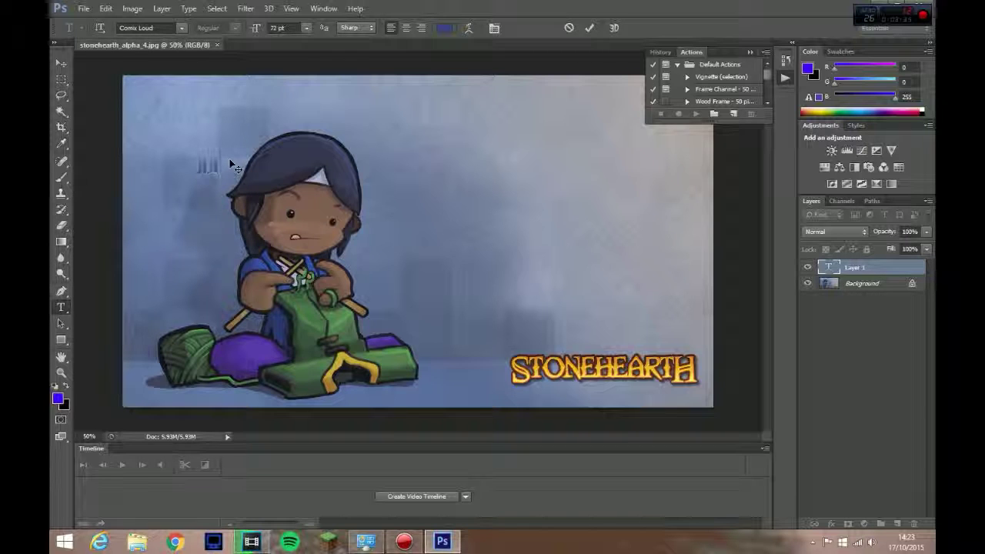
pyautogui.write('aaAA')
pyautogui.press('BackSpace')
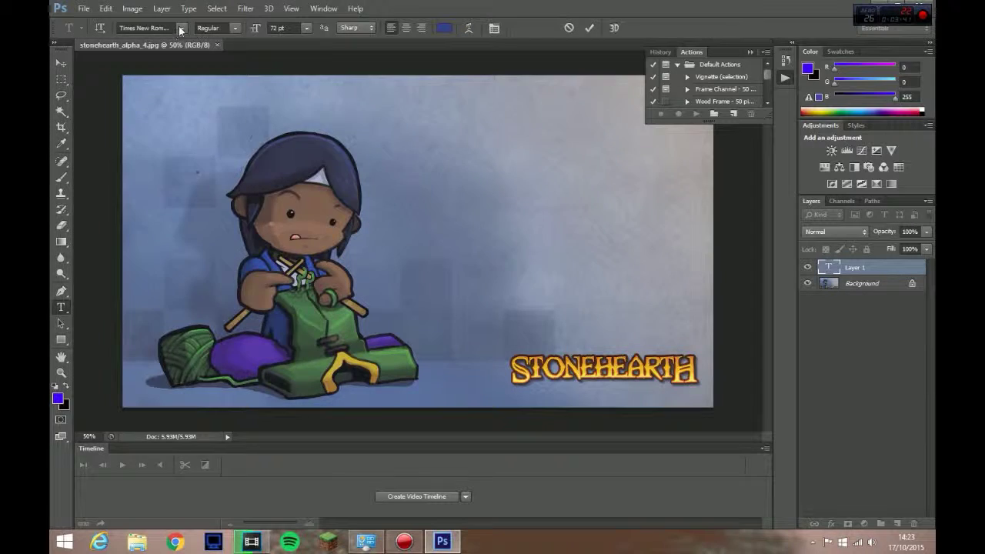
# Set the text's font to Aldo the Apache and enter "LOOKS FANCY".
pyautogui.click(181, 27)
pyautogui.moveTo(323, 350); pyautogui.dragTo(328, 68)
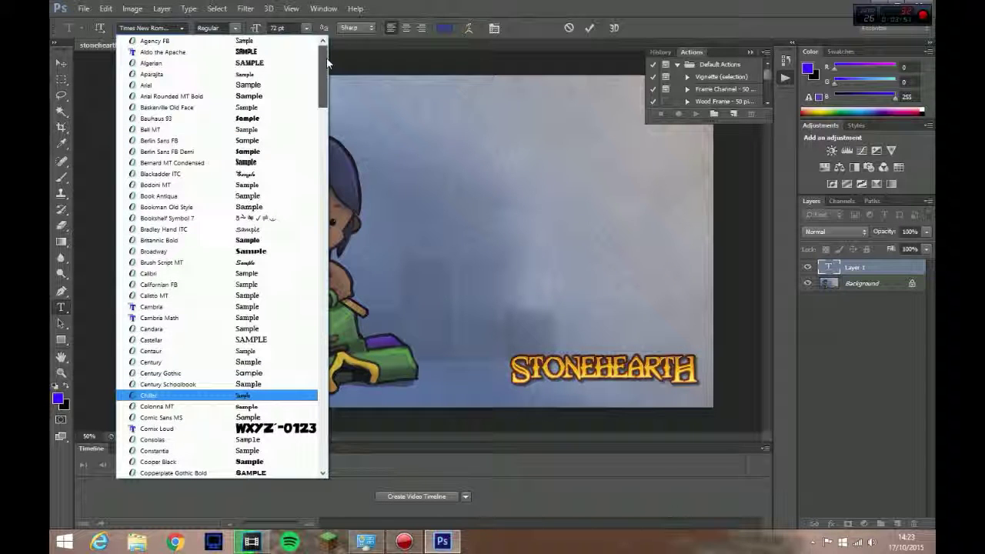
pyautogui.click(177, 52)
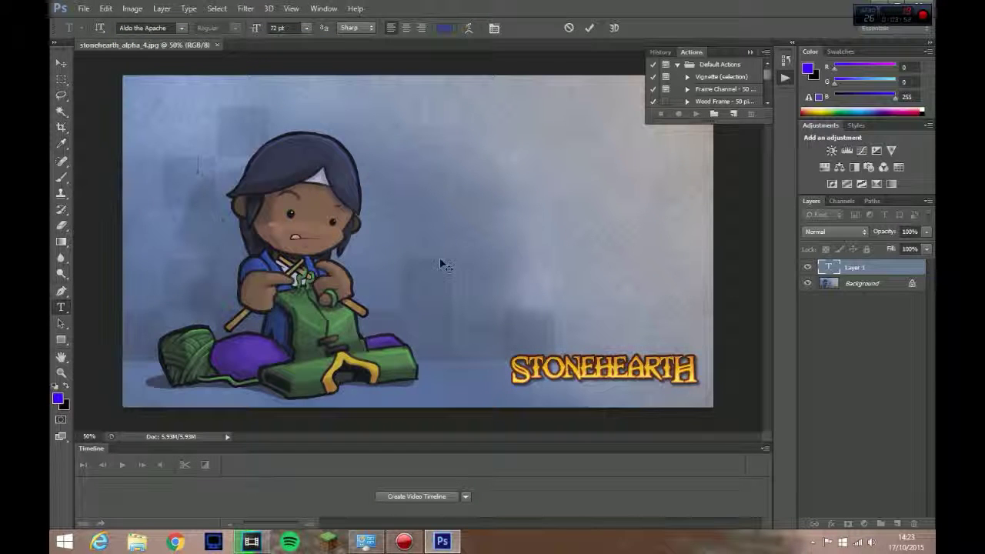
pyautogui.write('LOOKS LIKE')
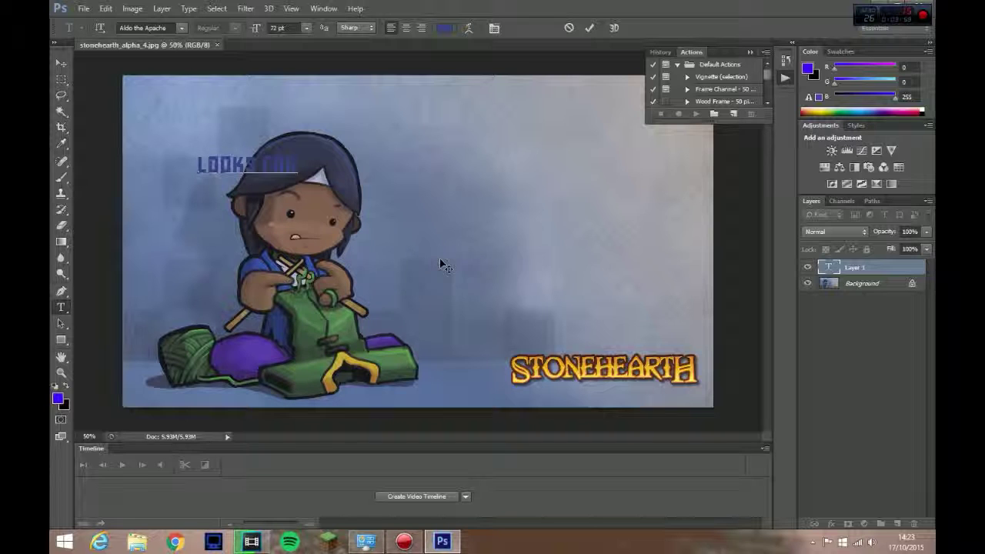
pyautogui.write(' A')
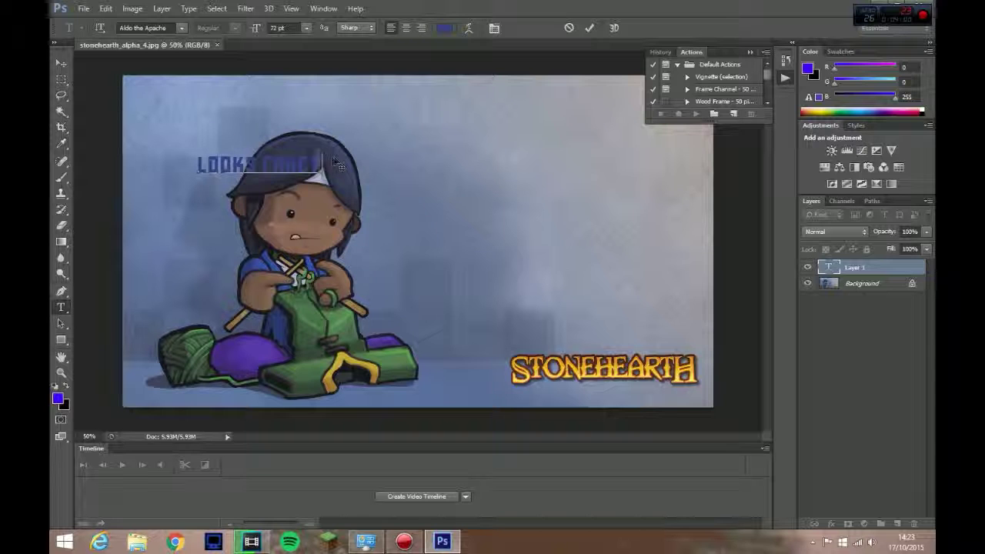
# Apply the white style preset with a black outline to the LOOKS FANCY layer and move the text beside the character's face.
pyautogui.doubleClick(902, 269)
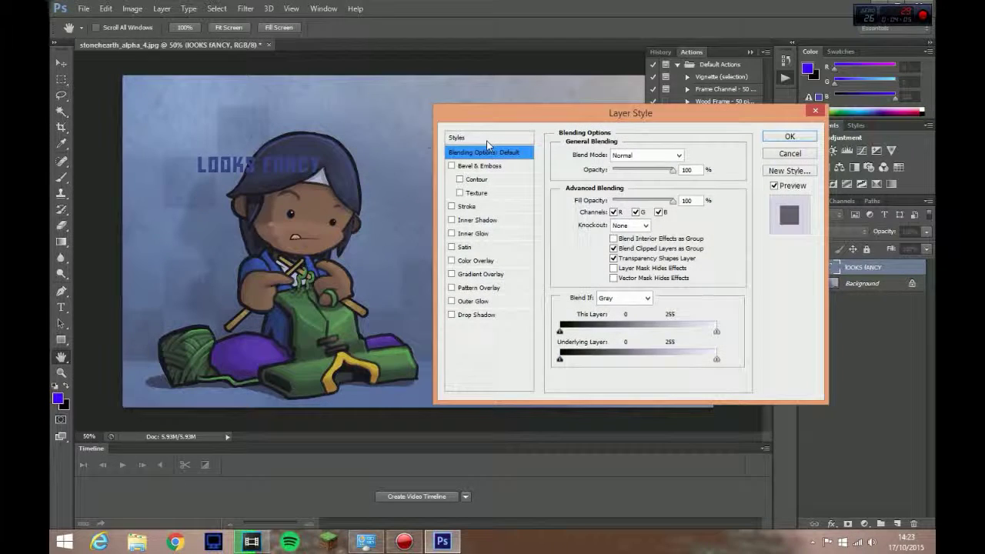
pyautogui.click(456, 136)
pyautogui.click(659, 188)
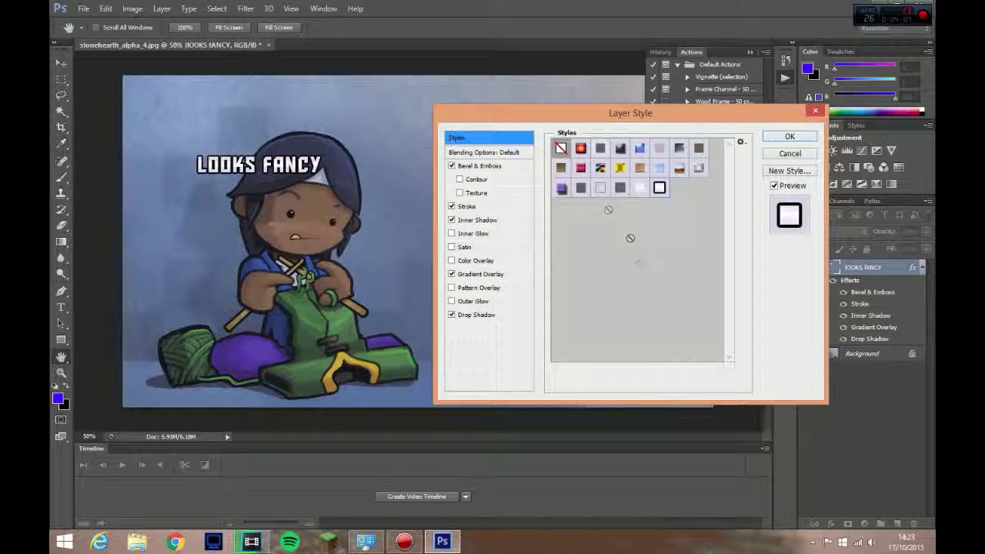
pyautogui.click(789, 136)
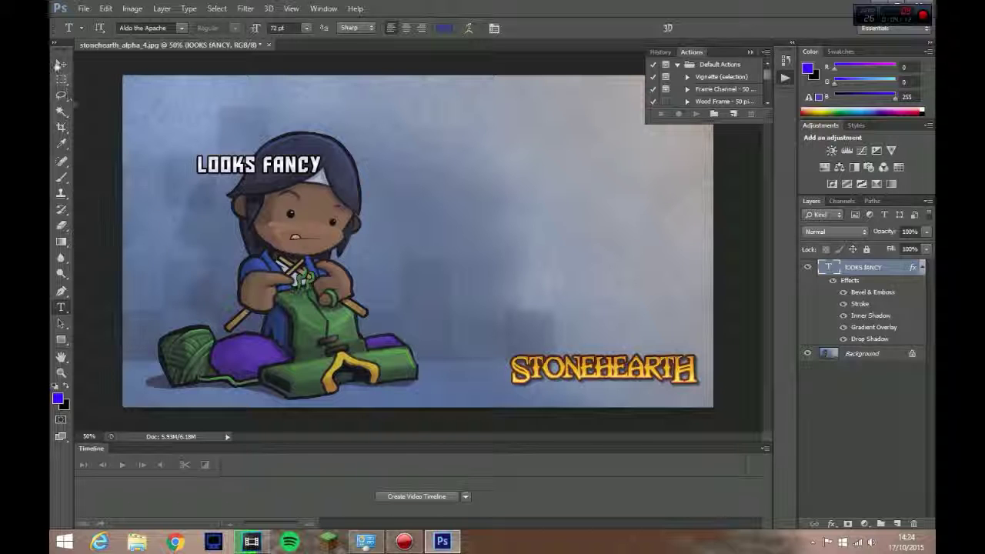
pyautogui.press('v')
pyautogui.moveTo(325, 173); pyautogui.dragTo(463, 229)
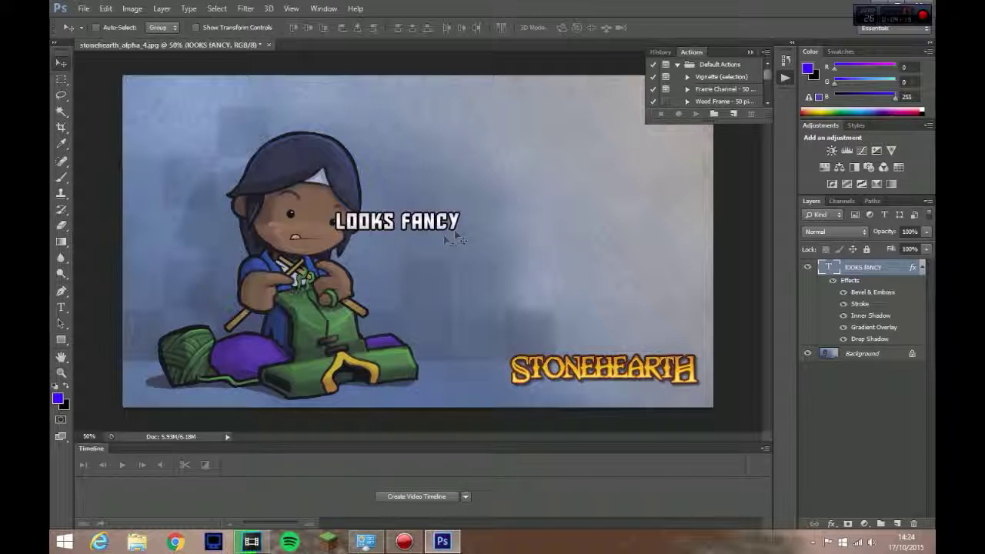
# Delete all the LOOKS FANCY wording from the styled text layer, keeping the layer in editing mode.
pyautogui.click(61, 307)
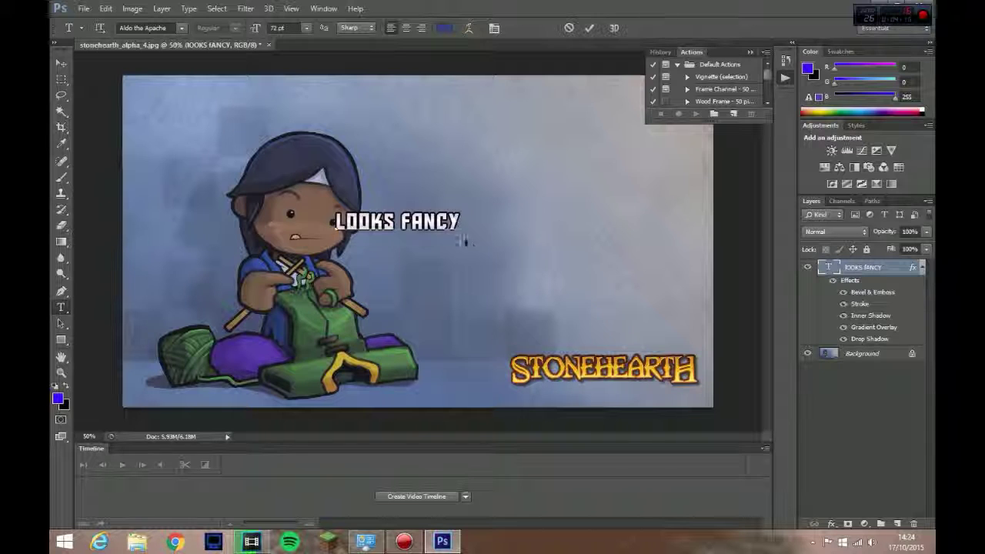
pyautogui.click(473, 244)
pyautogui.press('BackSpace')
pyautogui.press('BackSpace')
pyautogui.press('BackSpace')
pyautogui.press('BackSpace')
pyautogui.press('BackSpace')
pyautogui.press('BackSpace')
pyautogui.press('BackSpace')
pyautogui.press('BackSpace')
pyautogui.press('BackSpace')
pyautogui.press('BackSpace')
pyautogui.press('BackSpace')
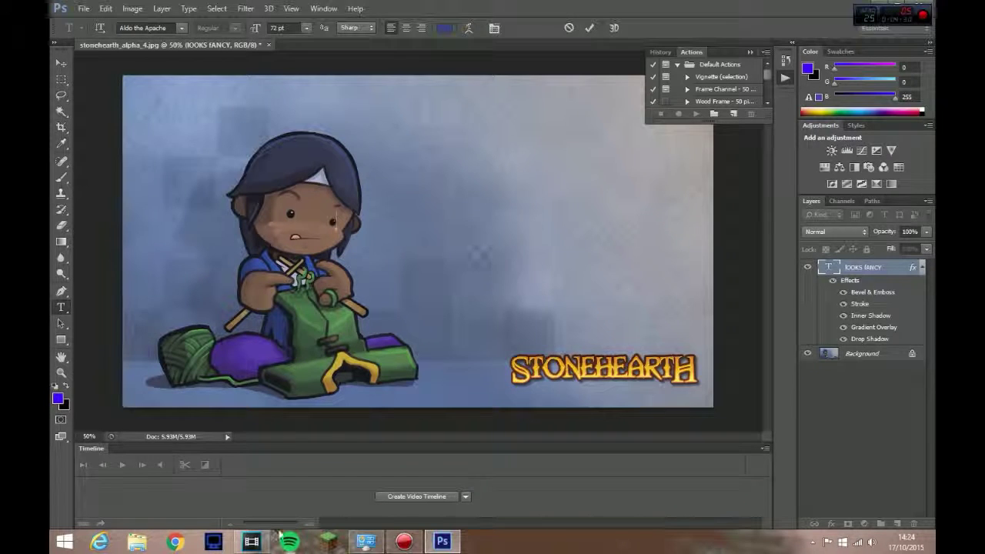
# Enter "STOP HARASSING ME" with "MONSTERS!" on a second line, indent the second line to centre it, and commit the text.
pyautogui.click(252, 542)
pyautogui.click(251, 542)
pyautogui.write('STOP HAR')
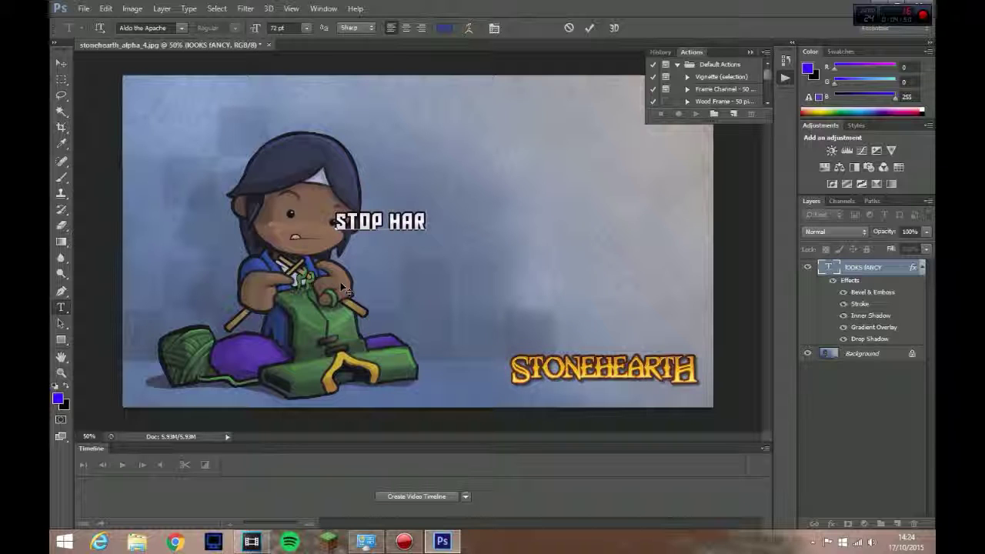
pyautogui.write('ASSING M')
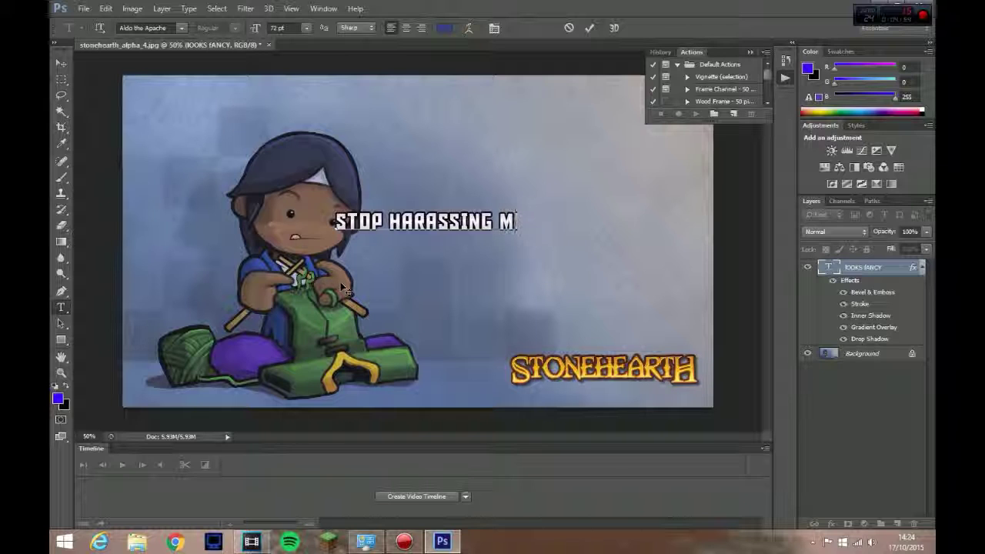
pyautogui.write('E MONSTER')
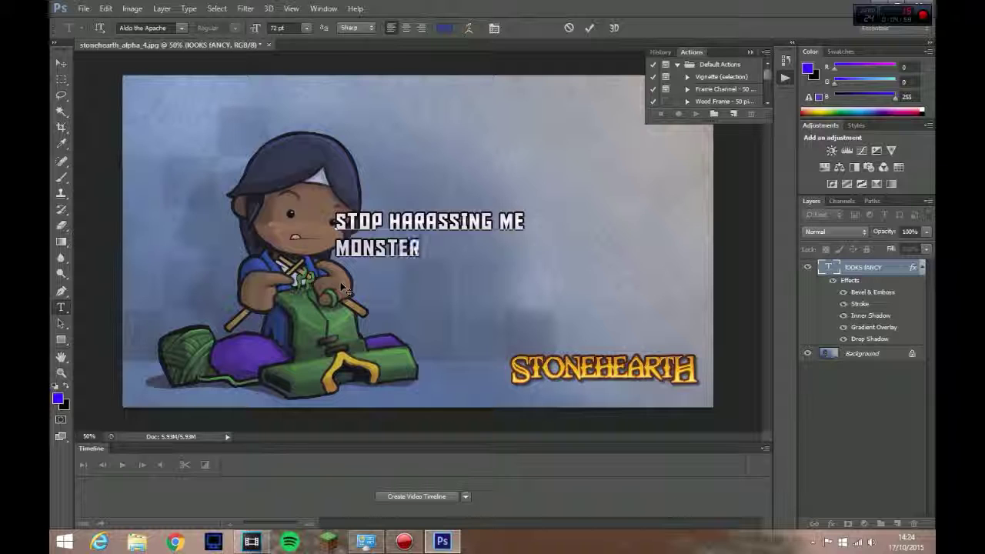
pyautogui.write('S!')
pyautogui.click(338, 250)
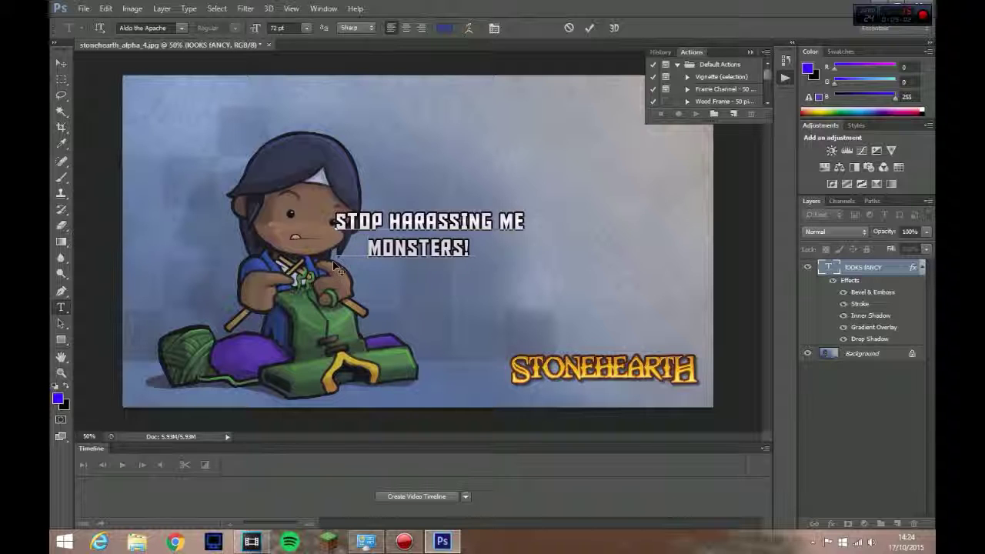
pyautogui.click(589, 28)
# Scale the STOP HARASSING ME MONSTERS! text to about 142% and move it down over the knitted green garment.
pyautogui.click(62, 65)
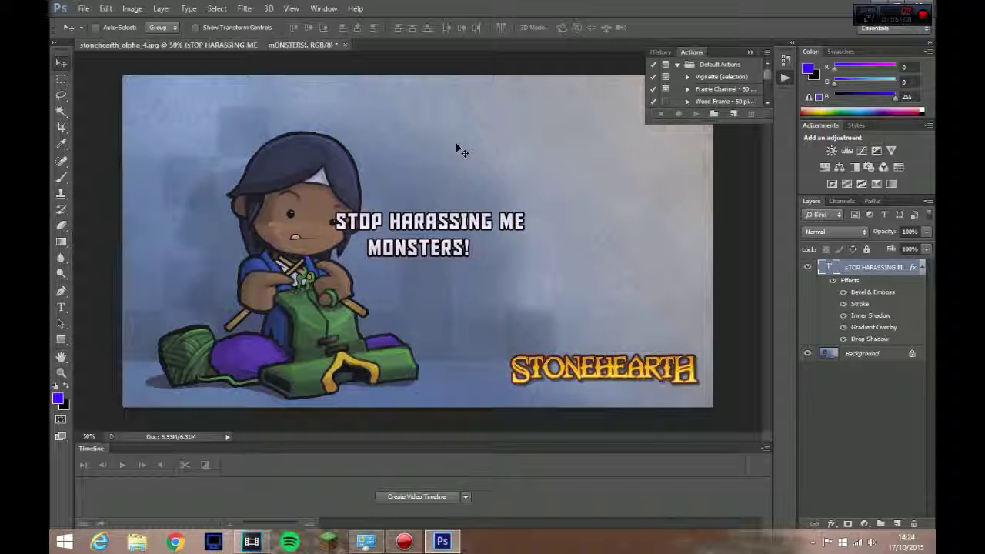
pyautogui.hotkey('ctrl', 't')
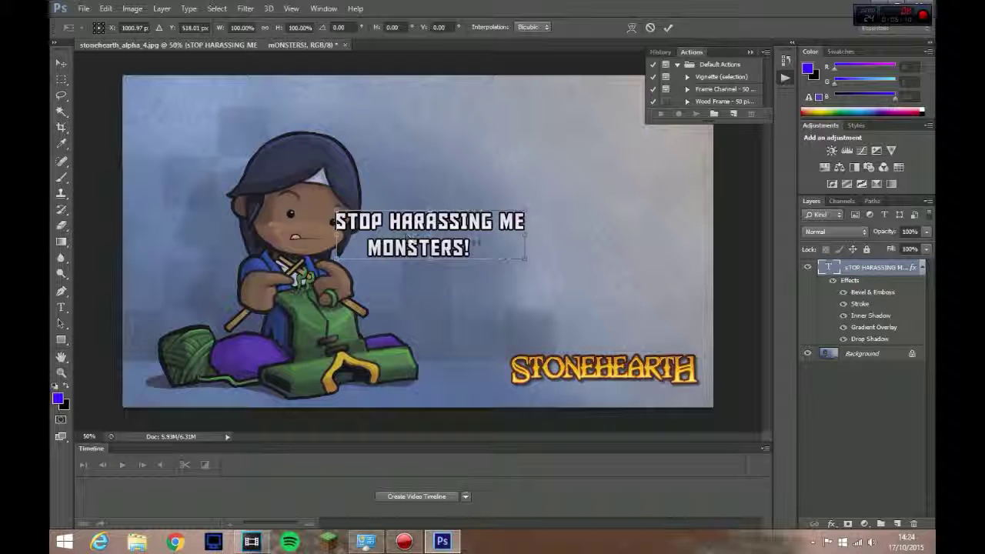
pyautogui.moveTo(337, 259); pyautogui.dragTo(256, 280)
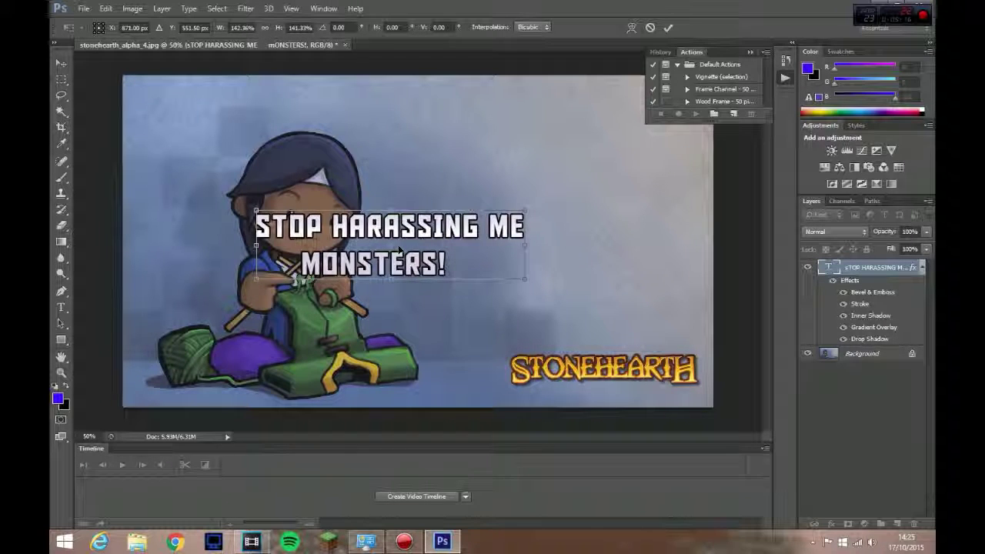
pyautogui.moveTo(390, 237); pyautogui.dragTo(434, 306)
pyautogui.click(666, 28)
# Place the Stonehearth logo image "download" from the Thumbnail Stuff folder into the document.
pyautogui.click(83, 8)
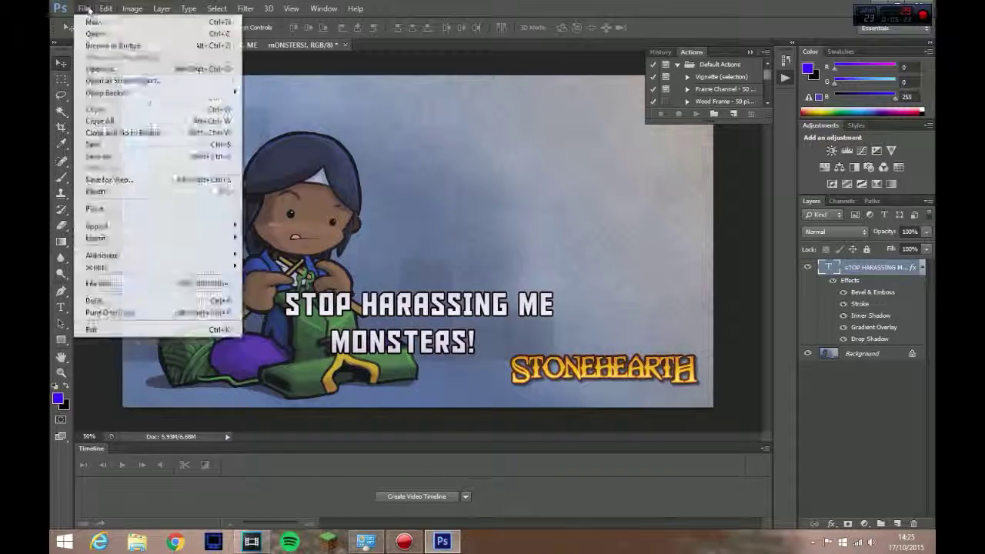
pyautogui.click(130, 209)
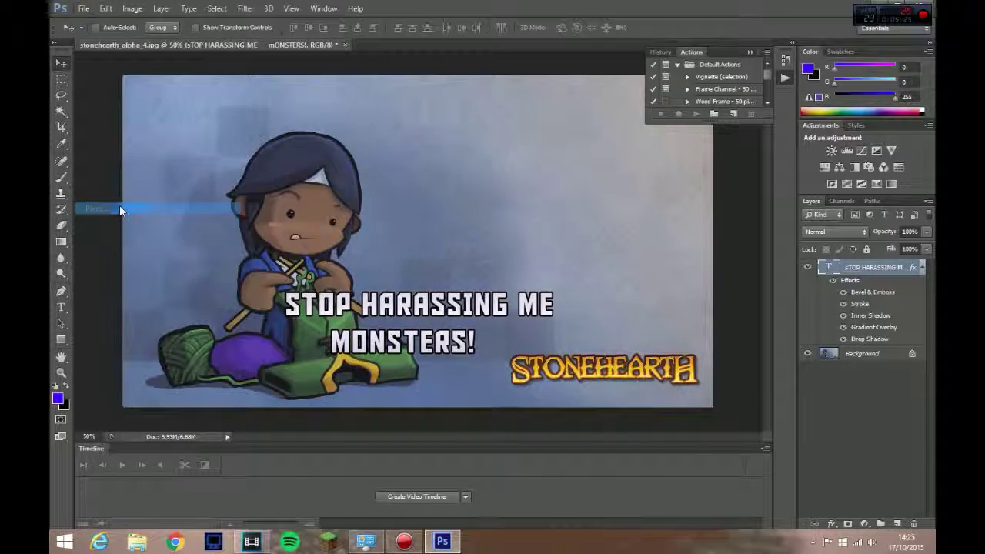
pyautogui.moveTo(660, 181); pyautogui.dragTo(658, 345)
pyautogui.doubleClick(465, 235)
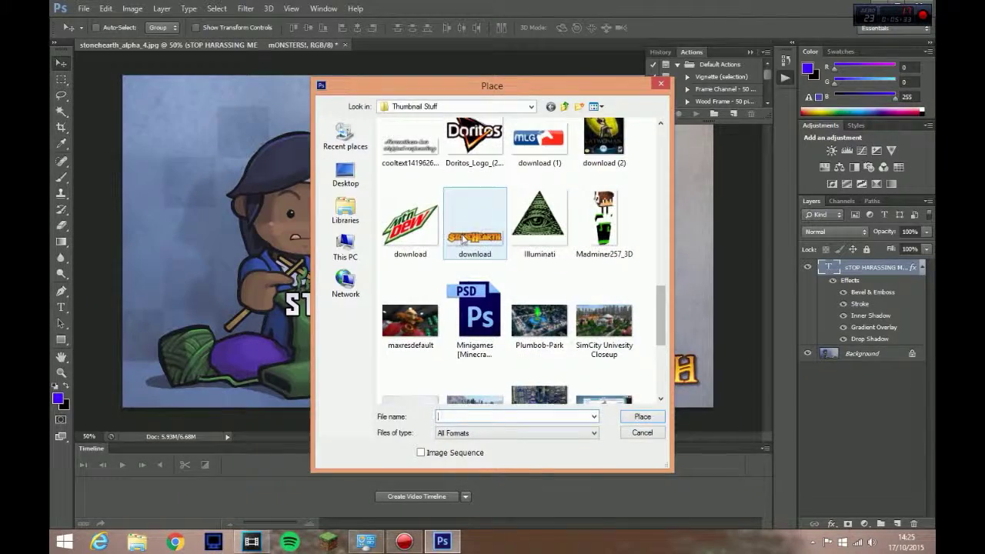
# Move the placed Stonehearth logo above the character's head, scale it to about 152% wide and 146% high, and commit it.
pyautogui.moveTo(455, 241); pyautogui.dragTo(426, 131)
pyautogui.moveTo(537, 150); pyautogui.dragTo(594, 152)
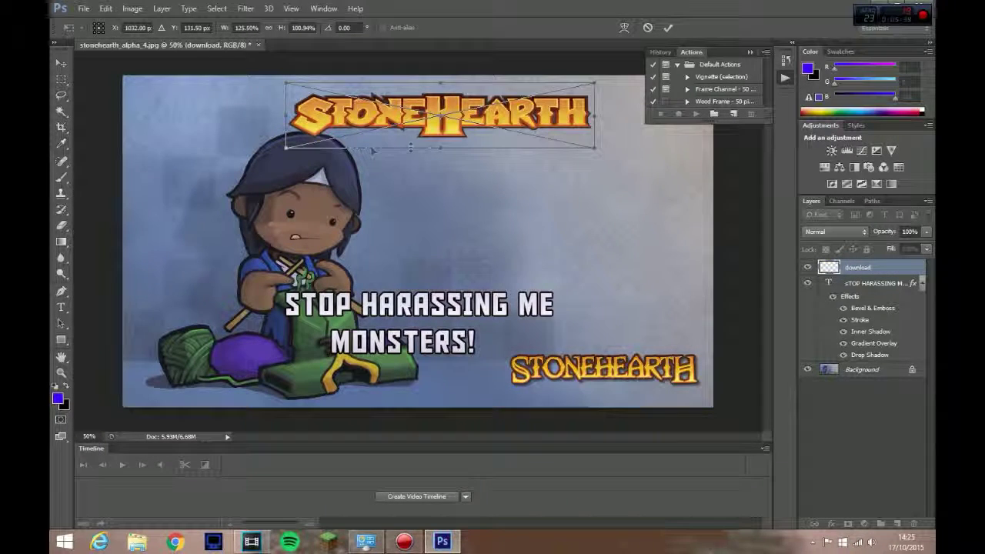
pyautogui.moveTo(286, 147); pyautogui.dragTo(231, 174)
pyautogui.moveTo(437, 139); pyautogui.dragTo(446, 131)
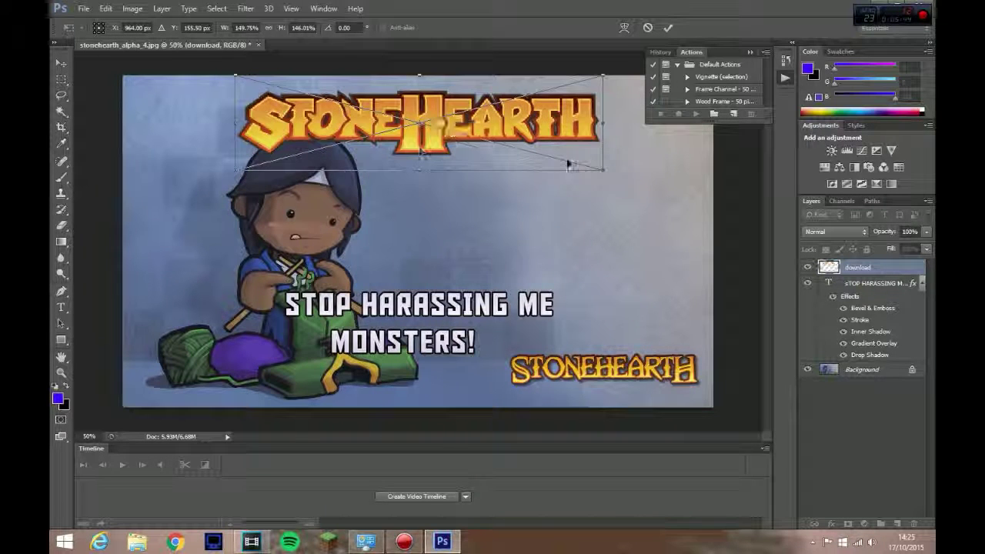
pyautogui.moveTo(236, 121); pyautogui.dragTo(228, 121)
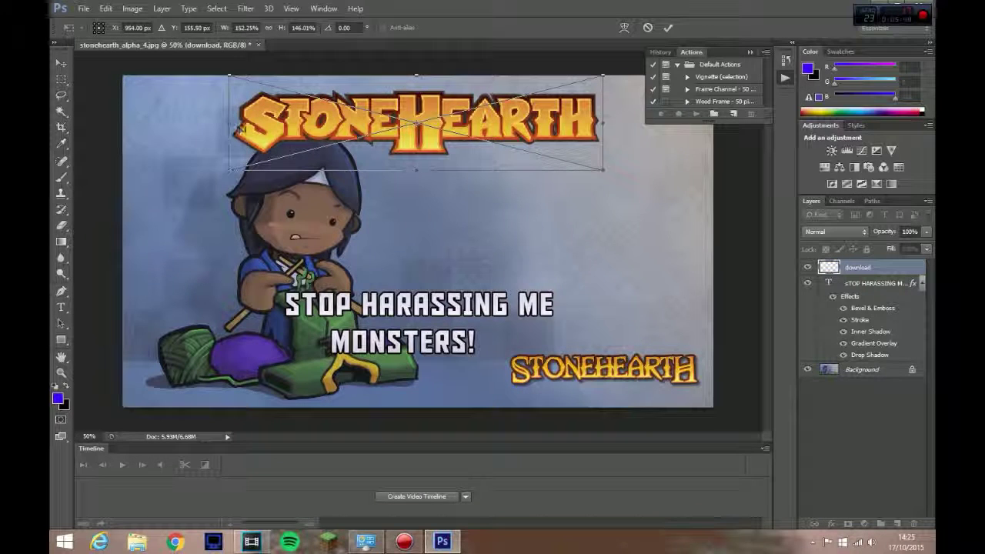
pyautogui.click(668, 28)
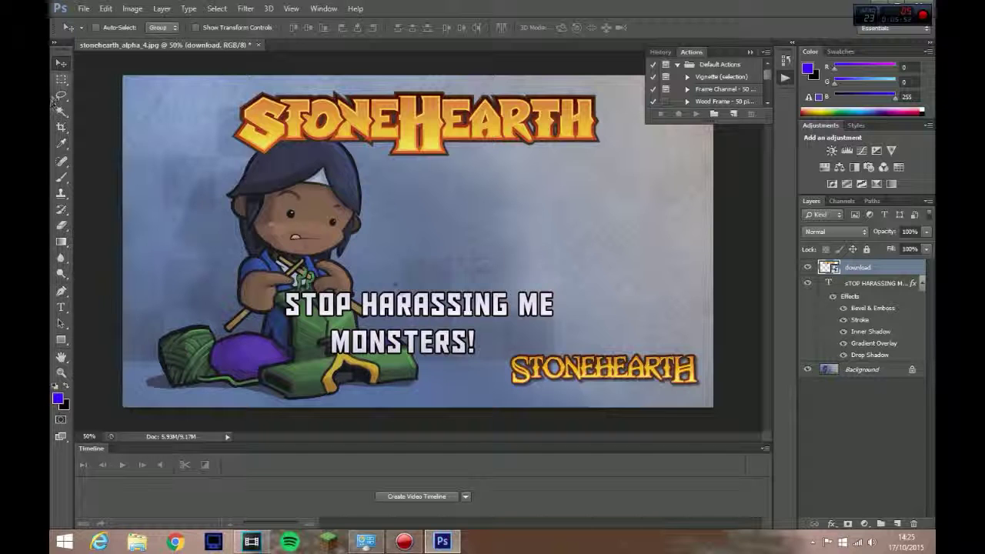
# Move the STOP HARASSING ME MONSTERS! text up from the green garment to the character's face level, below the large logo.
pyautogui.click(873, 283)
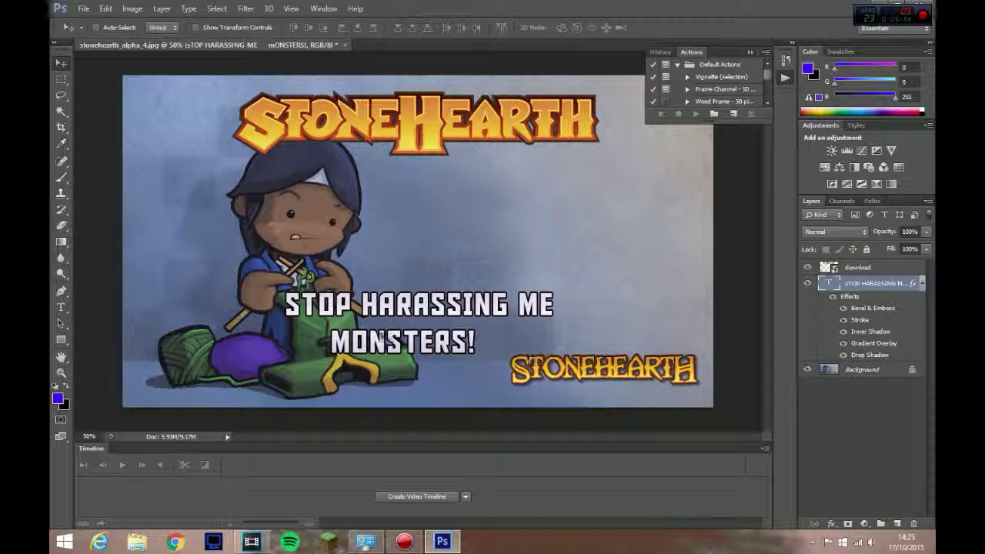
pyautogui.moveTo(431, 312); pyautogui.dragTo(447, 212)
# Try the Comic Sans MS and Comix Loud fonts on the caption text, and undo the Comix Loud change.
pyautogui.click(60, 290)
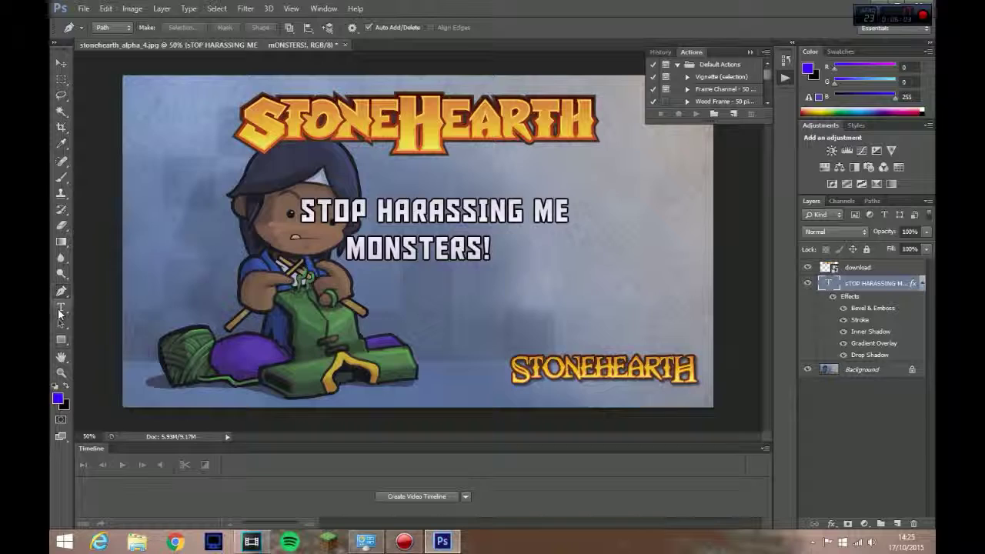
pyautogui.click(61, 307)
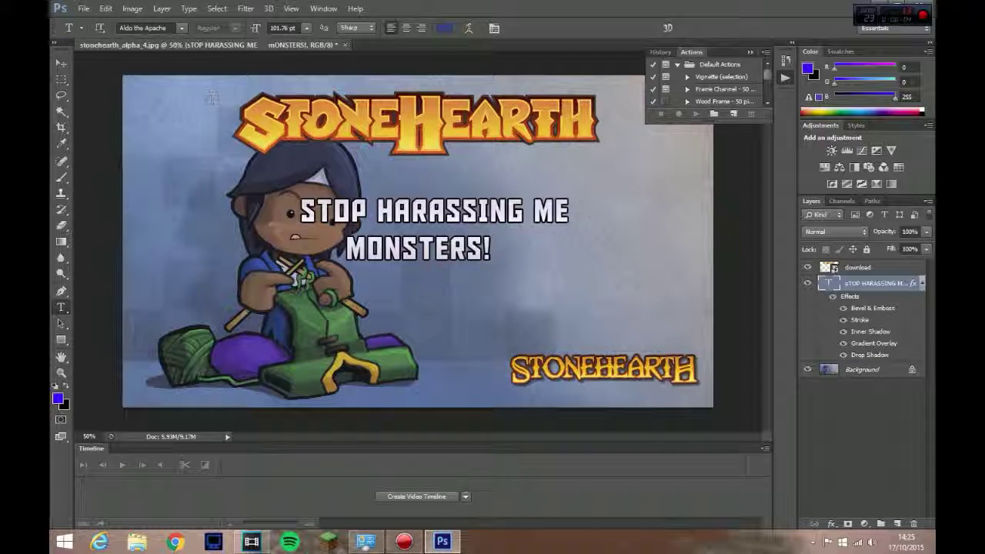
pyautogui.click(182, 28)
pyautogui.click(154, 460)
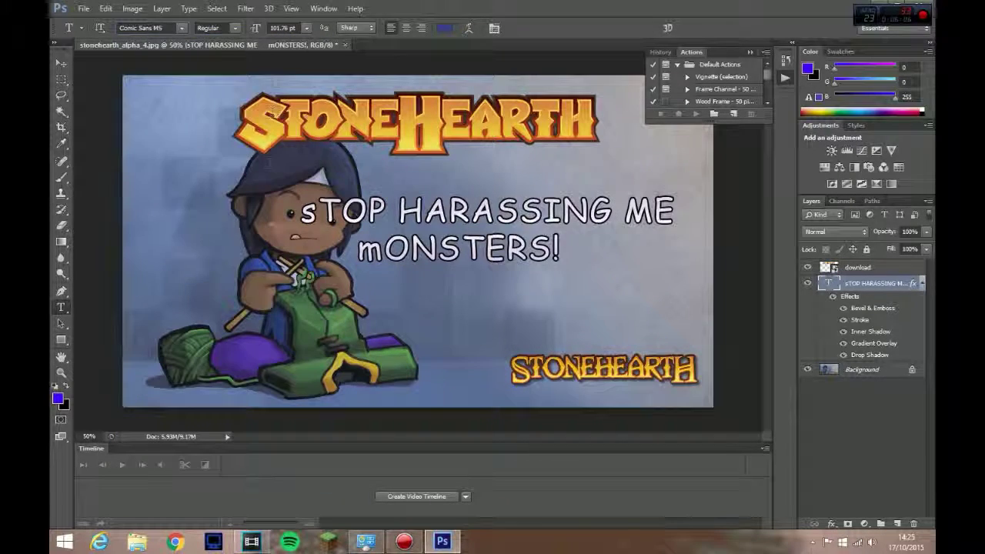
pyautogui.click(181, 28)
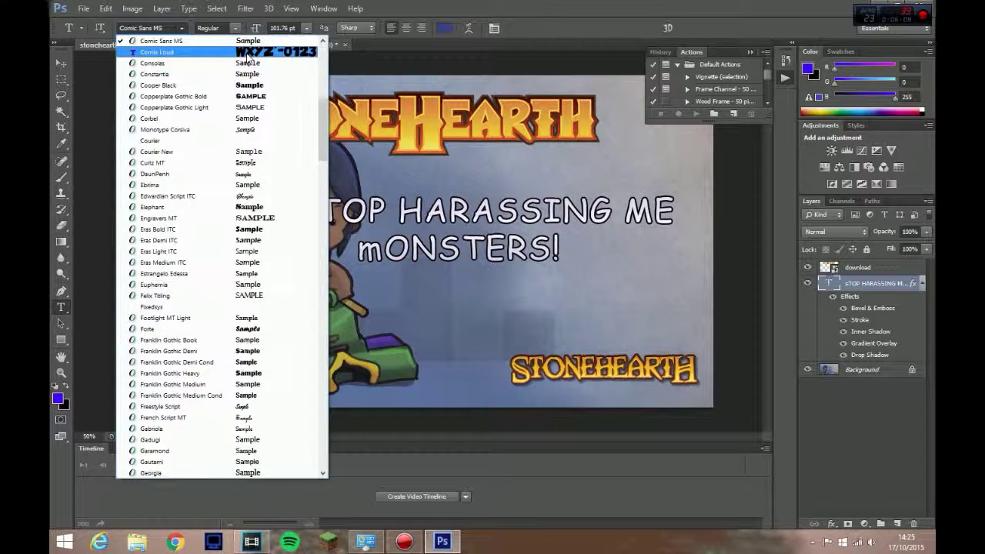
pyautogui.click(246, 51)
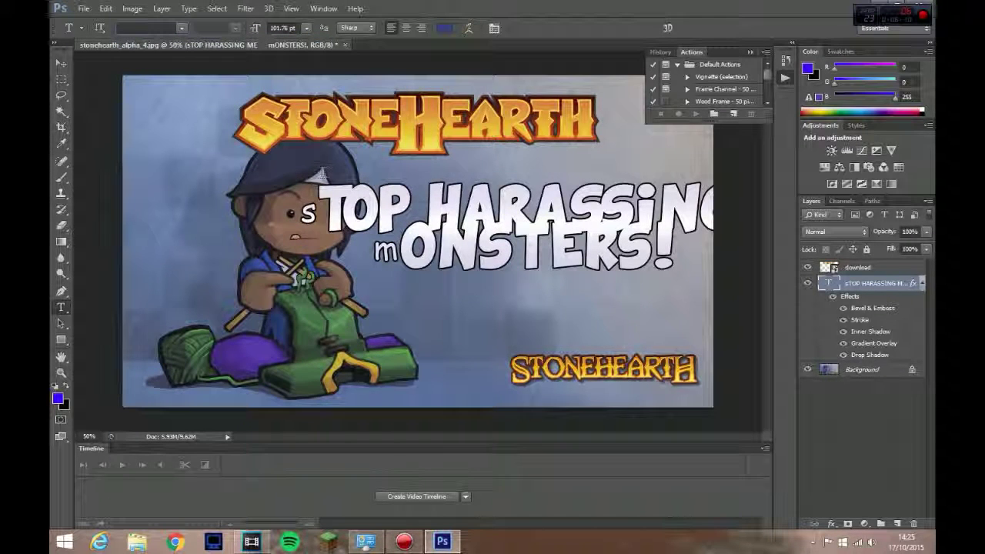
pyautogui.hotkey('ctrl', 'z')
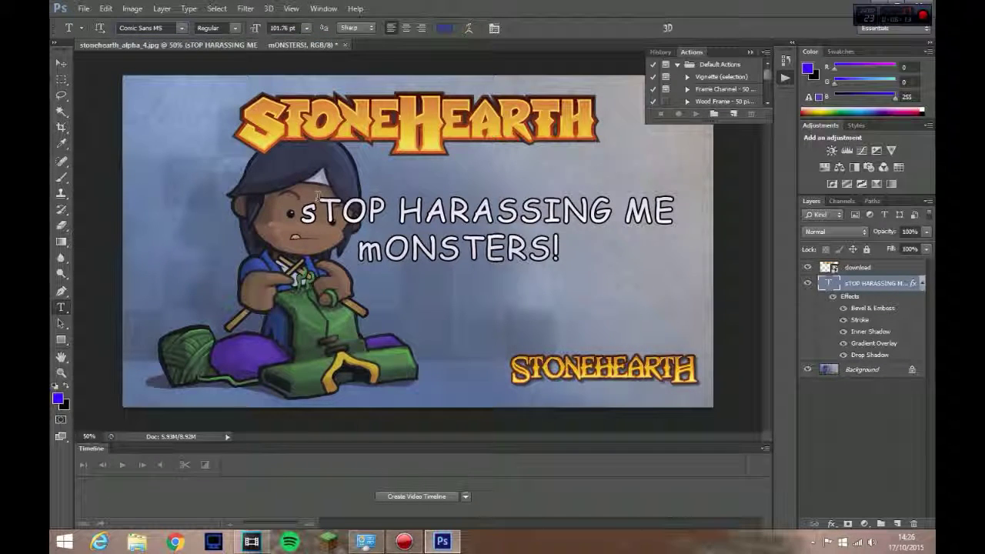
pyautogui.hotkey('ctrl', 'z')
pyautogui.hotkey('ctrl', 'z')
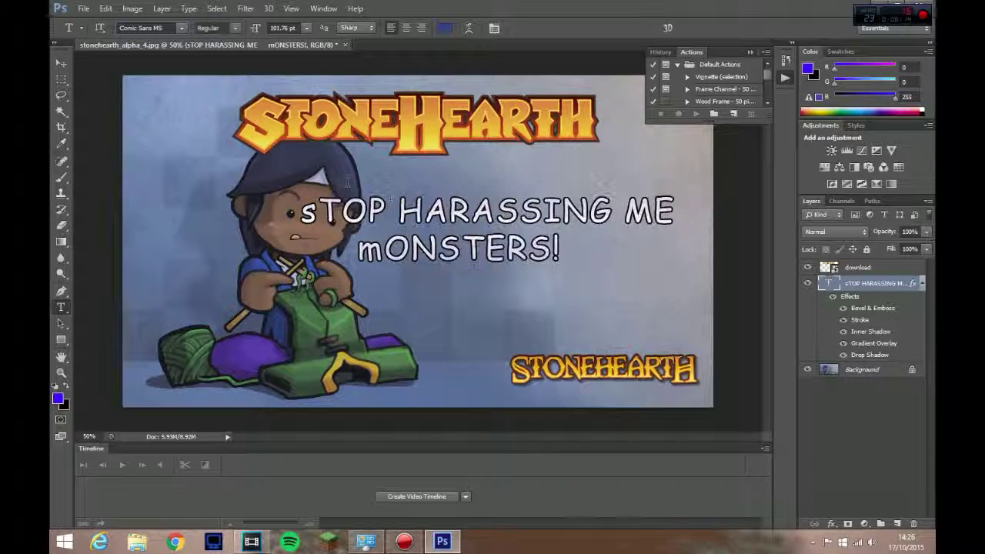
# Try Consolas on the whole caption text, restore its font to Aldo the Apache, and commit the text.
pyautogui.moveTo(566, 248); pyautogui.dragTo(300, 196)
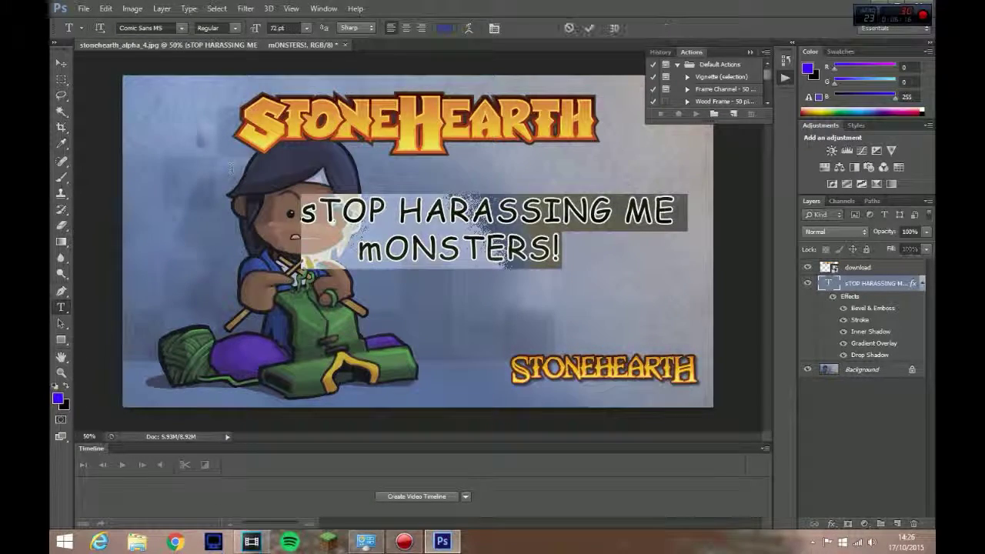
pyautogui.click(181, 27)
pyautogui.click(182, 58)
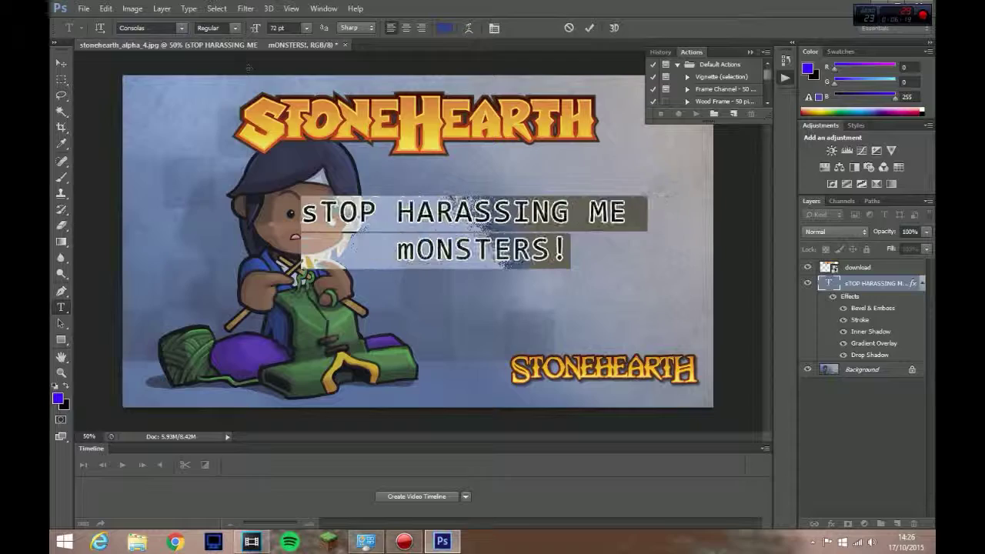
pyautogui.click(181, 28)
pyautogui.moveTo(323, 131); pyautogui.dragTo(332, 44)
pyautogui.click(258, 52)
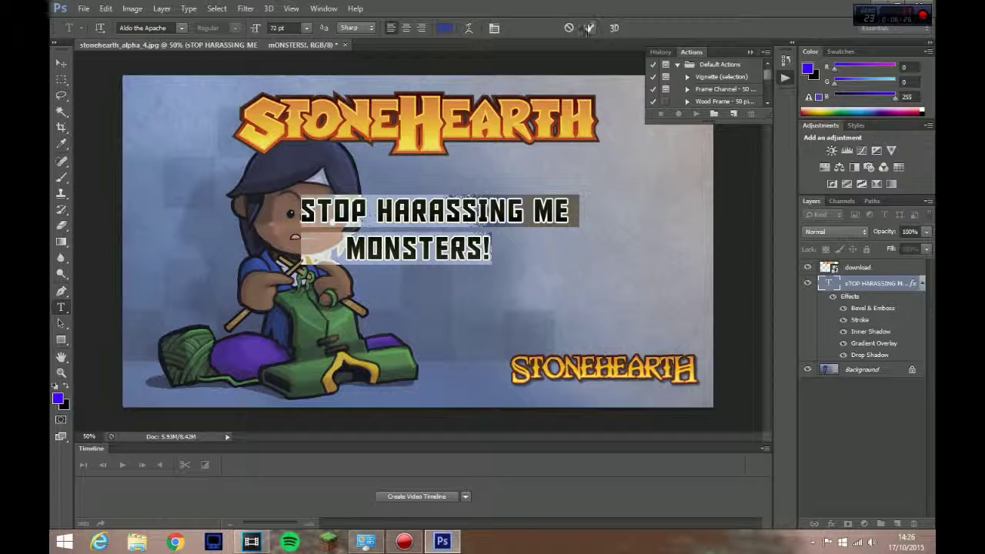
pyautogui.hotkey('ctrl', 'Return')
# Add a separate "#1" text in the Comix Loud font over the green garment and commit it.
pyautogui.click(353, 344)
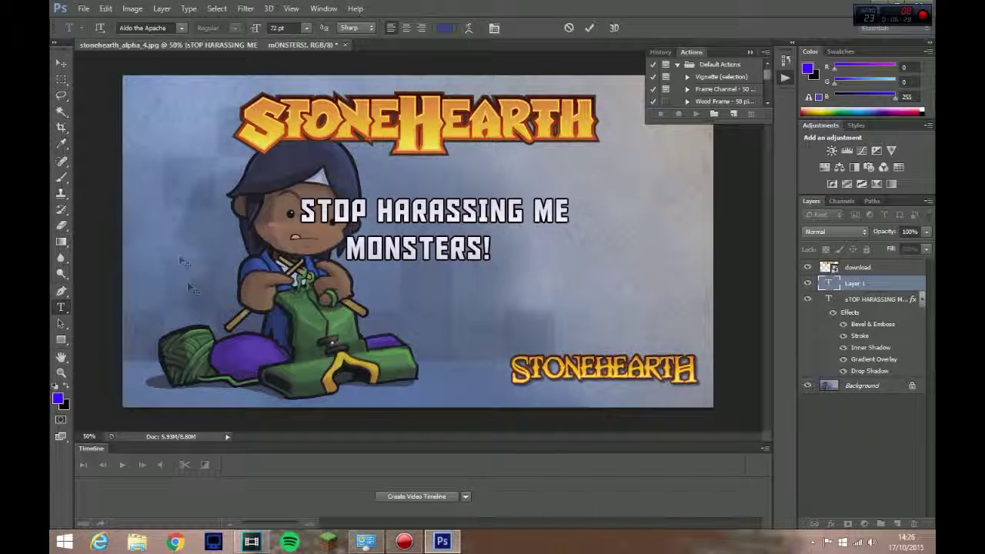
pyautogui.click(182, 28)
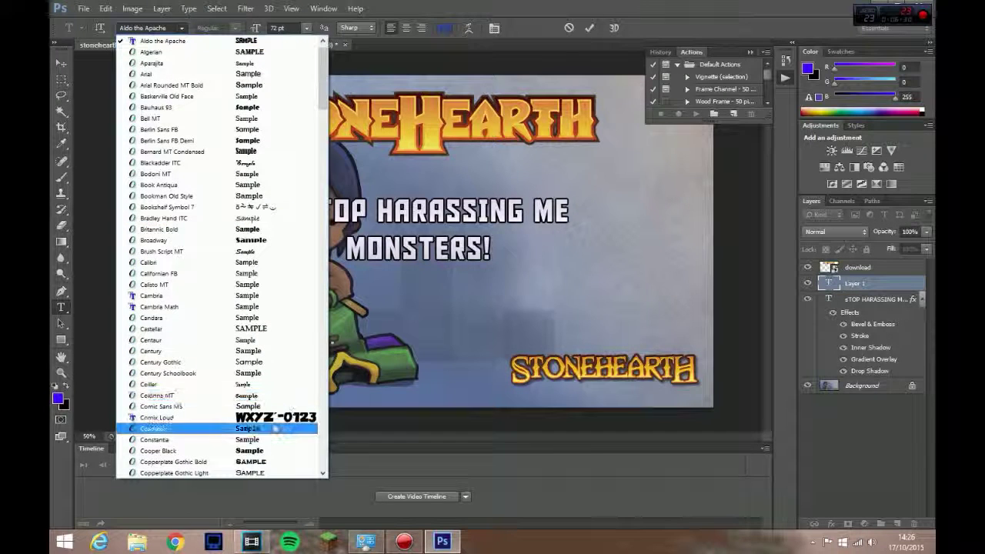
pyautogui.click(156, 417)
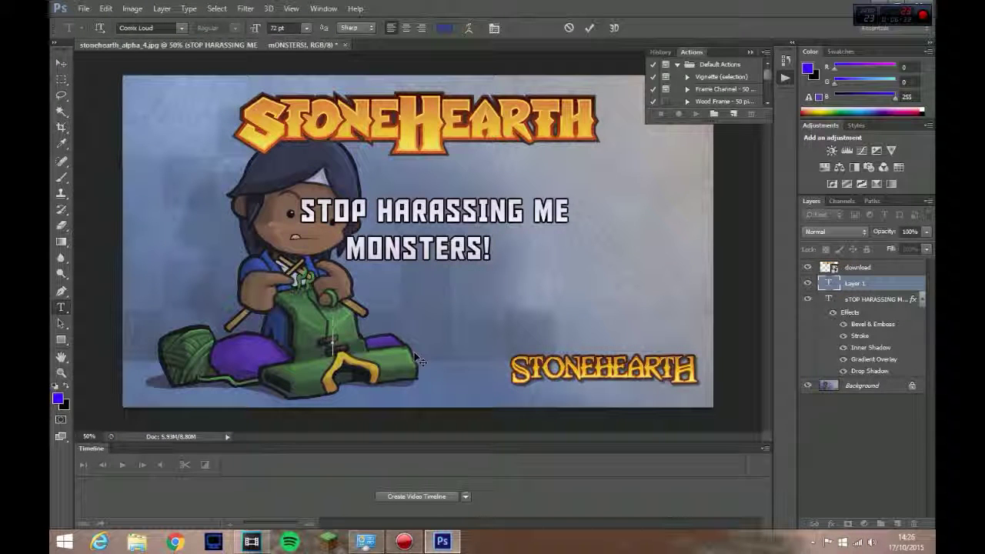
pyautogui.write('#1')
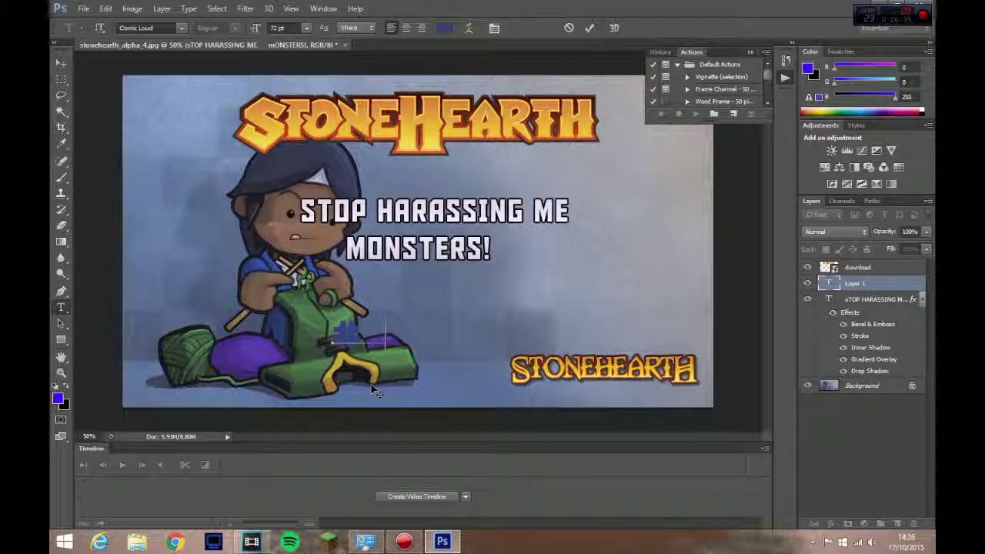
pyautogui.click(589, 27)
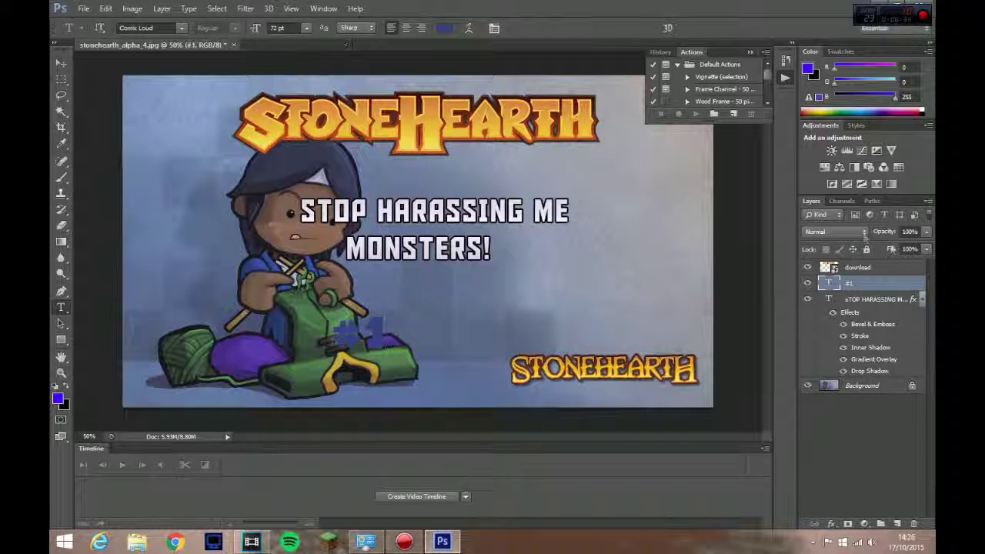
# Apply the white, black-outlined preset layer style used on the caption to the #1 text.
pyautogui.doubleClick(885, 287)
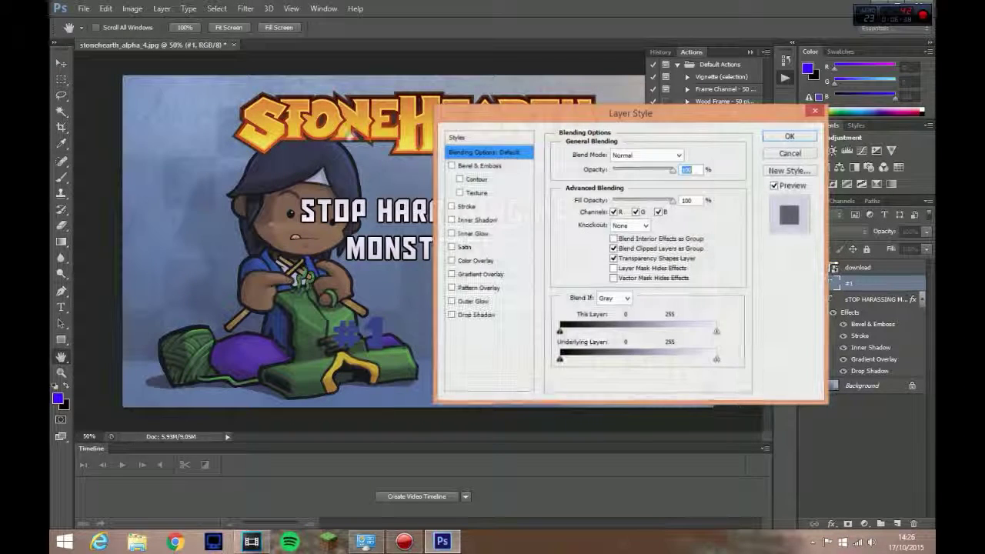
pyautogui.click(465, 138)
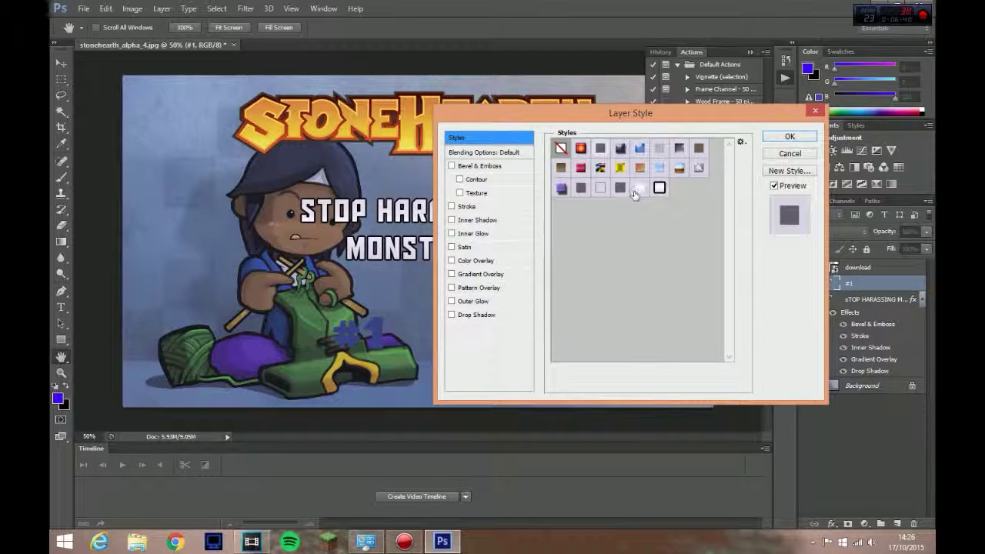
pyautogui.click(620, 188)
pyautogui.click(601, 187)
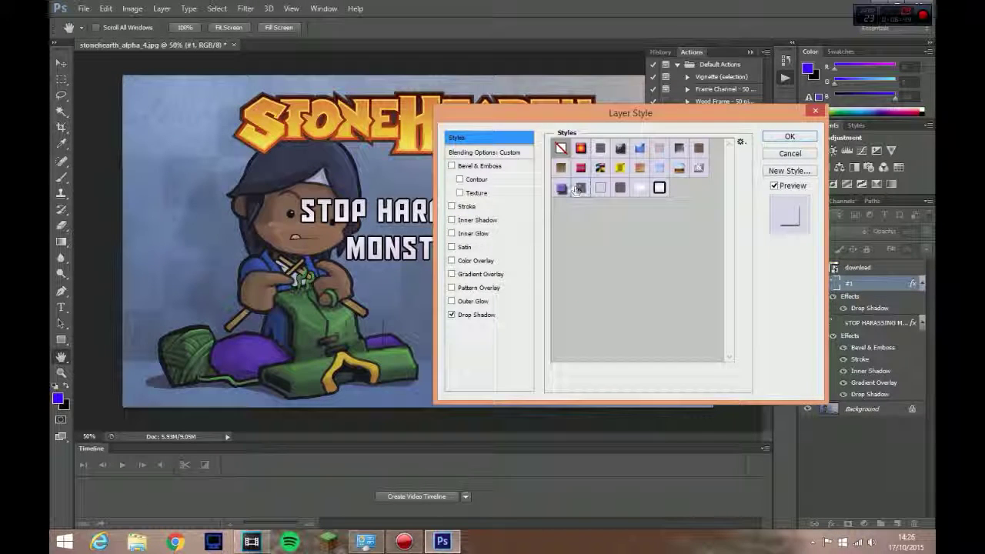
pyautogui.click(659, 188)
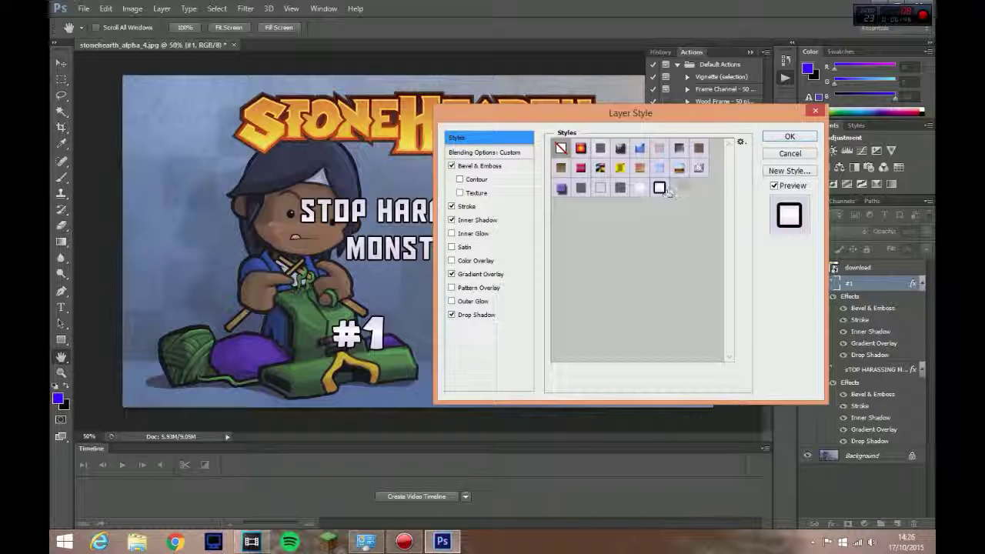
pyautogui.click(789, 136)
# Move the #1 text to the garment's right edge, scale it to about 148% wide and 153% high, commit it, and select the caption layer.
pyautogui.press('v')
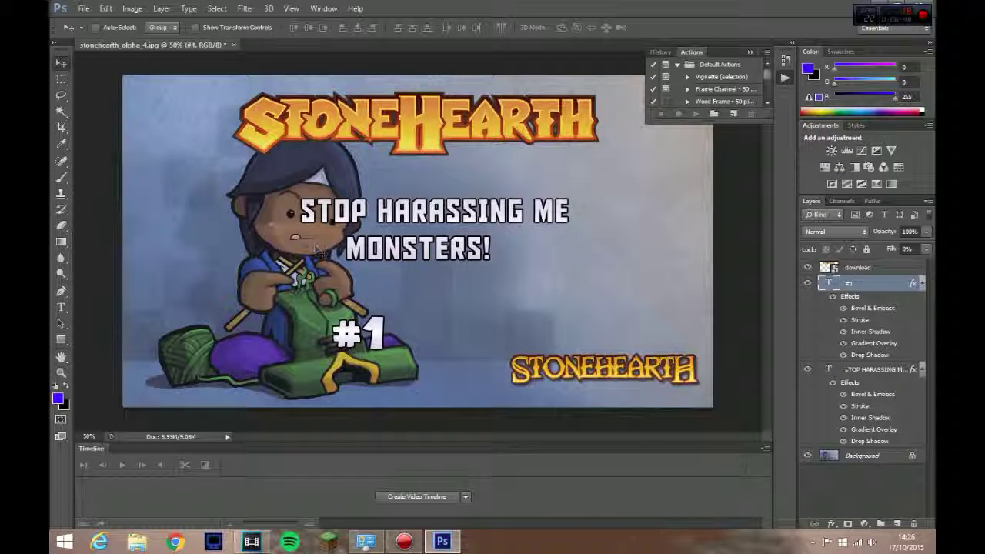
pyautogui.moveTo(382, 345); pyautogui.dragTo(455, 366)
pyautogui.moveTo(435, 351); pyautogui.dragTo(436, 352)
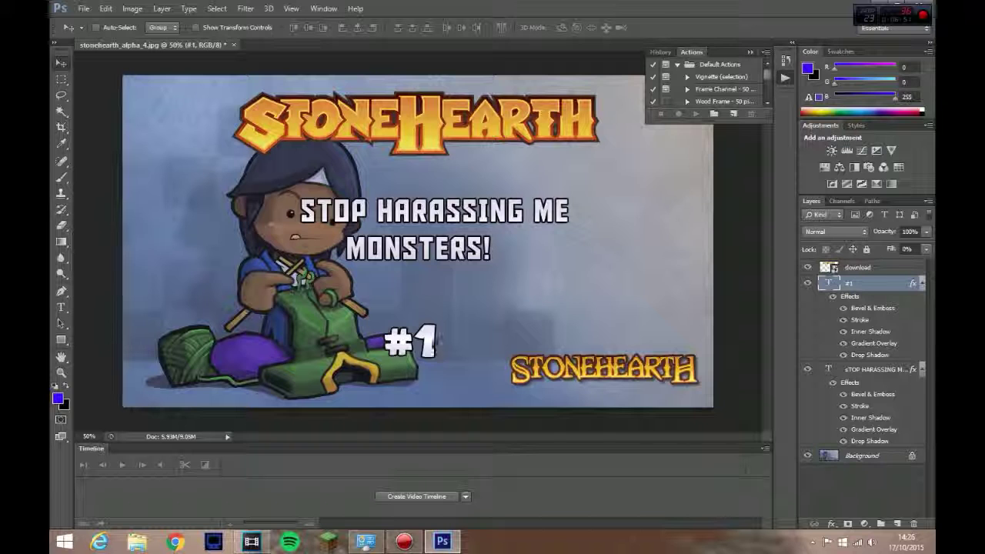
pyautogui.hotkey('ctrl', 't')
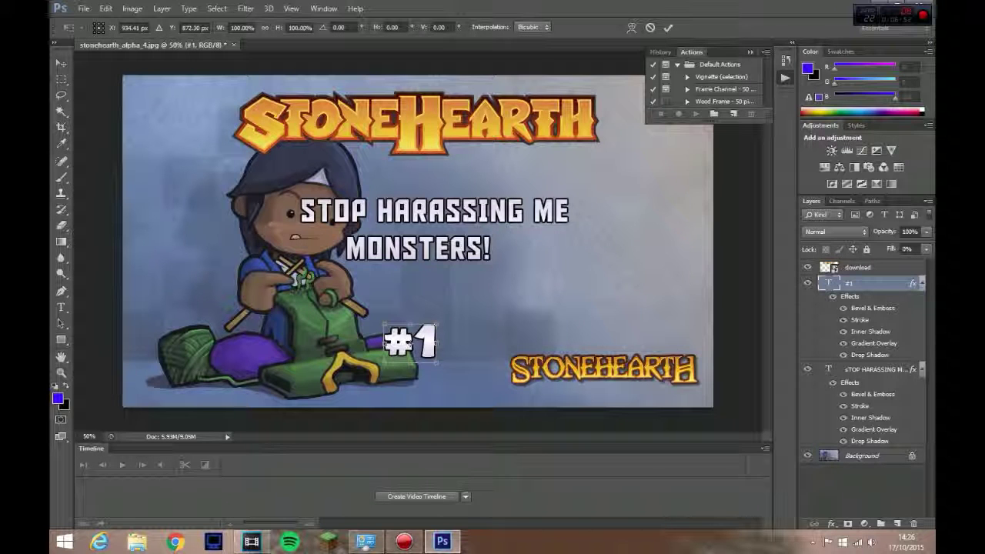
pyautogui.moveTo(389, 364); pyautogui.dragTo(351, 390)
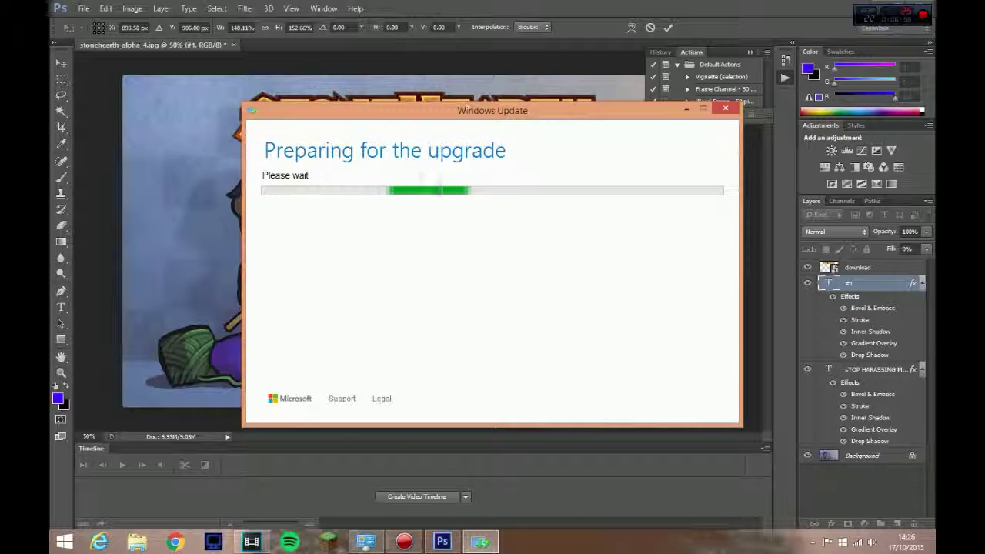
pyautogui.click(480, 99)
pyautogui.moveTo(424, 367); pyautogui.dragTo(456, 369)
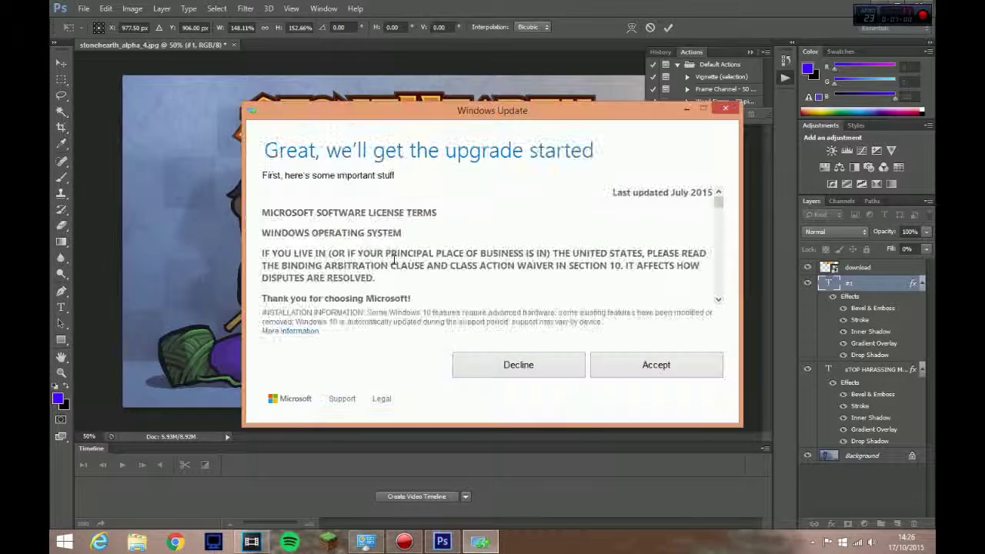
pyautogui.click(687, 110)
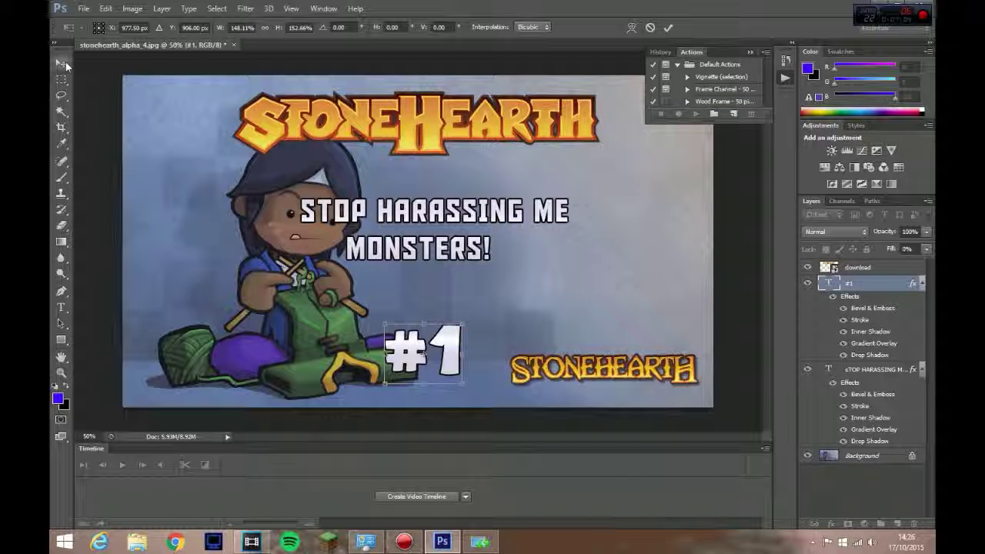
pyautogui.click(668, 29)
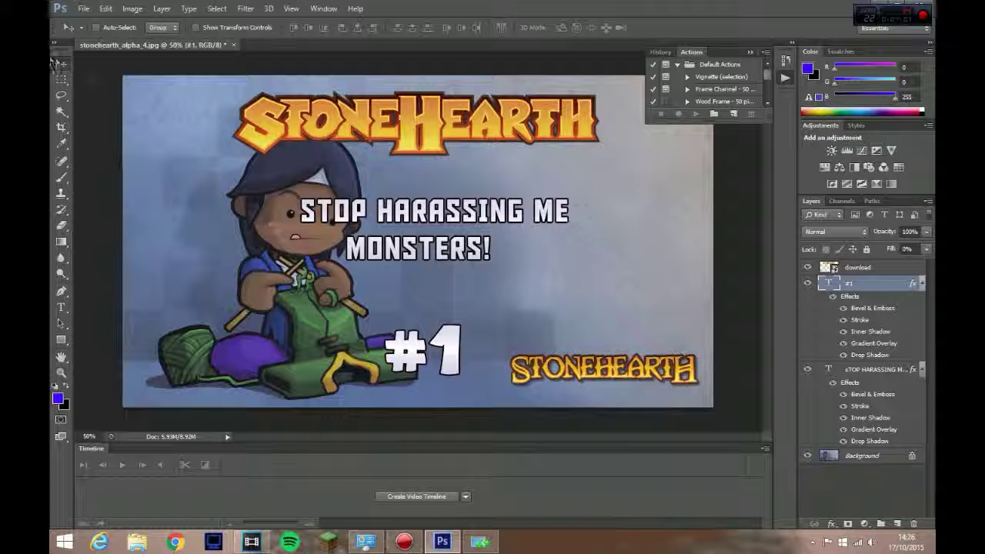
pyautogui.click(877, 371)
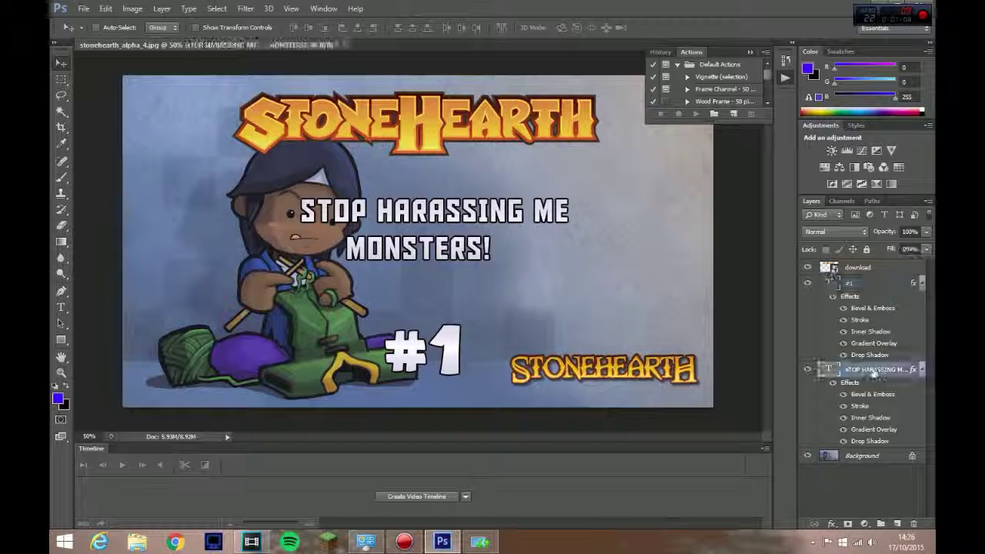
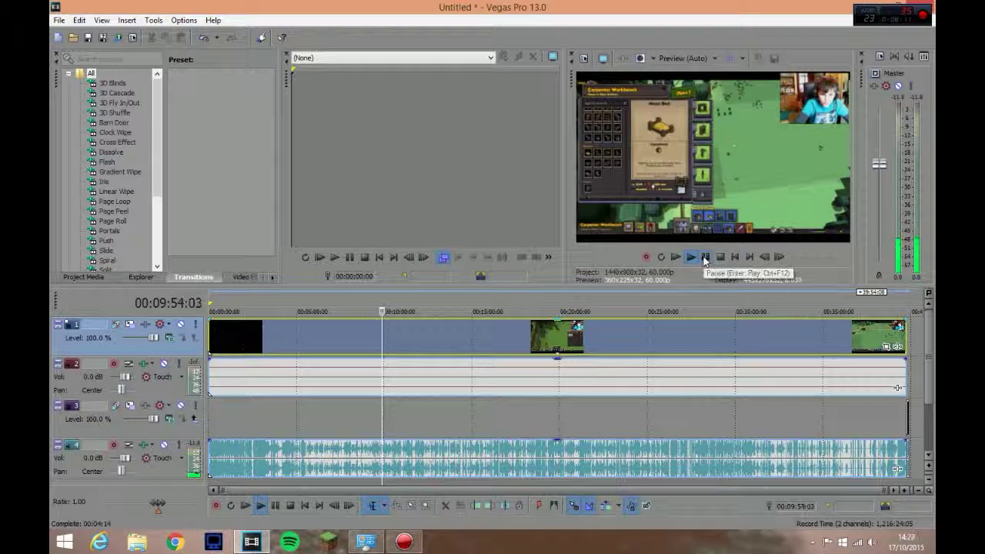
# In Vegas Pro, pause playback, lower the volume of audio track 4 to -26.5 dB, and preview the sound.
pyautogui.press('space')
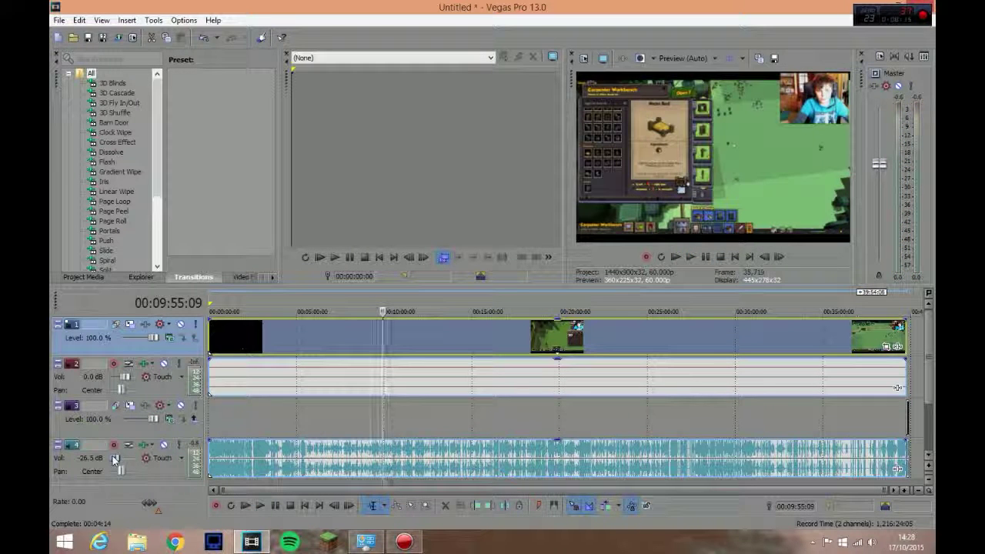
pyautogui.click(688, 257)
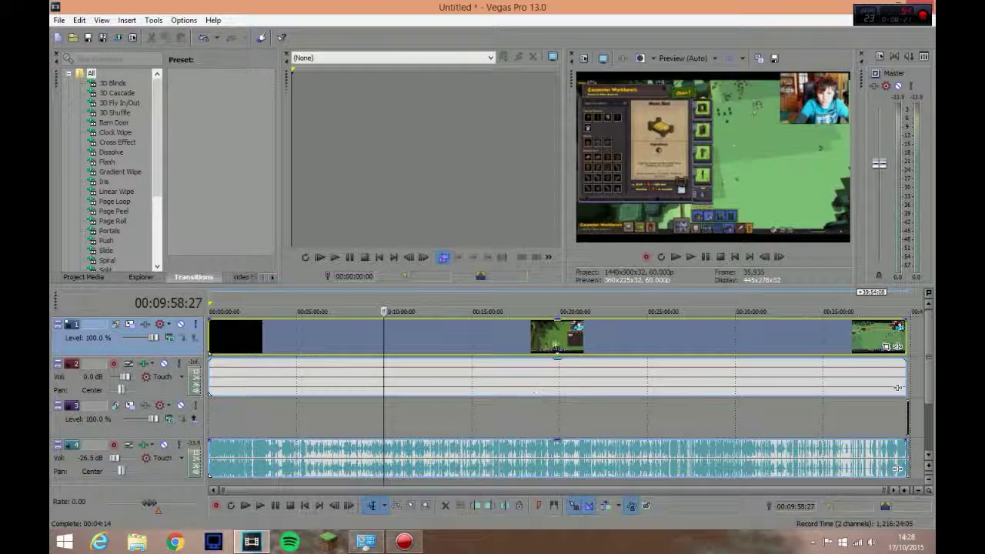
# Switch to Chrome, search Google for "NO COPYRIGHT SOUNDS", and check the NoCopyrightSounds YouTube result before returning to the search results.
pyautogui.click(175, 541)
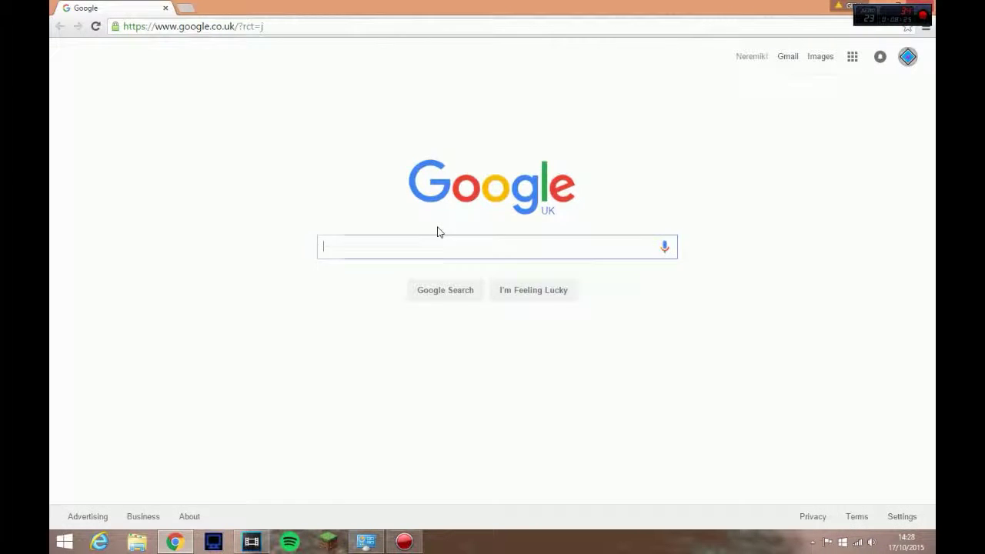
pyautogui.write('NO COPYRIGHT SOUNDS')
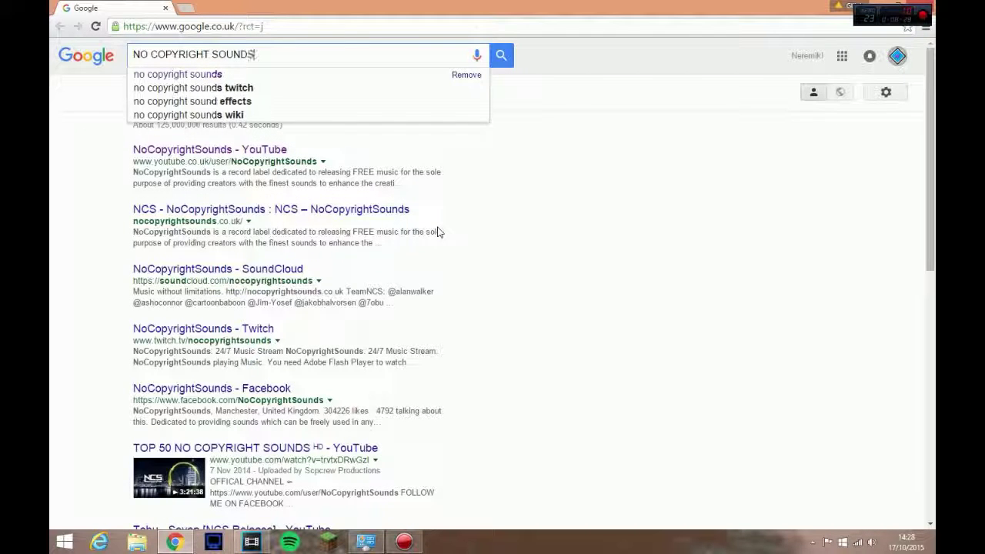
pyautogui.press('Return')
pyautogui.click(269, 152)
pyautogui.click(60, 26)
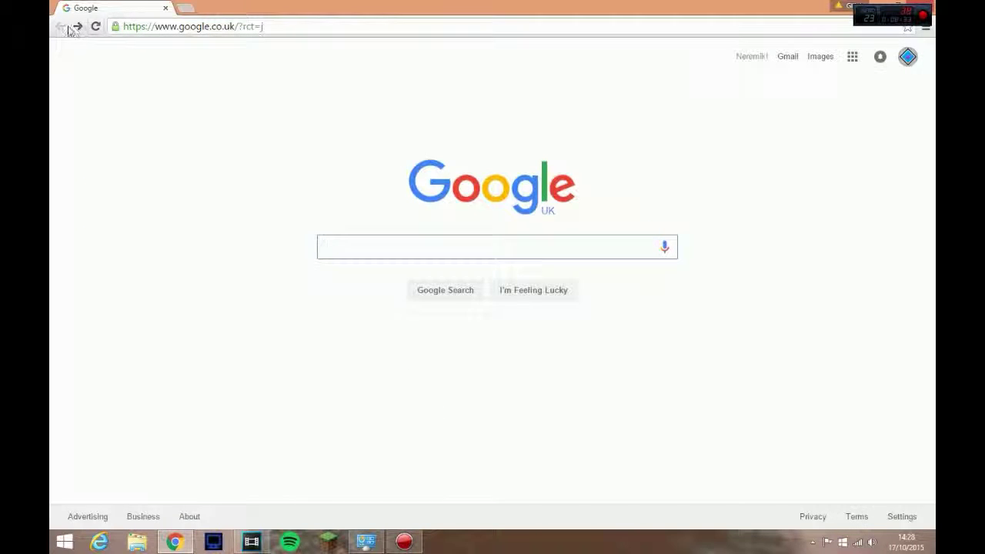
pyautogui.click(77, 26)
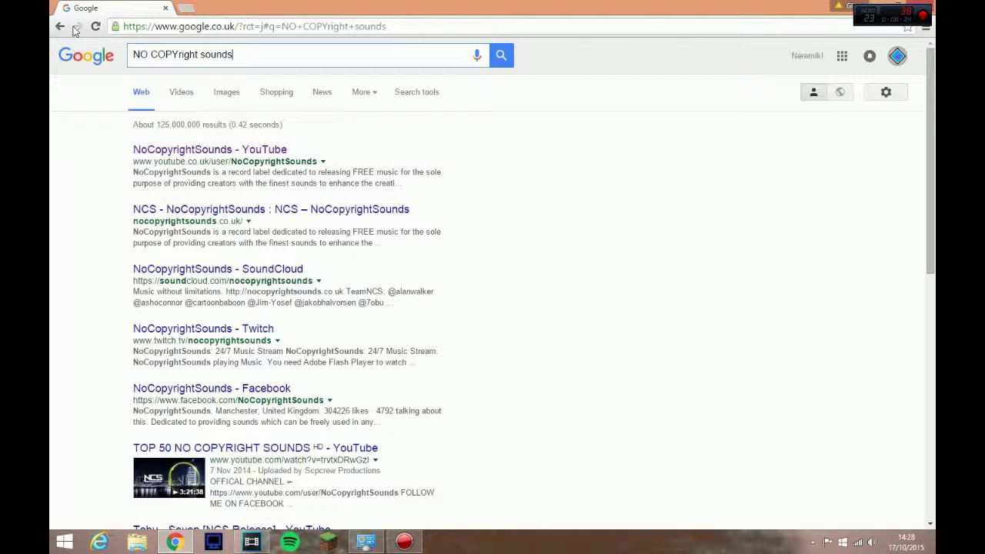
# Open the NCS – NoCopyrightSounds website from the search results and preview the recommended track Killabyte – Our Story.
pyautogui.click(264, 210)
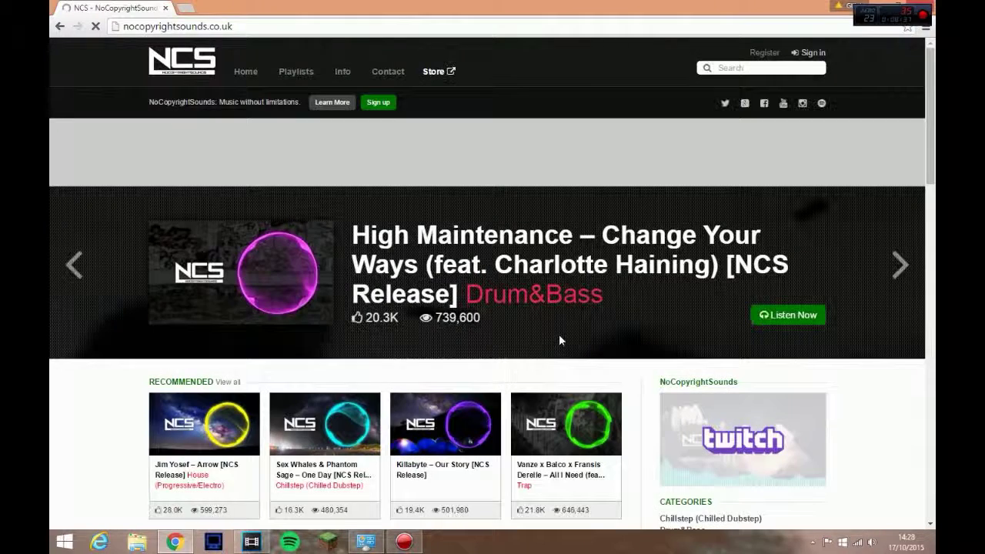
pyautogui.click(431, 448)
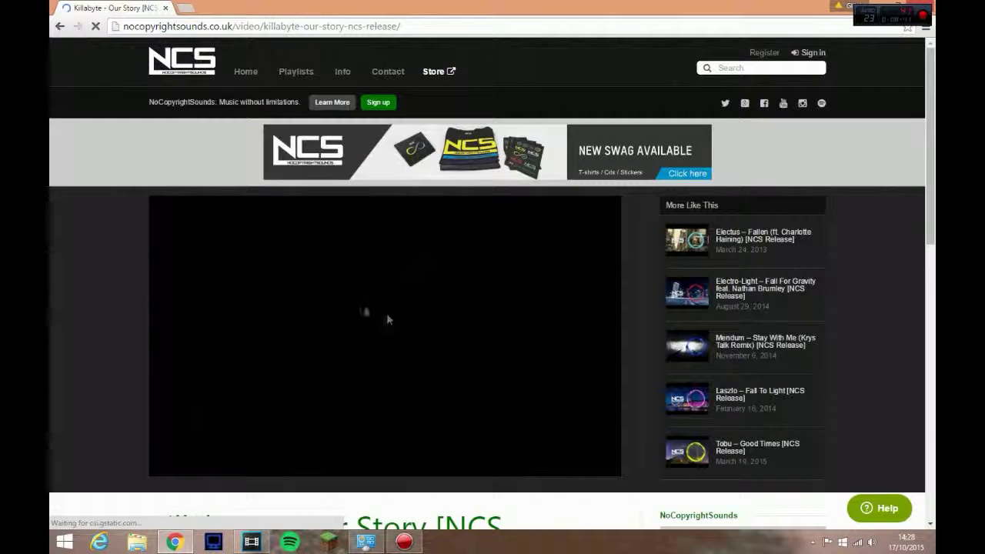
pyautogui.click(392, 336)
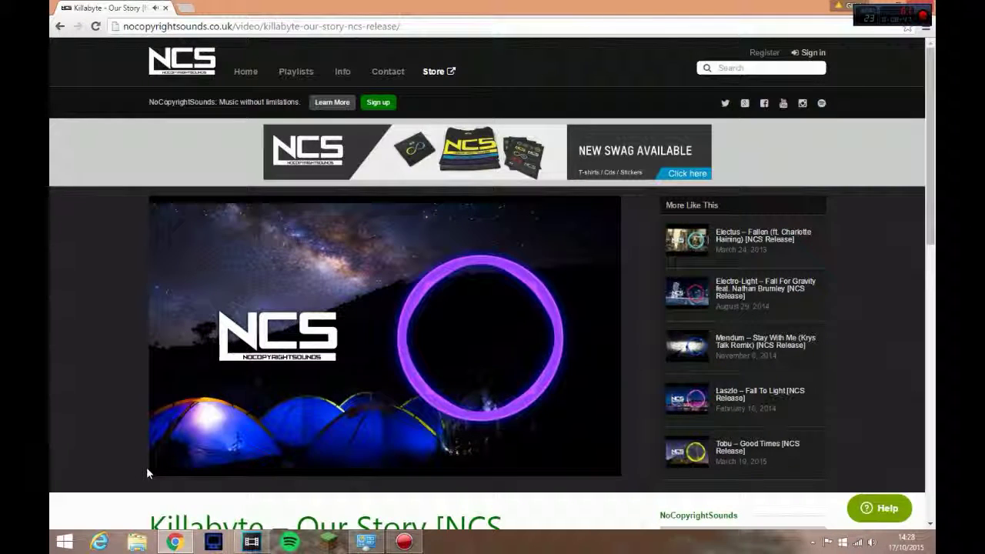
# Preview Mendum – Stay With Me (Krys Talk Remix) from about 2:13, pause it, and look over its download section.
pyautogui.click(753, 351)
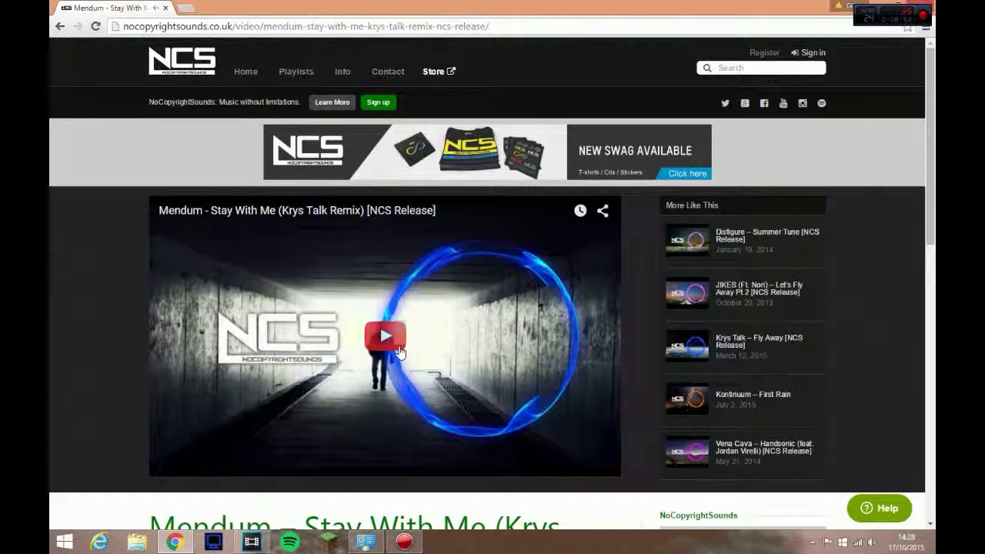
pyautogui.click(400, 352)
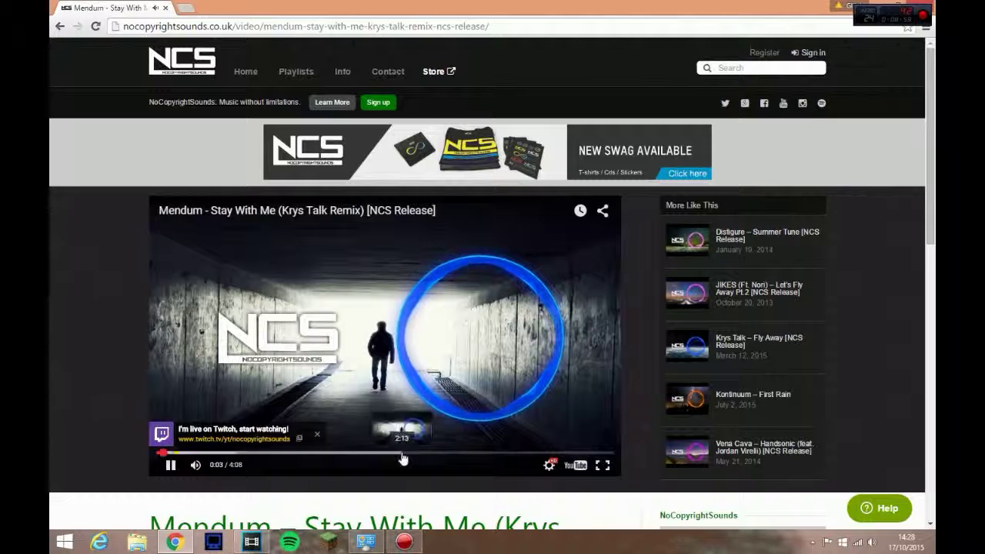
pyautogui.click(401, 458)
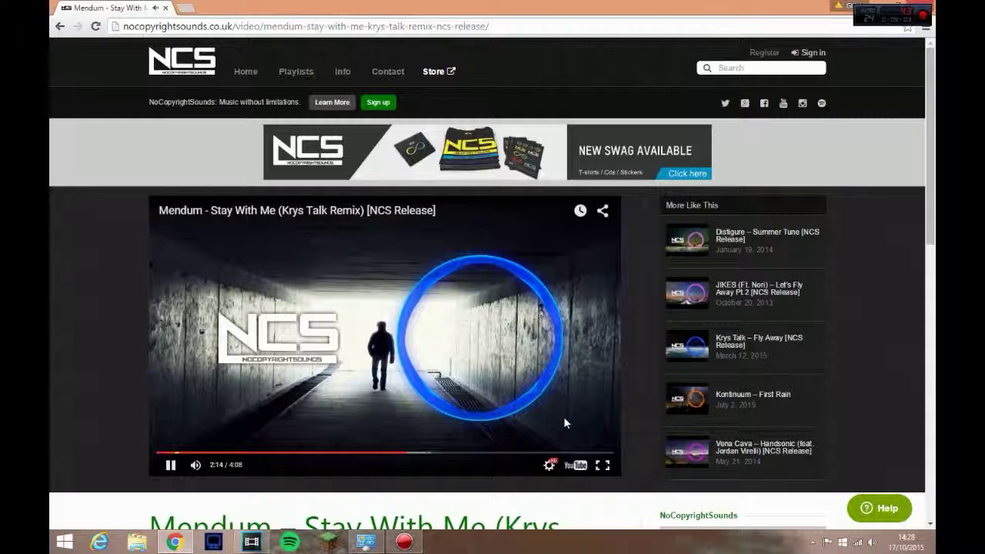
pyautogui.click(171, 471)
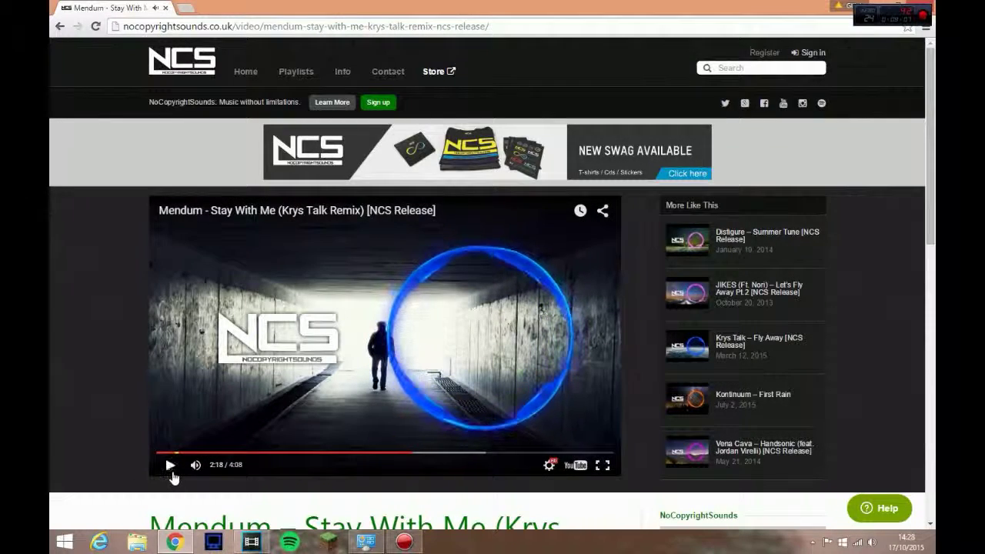
pyautogui.scroll(-3, 715, 338)
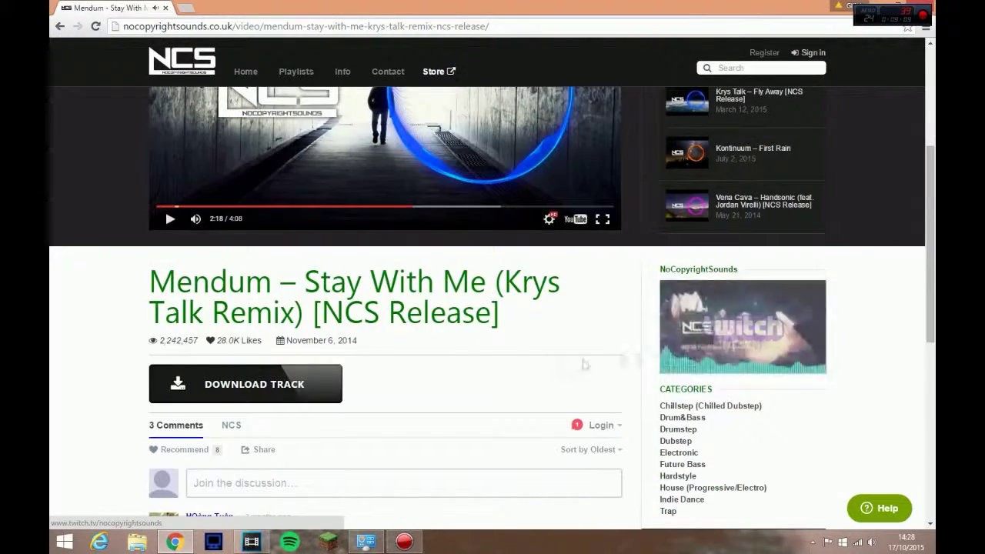
pyautogui.scroll(-3, 441, 403)
pyautogui.scroll(3, 442, 400)
pyautogui.scroll(3, 443, 401)
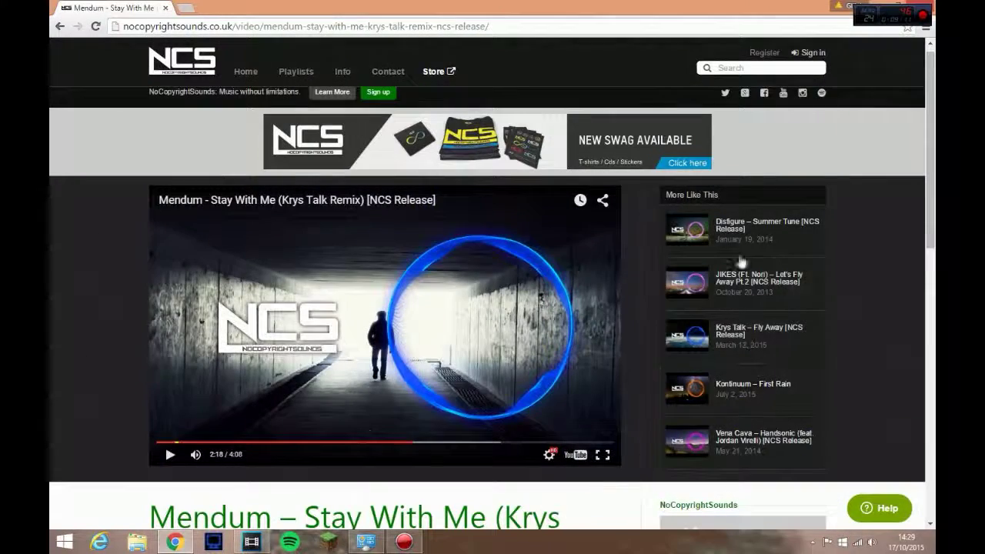
# Preview the related track Disfigure – Summer Tune, pause it, and try to download the track.
pyautogui.click(748, 230)
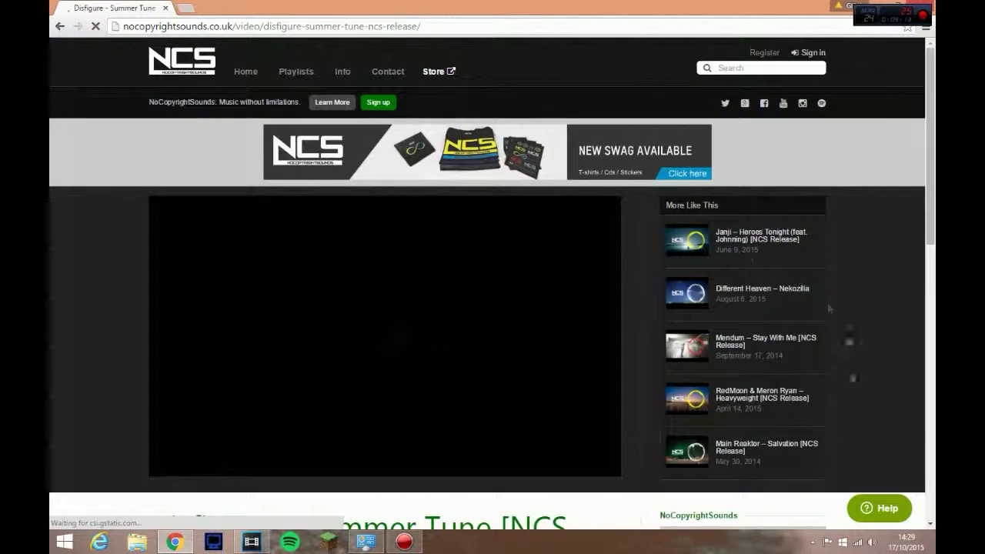
pyautogui.click(392, 345)
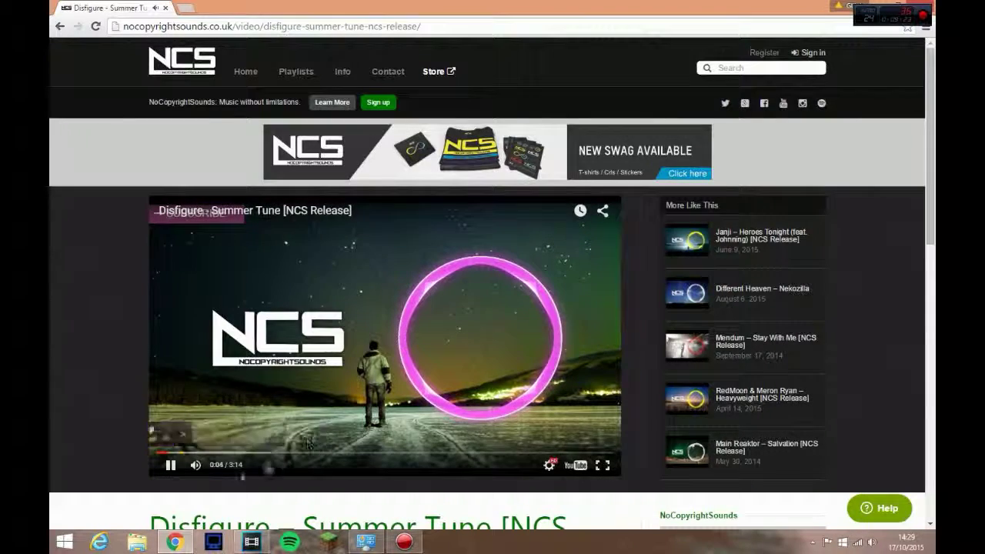
pyautogui.click(170, 465)
pyautogui.scroll(-2, 459, 345)
pyautogui.scroll(-5, 459, 345)
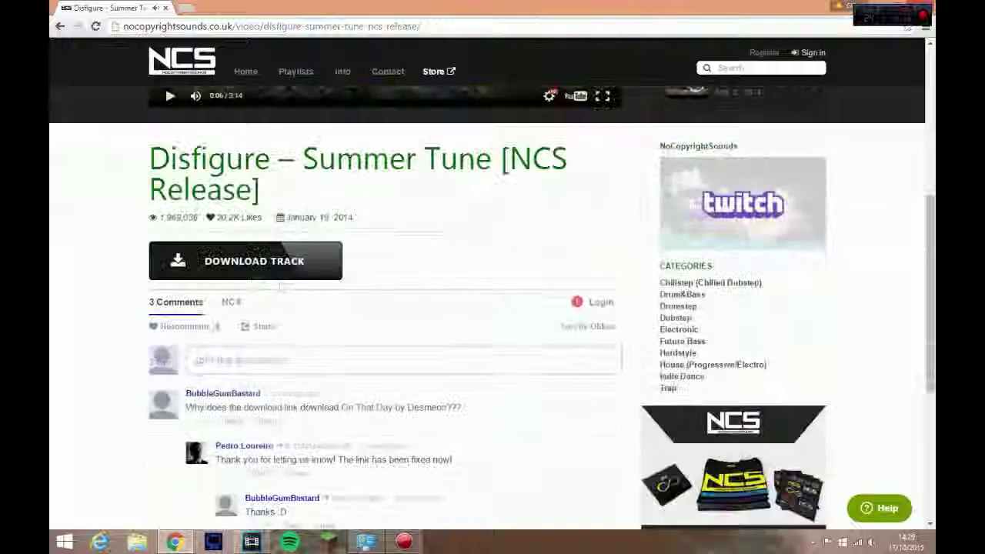
pyautogui.click(239, 260)
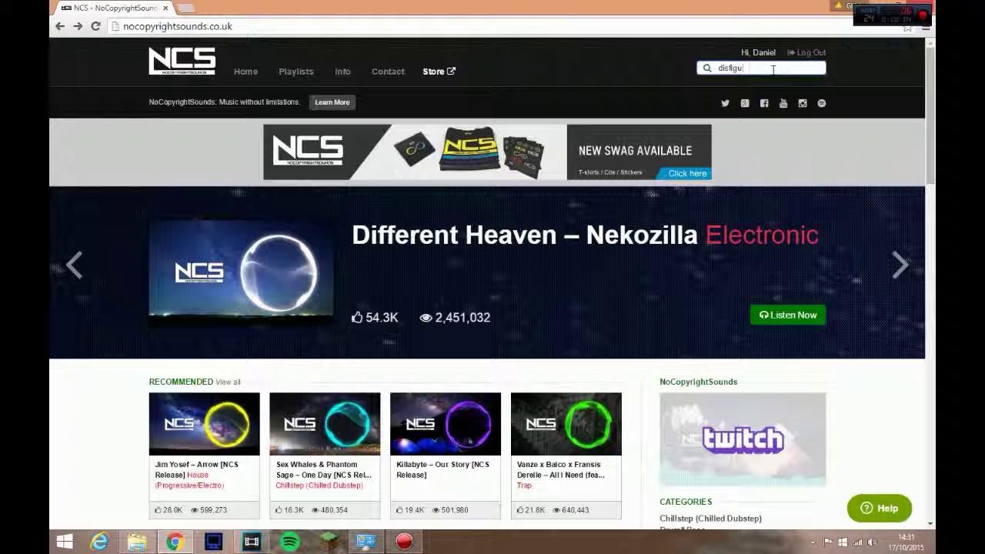
# Search the NCS site for "disfigure" and briefly preview DM Galaxy – Paralyzed (Disfigure Remix).
pyautogui.write('re')
pyautogui.press('Return')
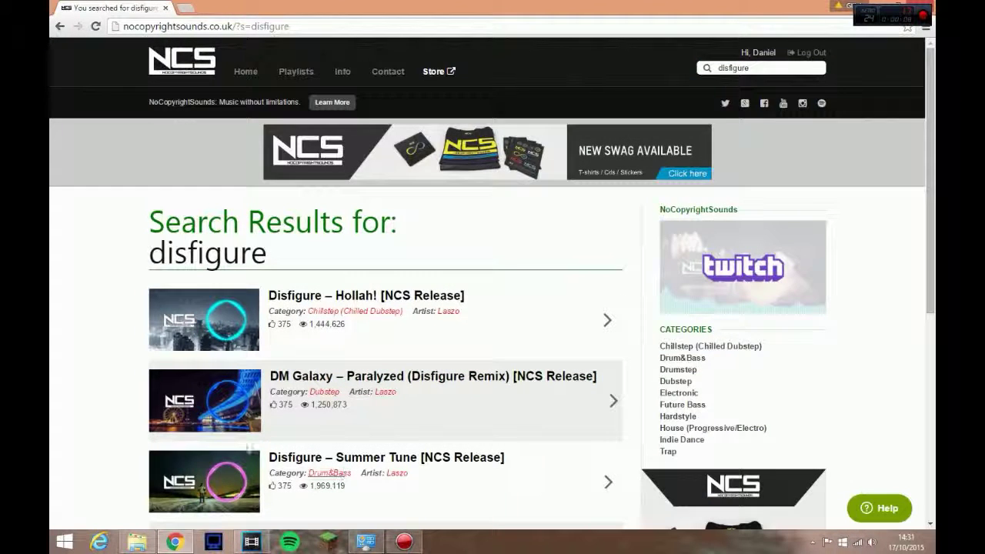
pyautogui.click(429, 385)
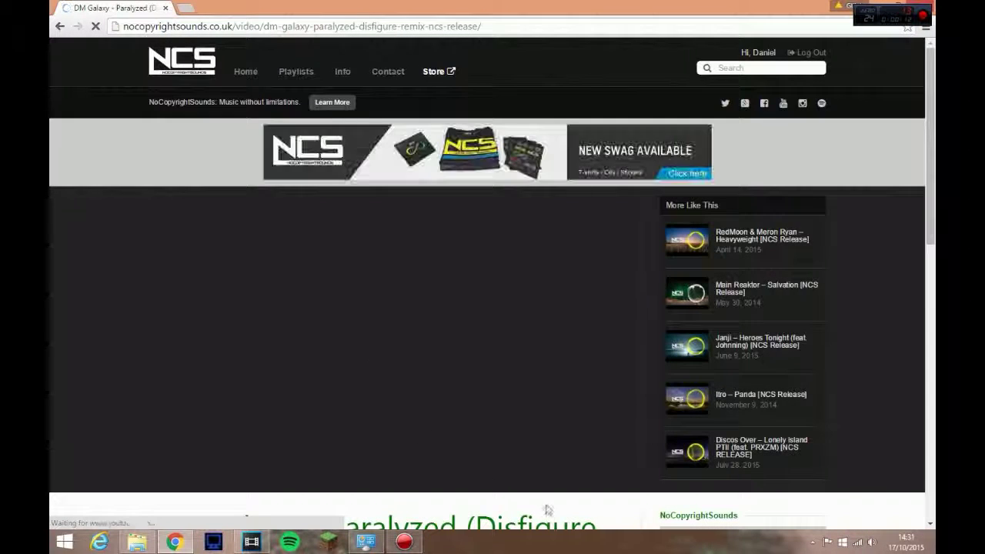
pyautogui.click(334, 328)
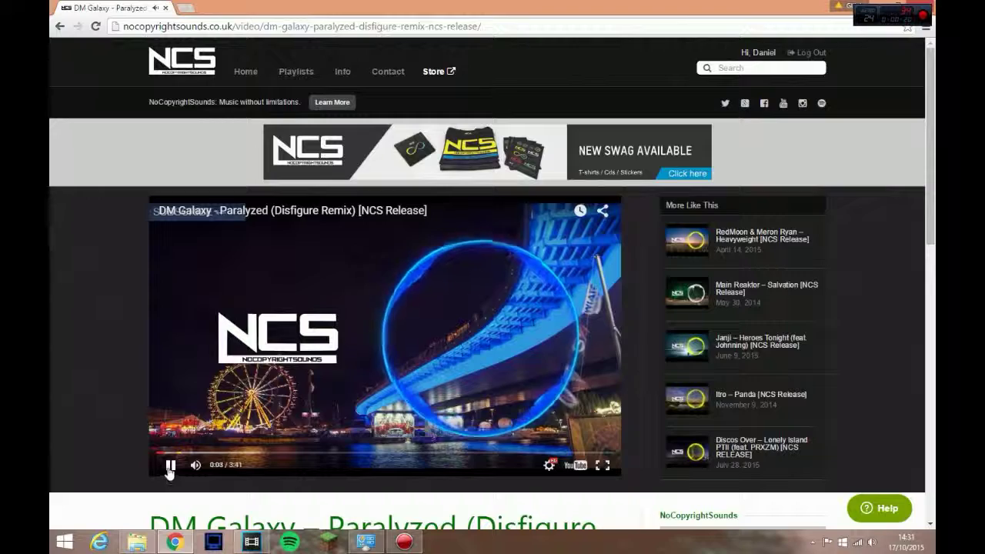
pyautogui.click(170, 468)
# Download the DM Galaxy – Paralyzed (Disfigure Remix) track and return to the disfigure search results.
pyautogui.scroll(-2, 362, 453)
pyautogui.scroll(-1, 362, 454)
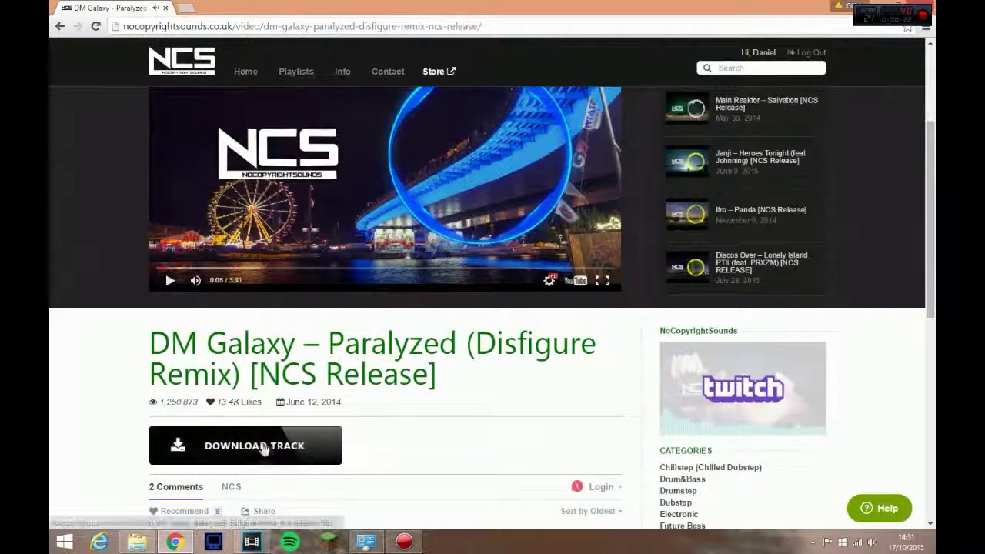
pyautogui.click(264, 447)
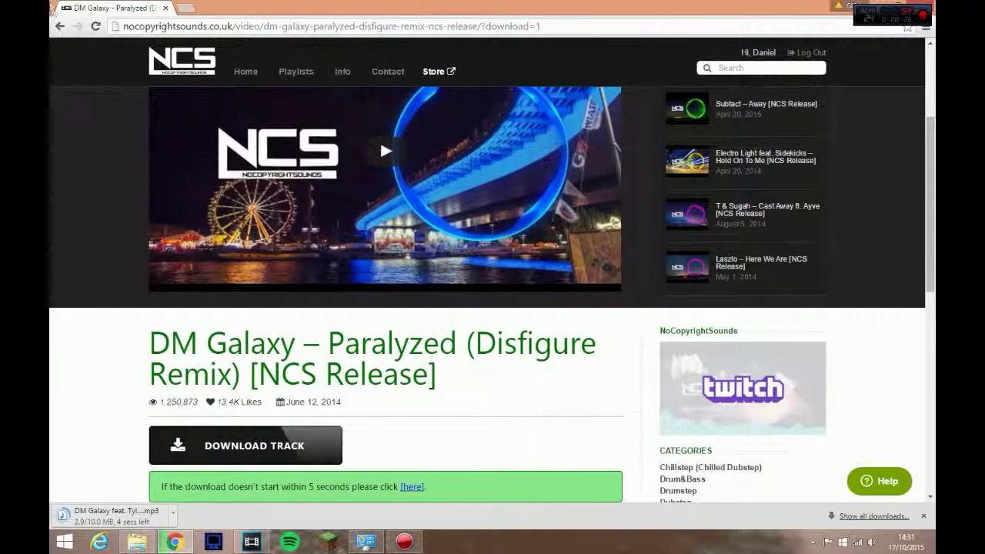
pyautogui.click(60, 27)
pyautogui.click(60, 28)
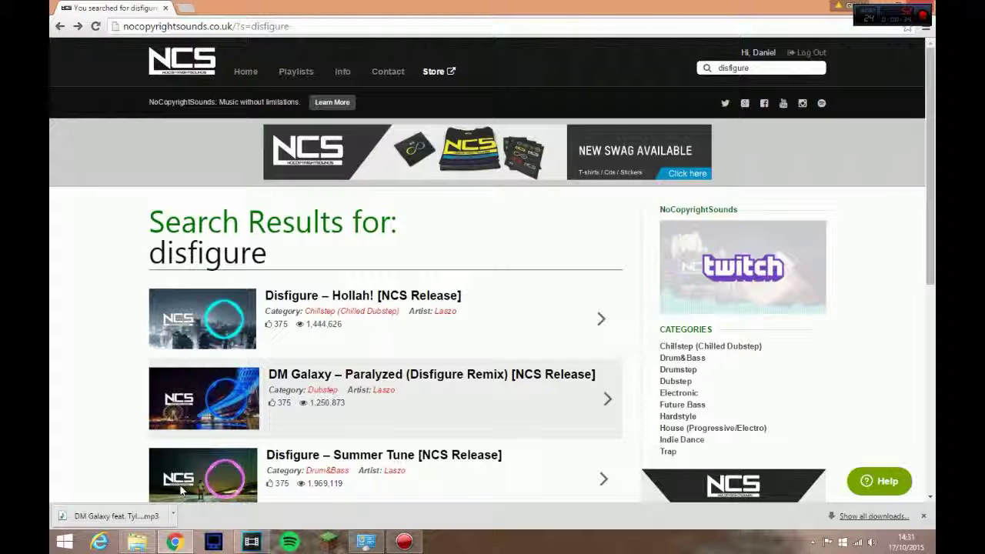
# Download Disfigure – Summer Tune from its track page and go back to the disfigure search results.
pyautogui.click(296, 467)
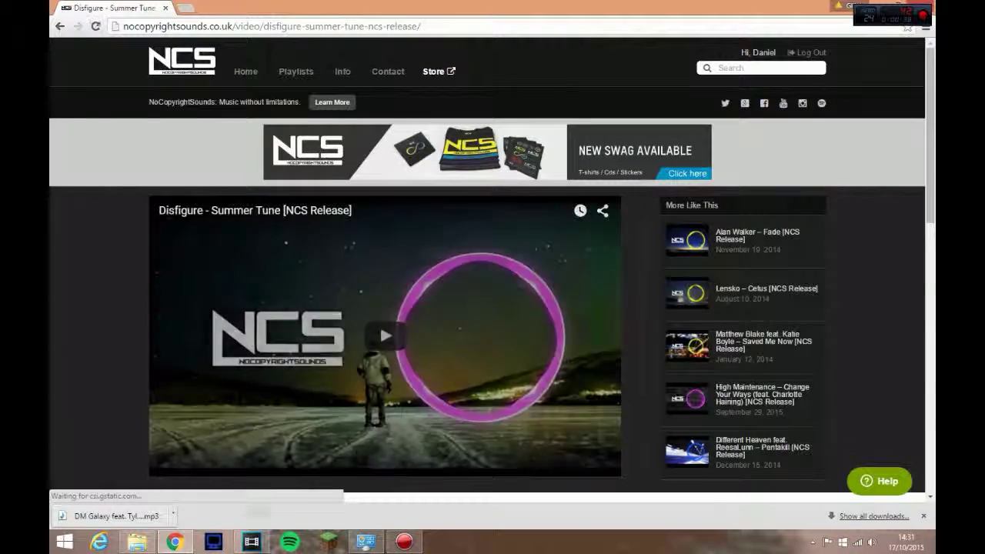
pyautogui.scroll(-3, 373, 470)
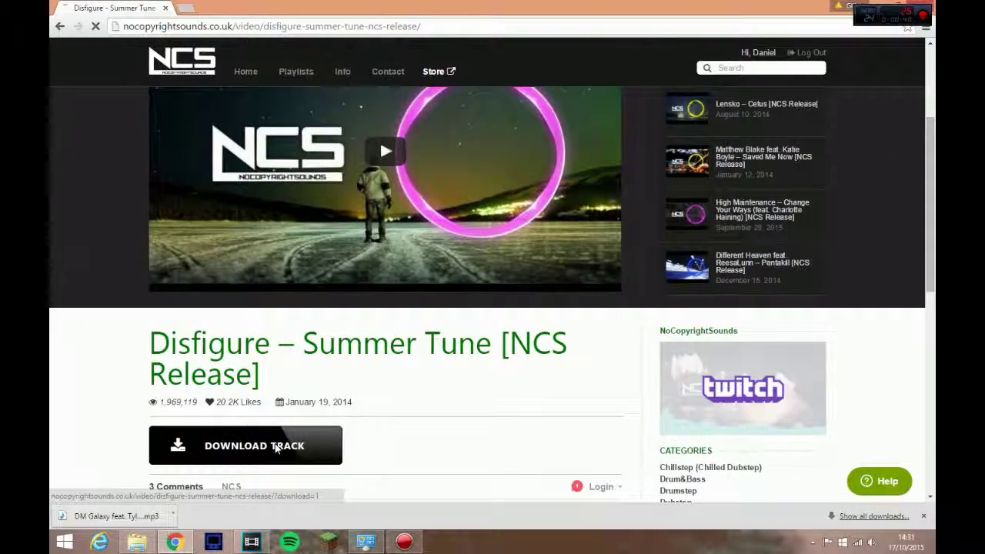
pyautogui.click(276, 448)
pyautogui.click(60, 26)
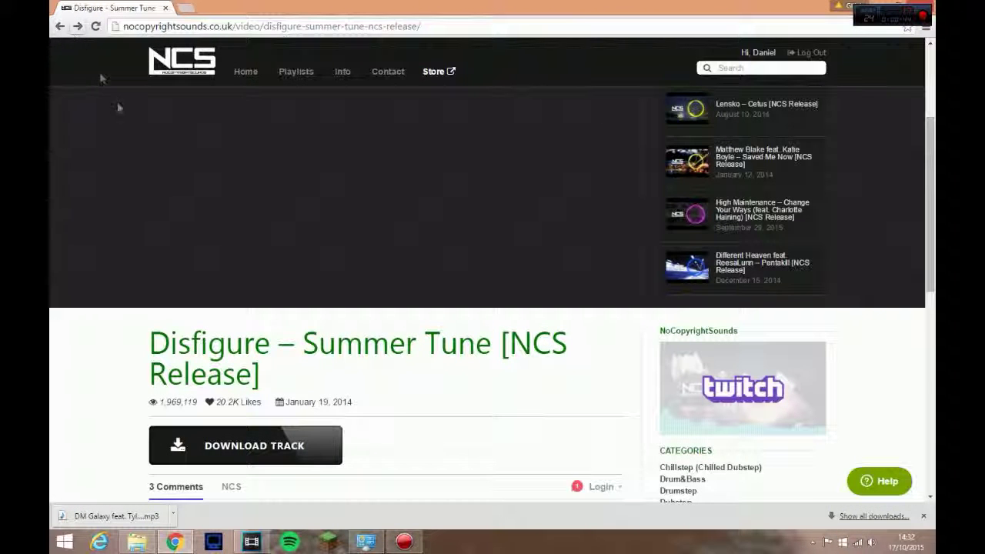
pyautogui.click(264, 438)
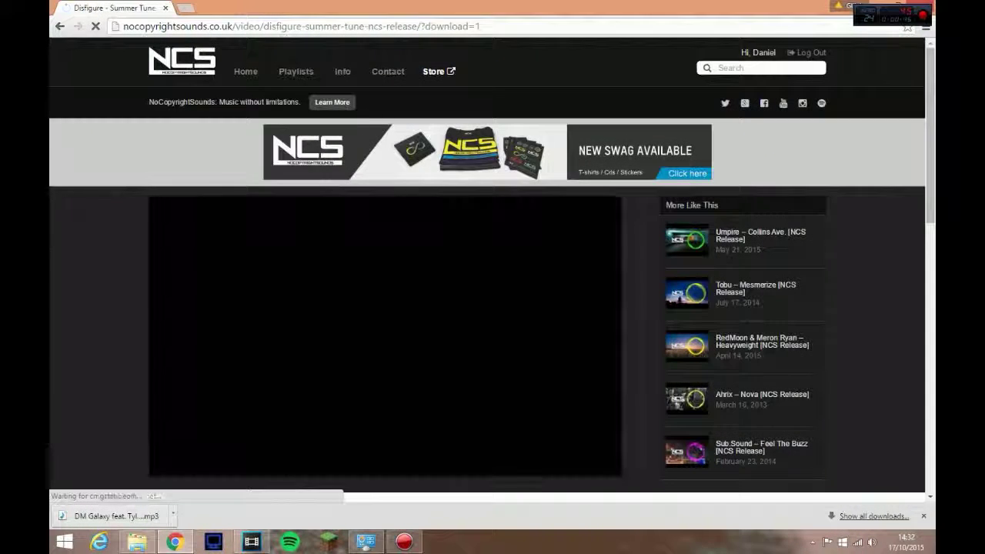
pyautogui.click(60, 26)
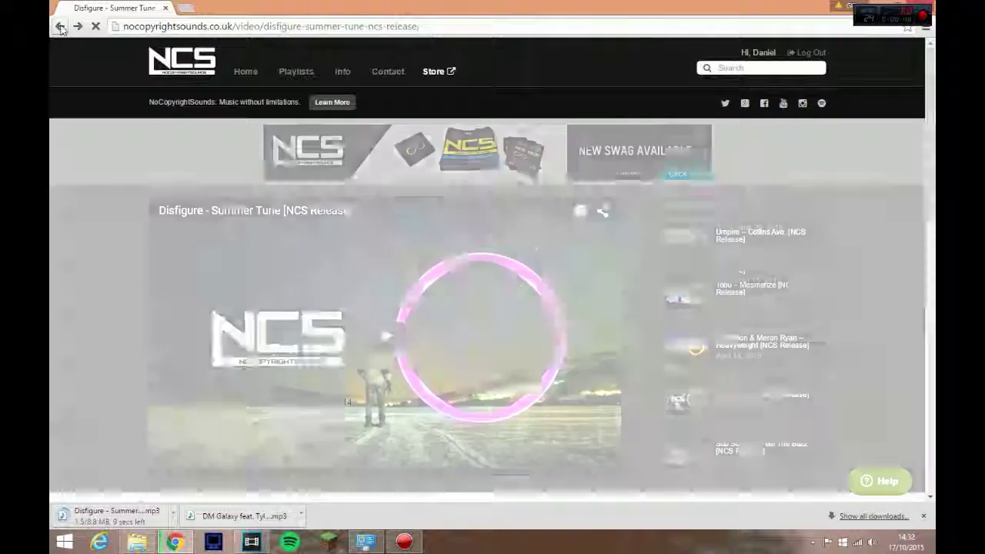
pyautogui.click(60, 26)
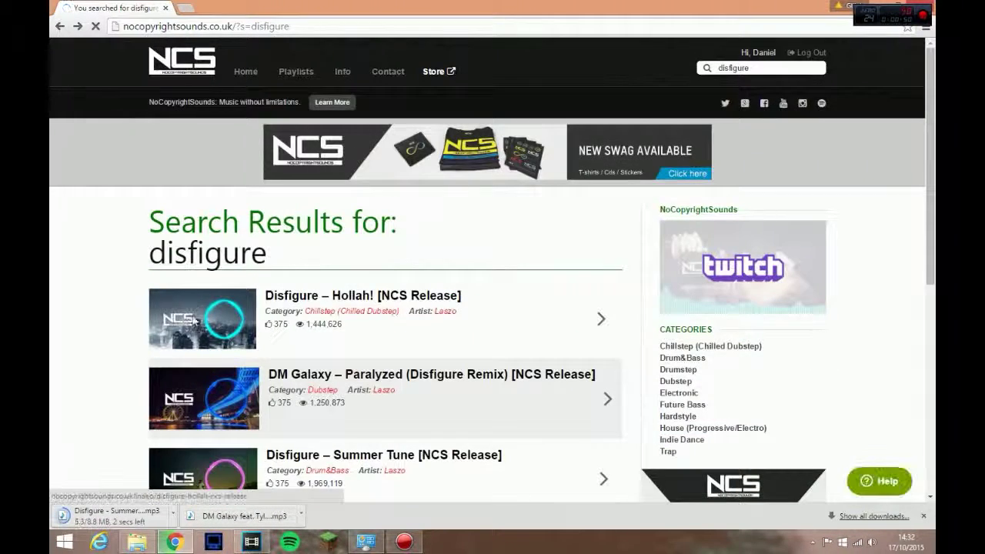
# Open Disfigure – Hollah! from the search results, preview it, and download the track.
pyautogui.click(192, 321)
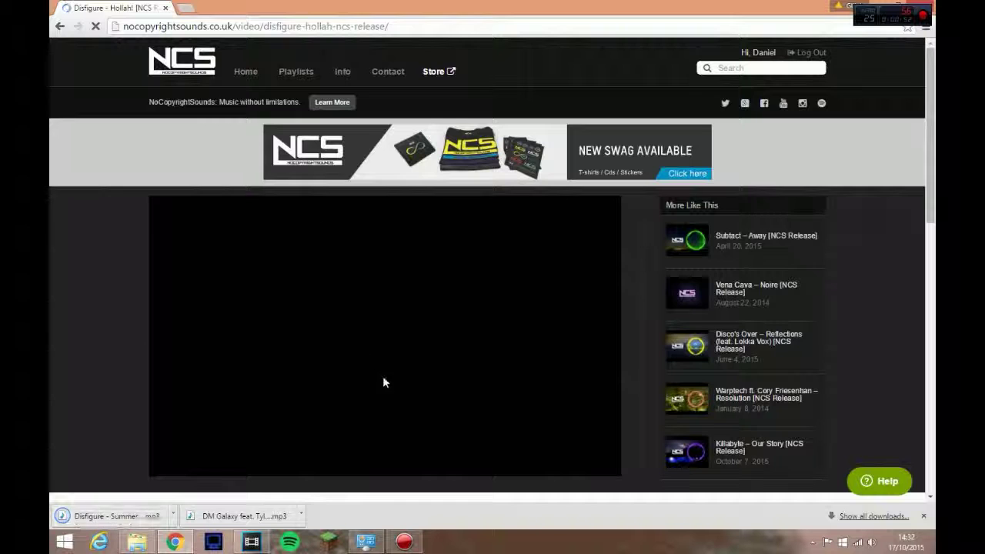
pyautogui.click(357, 350)
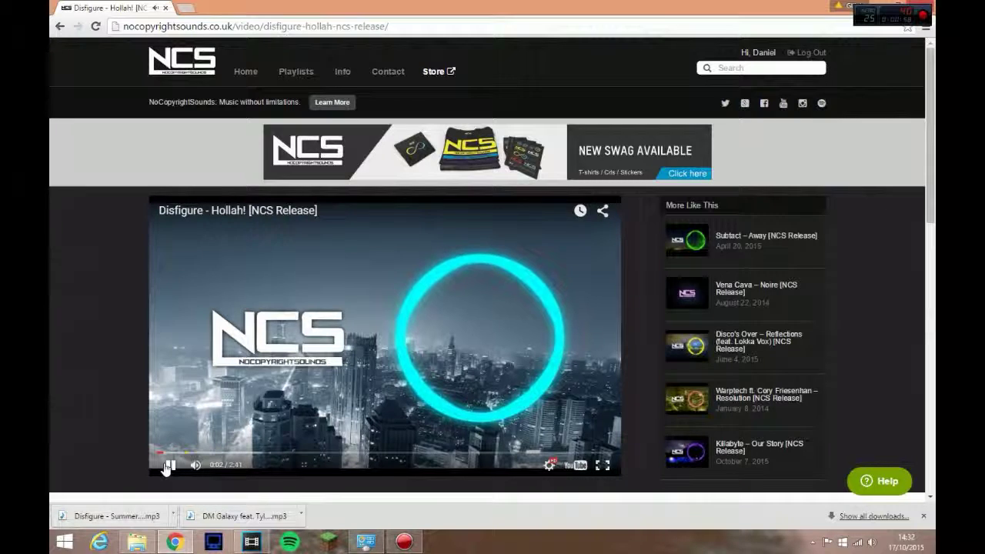
pyautogui.scroll(-3, 261, 418)
pyautogui.click(261, 418)
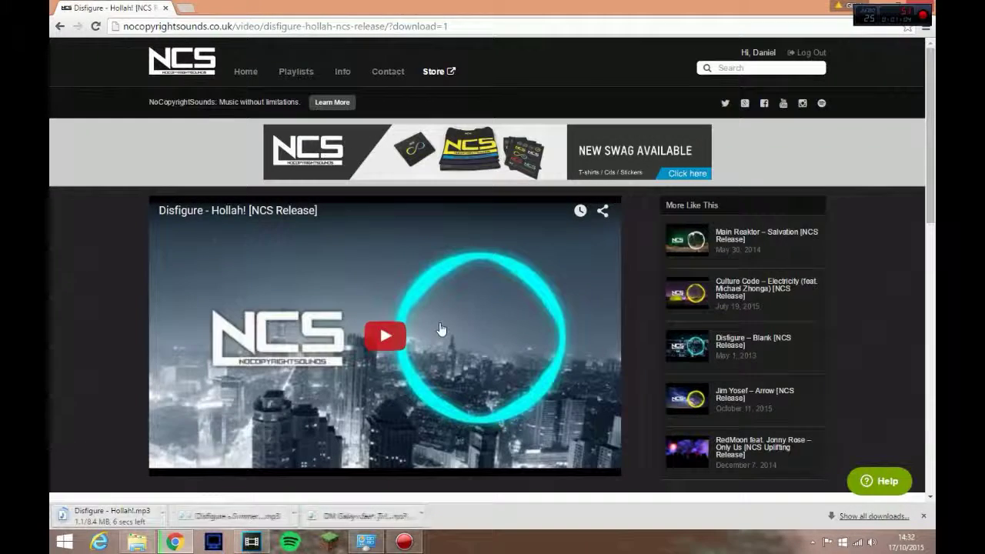
# Bring up Vegas Pro, return to Chrome's full downloads list, and show Disfigure - Hollah!.mp3 in its folder.
pyautogui.click(252, 542)
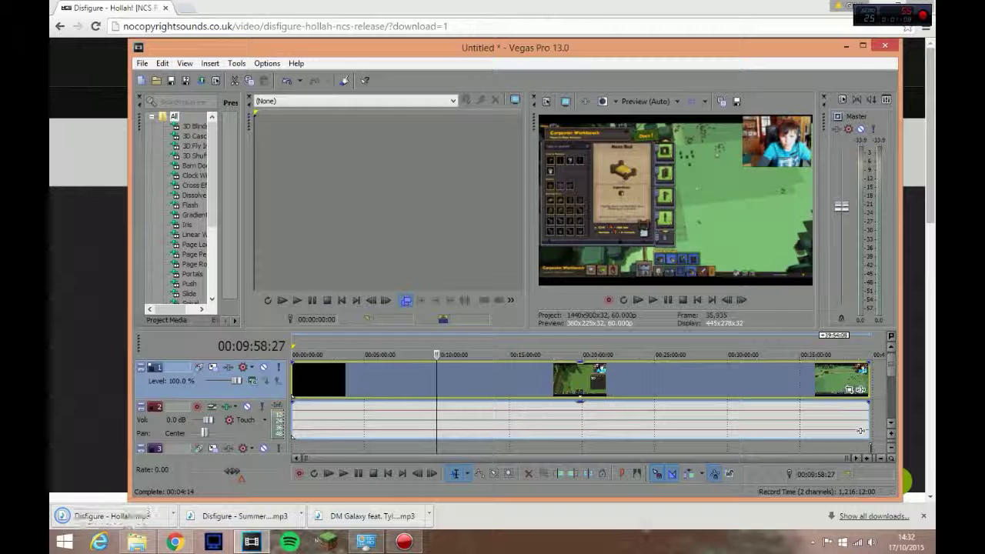
pyautogui.click(873, 516)
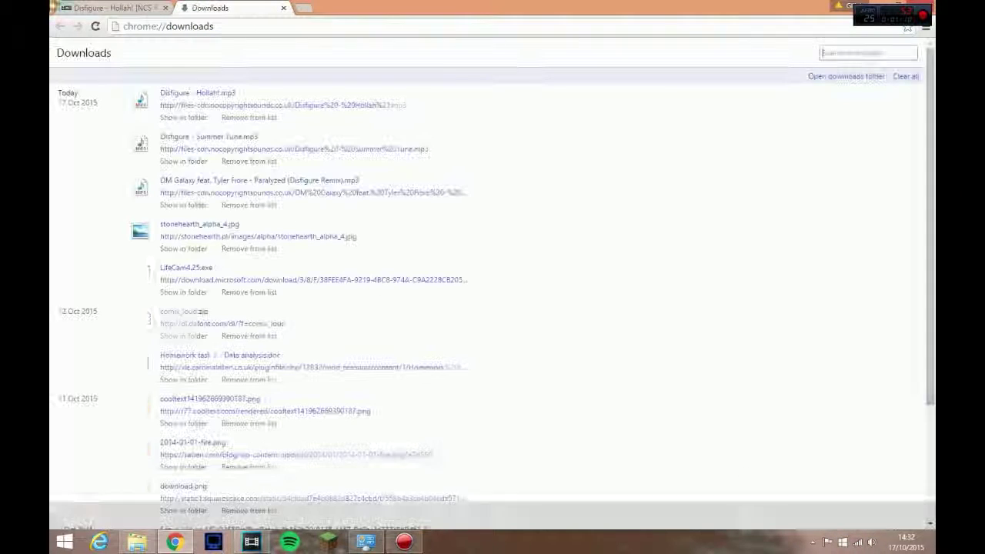
pyautogui.click(185, 118)
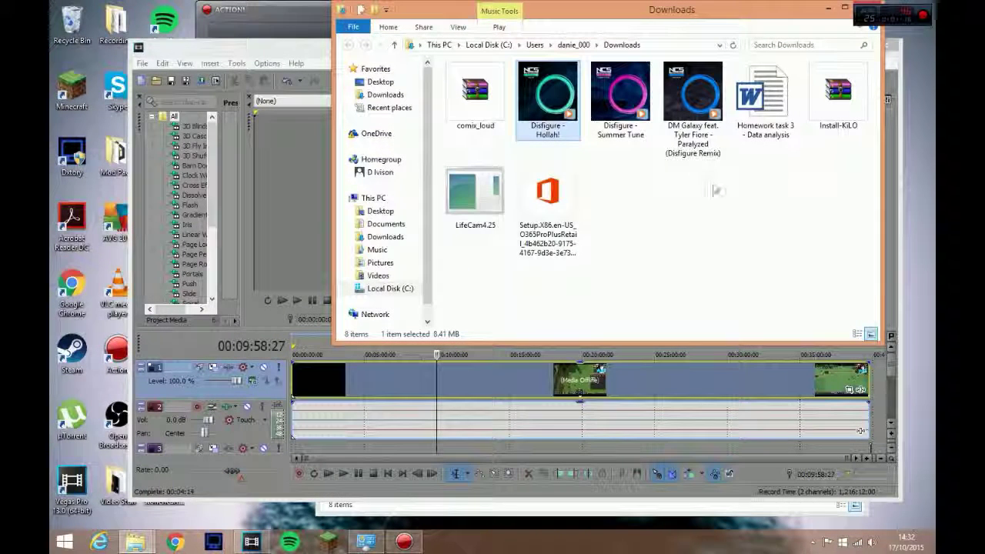
# Shift the Vegas Pro window aside and move the three downloaded NCS tracks from Downloads into the desktop's Video Stuff folder.
pyautogui.moveTo(224, 47); pyautogui.dragTo(344, 177)
pyautogui.moveTo(704, 177); pyautogui.dragTo(556, 112)
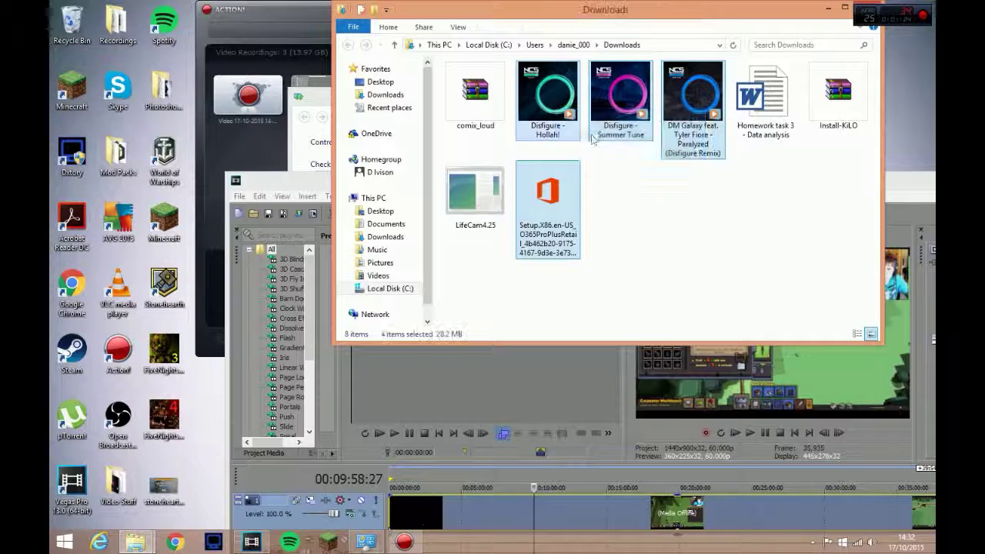
pyautogui.moveTo(534, 148); pyautogui.dragTo(119, 493)
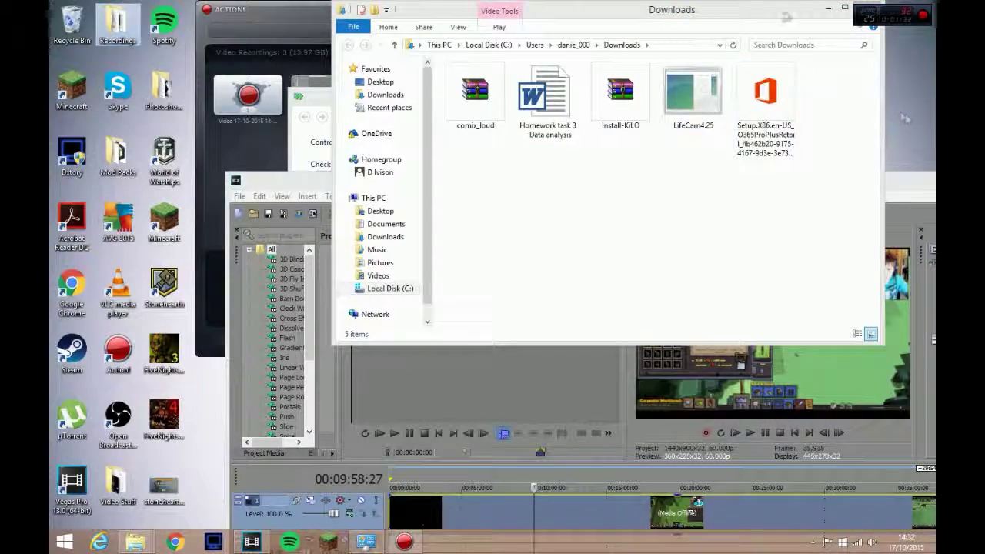
# Dismiss the Downloads folder window, switch to Vegas Pro, and maximize its window.
pyautogui.moveTo(784, 14); pyautogui.dragTo(619, 61)
pyautogui.click(703, 56)
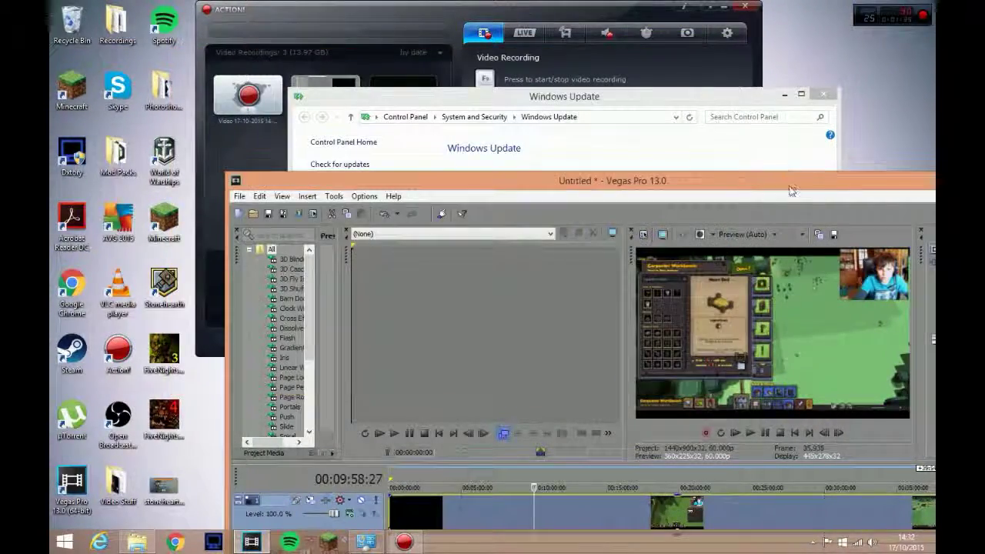
pyautogui.moveTo(792, 191); pyautogui.dragTo(762, 158)
pyautogui.doubleClick(762, 158)
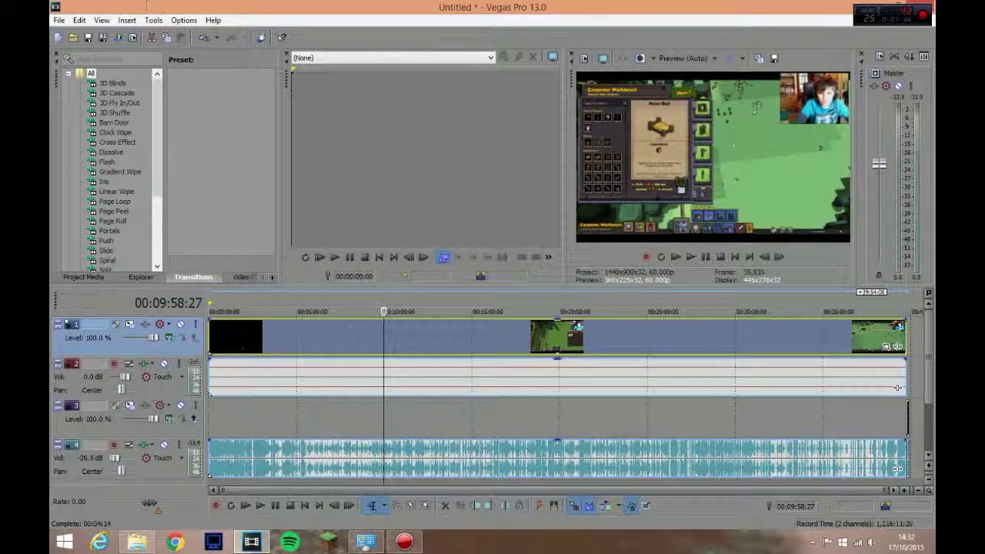
# Import the Disfigure remix of Paralyzed from Video Stuff and place it on a new audio track at the timeline's start.
pyautogui.click(74, 37)
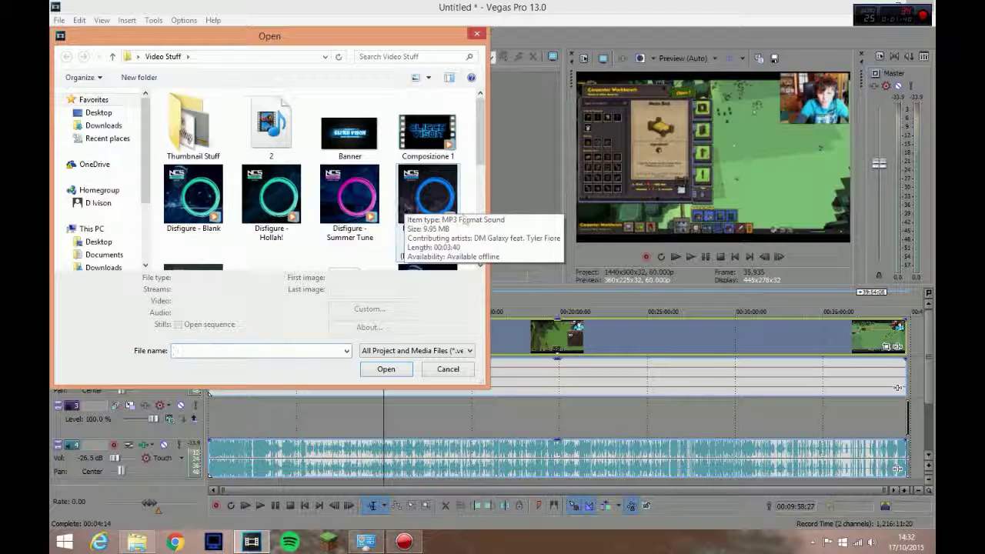
pyautogui.doubleClick(428, 206)
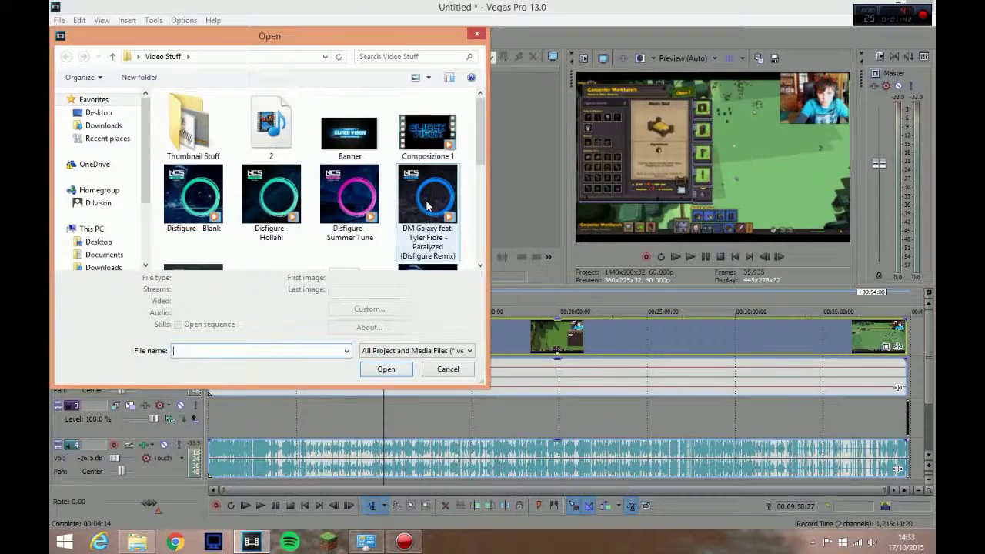
pyautogui.scroll(-1, 295, 464)
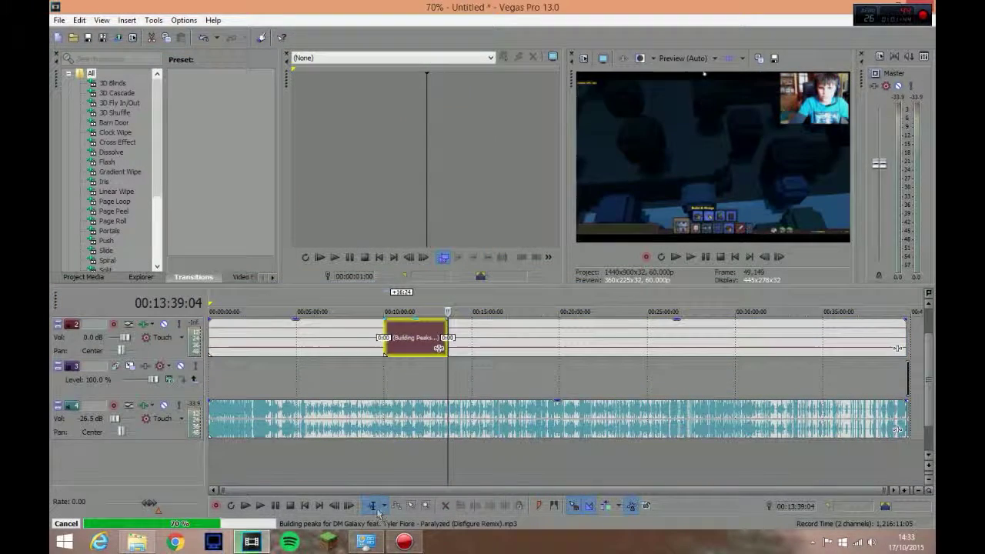
pyautogui.moveTo(240, 462); pyautogui.dragTo(240, 462)
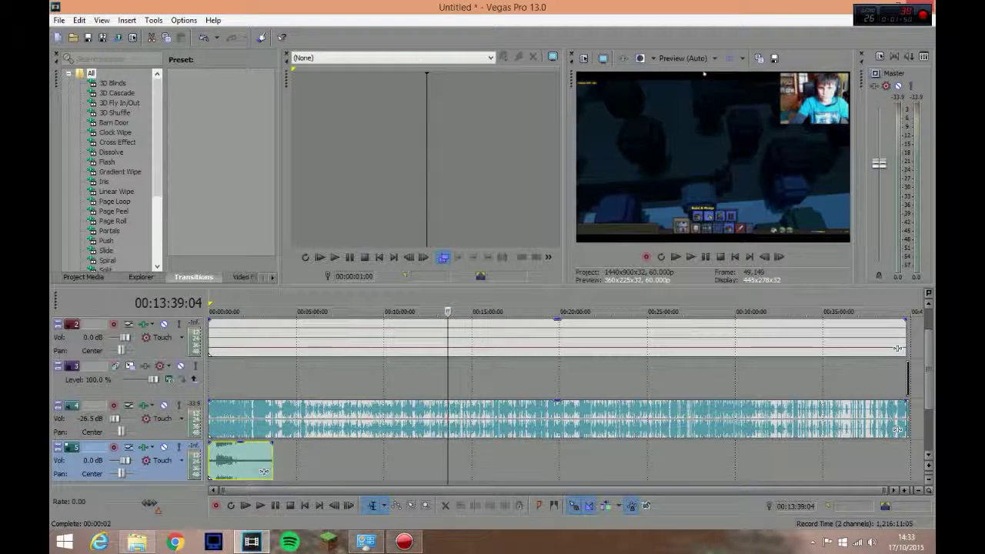
# Preview the opening, set the music track's volume to -26.5 dB, and extend the looping music clip to the gameplay's end.
pyautogui.hotkey('ctrl', 'Home')
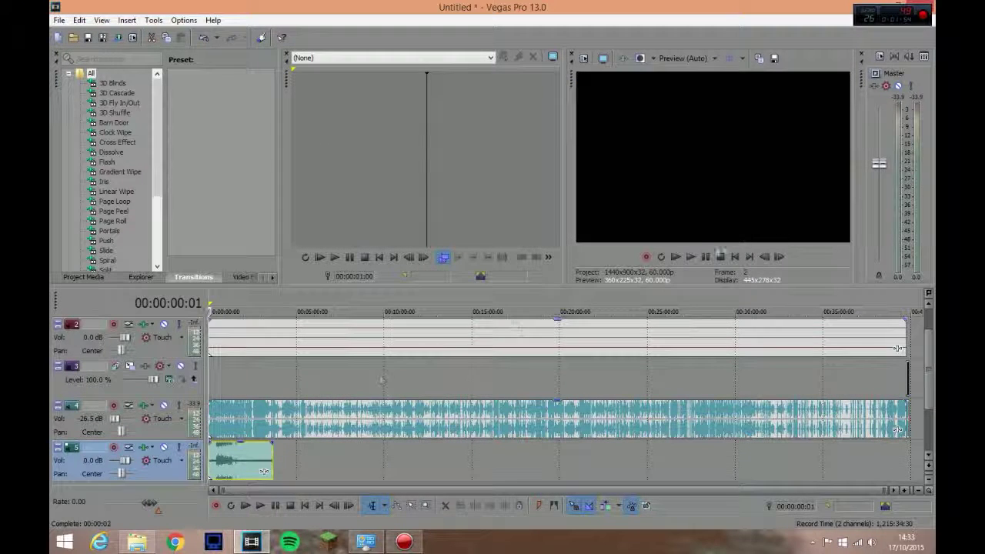
pyautogui.click(691, 258)
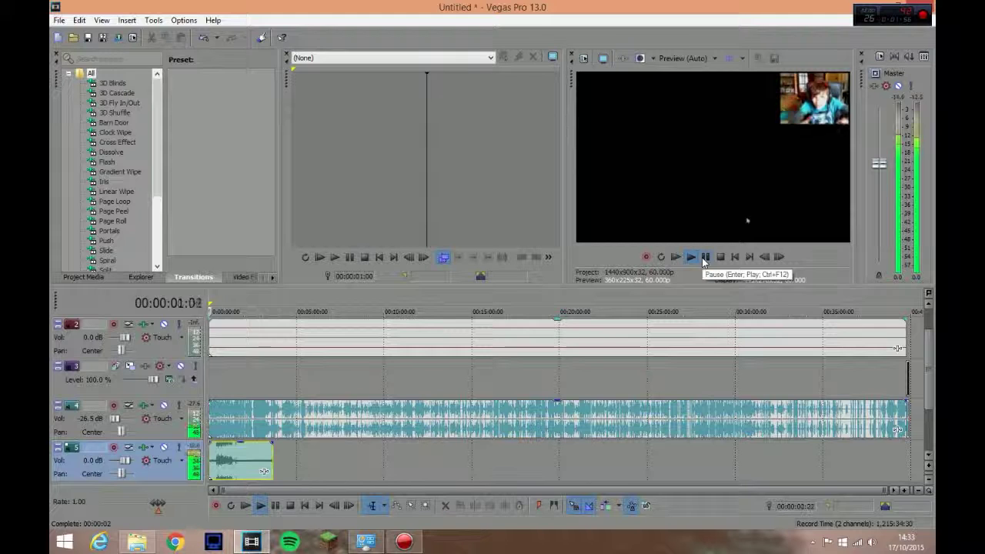
pyautogui.click(705, 258)
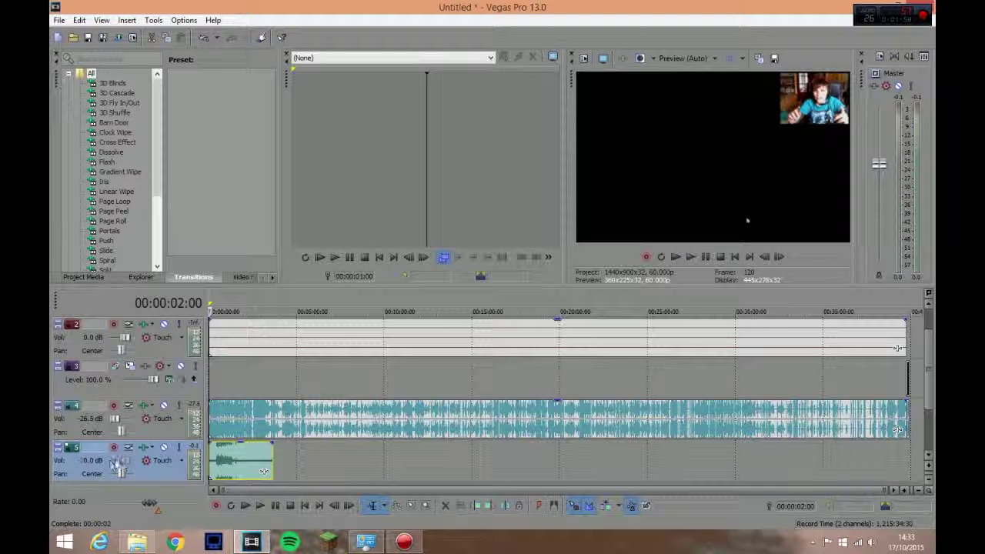
pyautogui.click(696, 259)
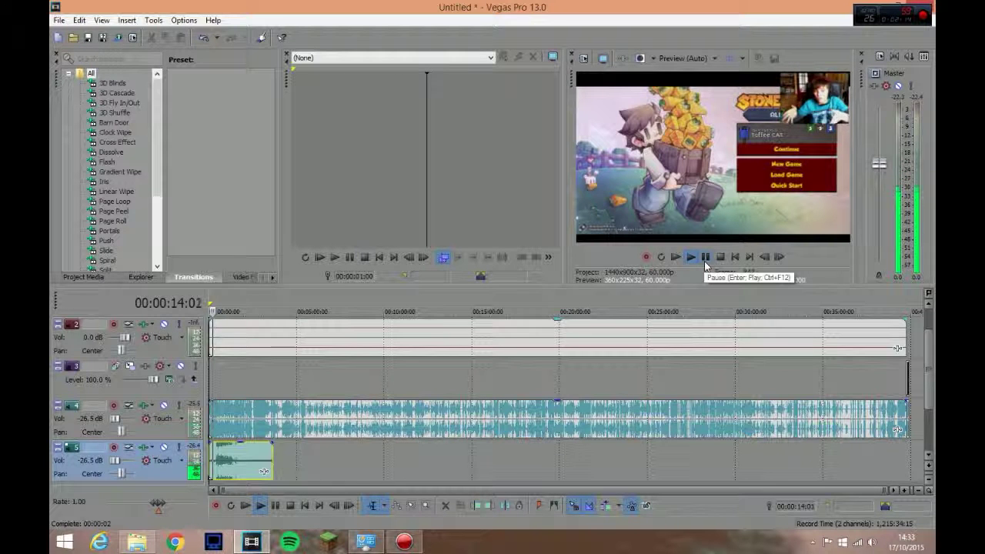
pyautogui.click(705, 260)
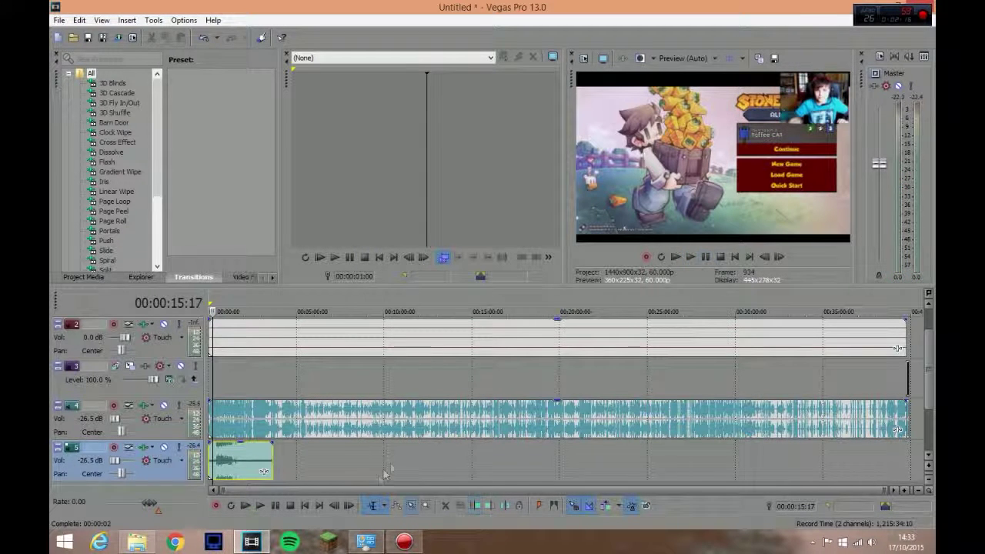
pyautogui.moveTo(268, 465); pyautogui.dragTo(820, 469)
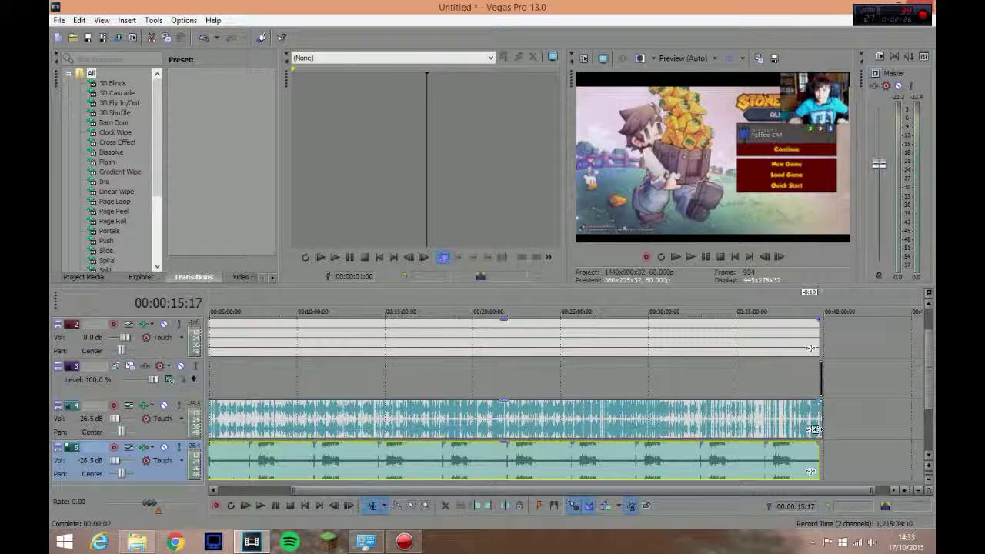
# Shift the gameplay and music clips to start at about 1:15, and move the short end clip to the timeline's start.
pyautogui.click(820, 386)
pyautogui.click(774, 348)
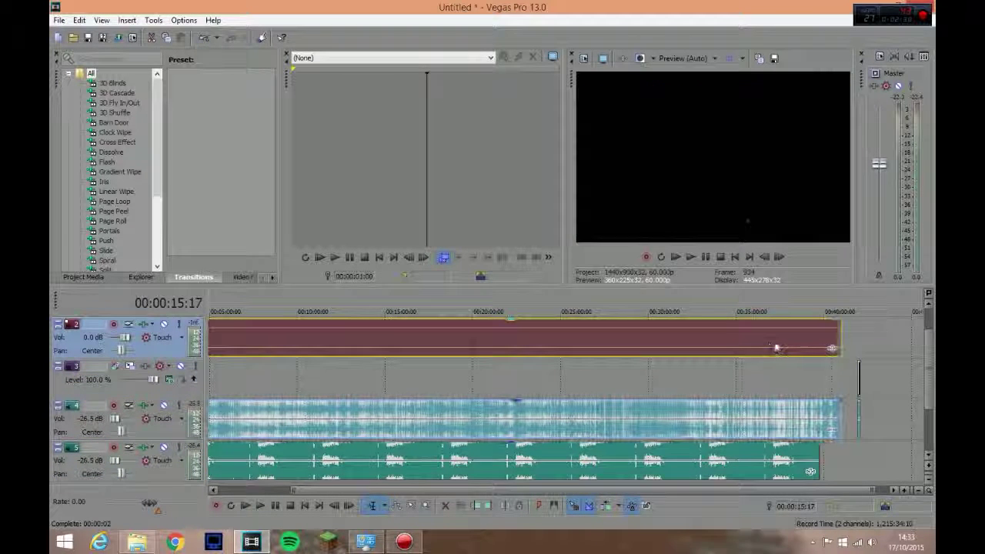
pyautogui.click(753, 467)
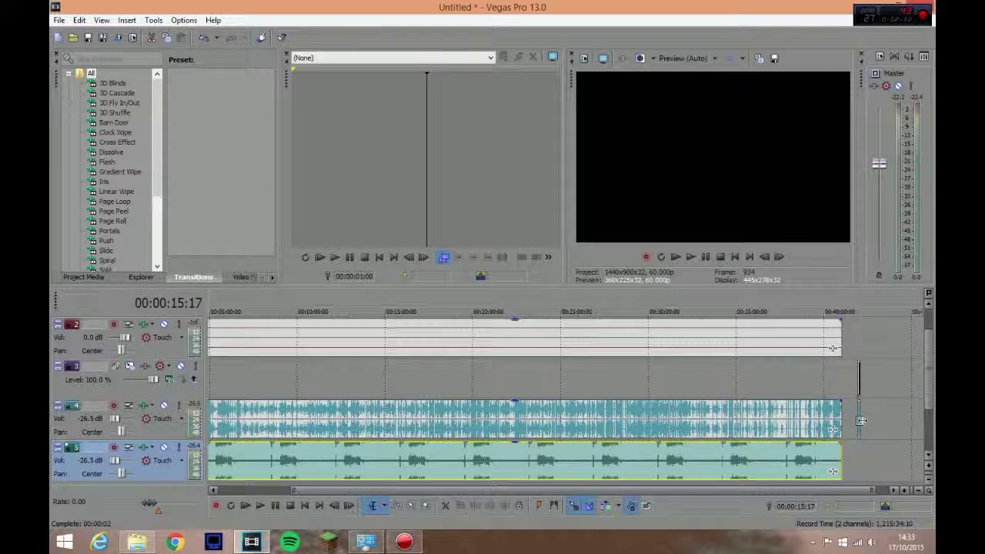
pyautogui.click(135, 422)
pyautogui.hscroll(-5, 136, 422)
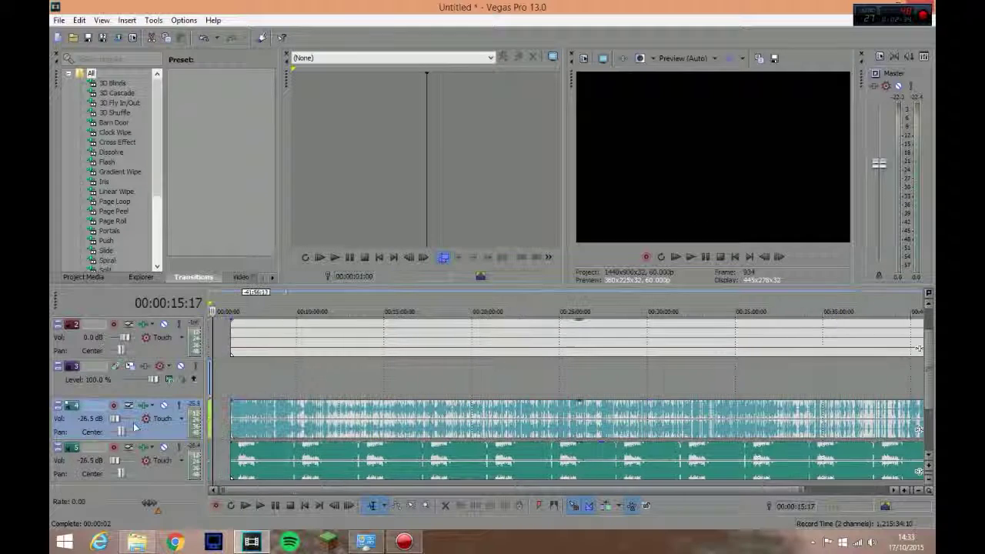
pyautogui.click(236, 387)
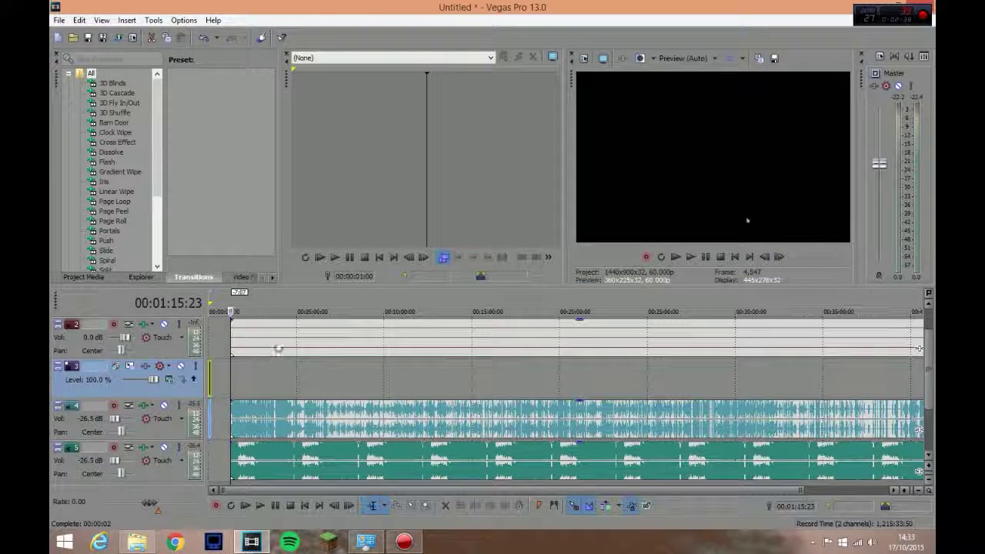
# Play the mix from about 18:15 and lower the music track's volume to -46.0 dB.
pyautogui.click(415, 393)
pyautogui.click(528, 351)
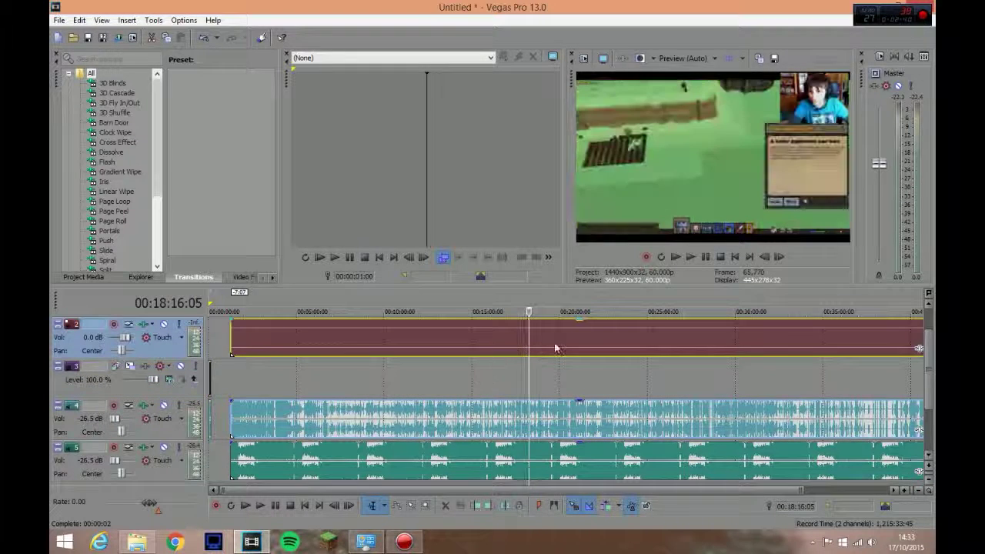
pyautogui.click(515, 349)
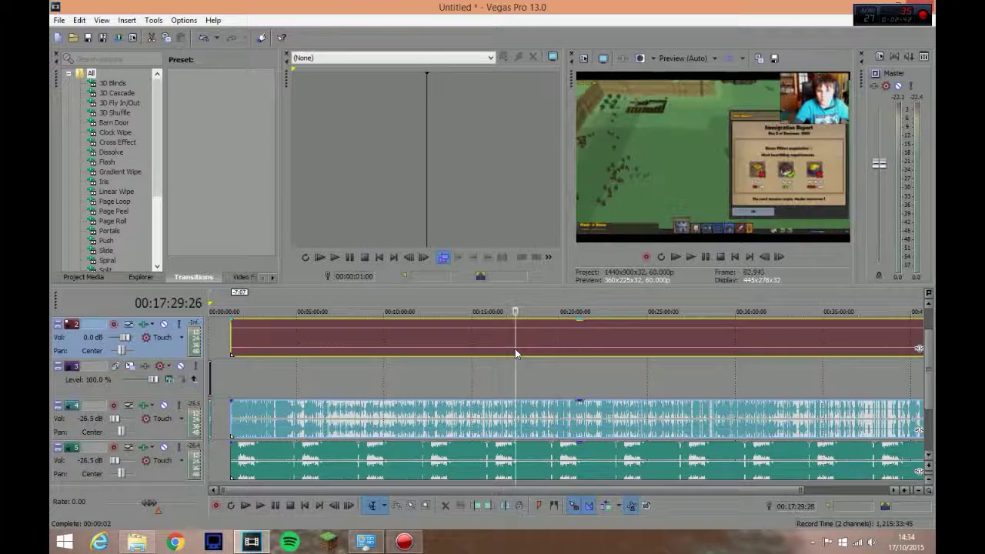
pyautogui.click(528, 341)
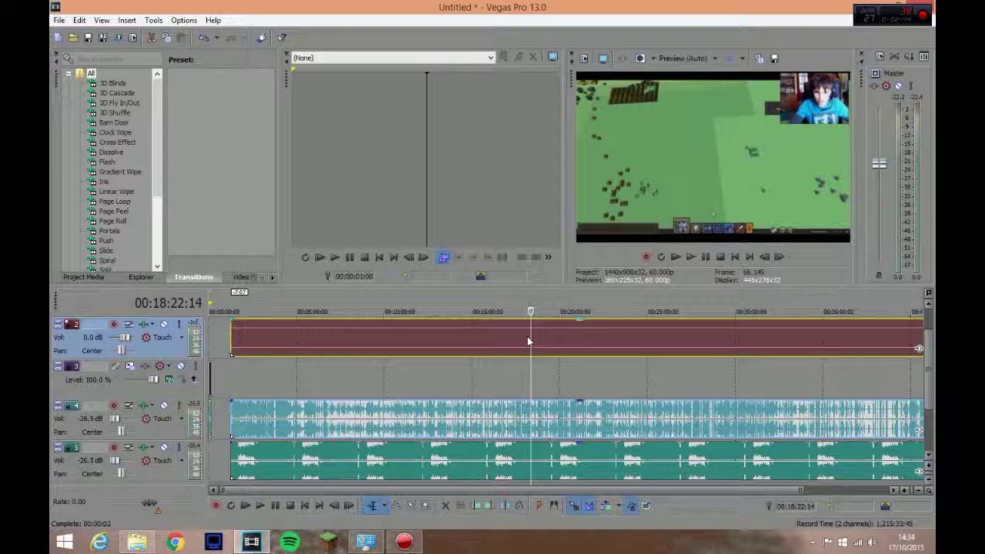
pyautogui.click(691, 258)
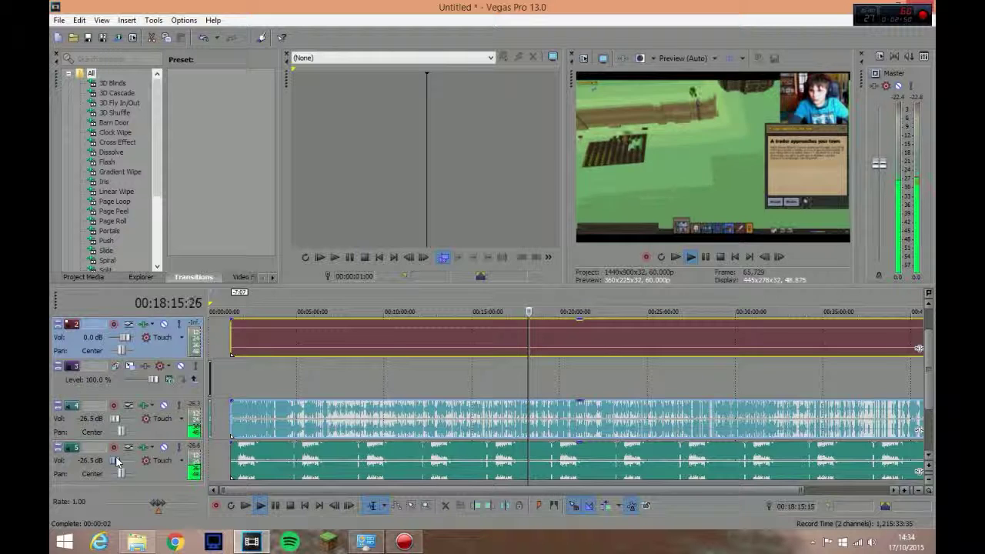
pyautogui.moveTo(118, 460); pyautogui.dragTo(114, 460)
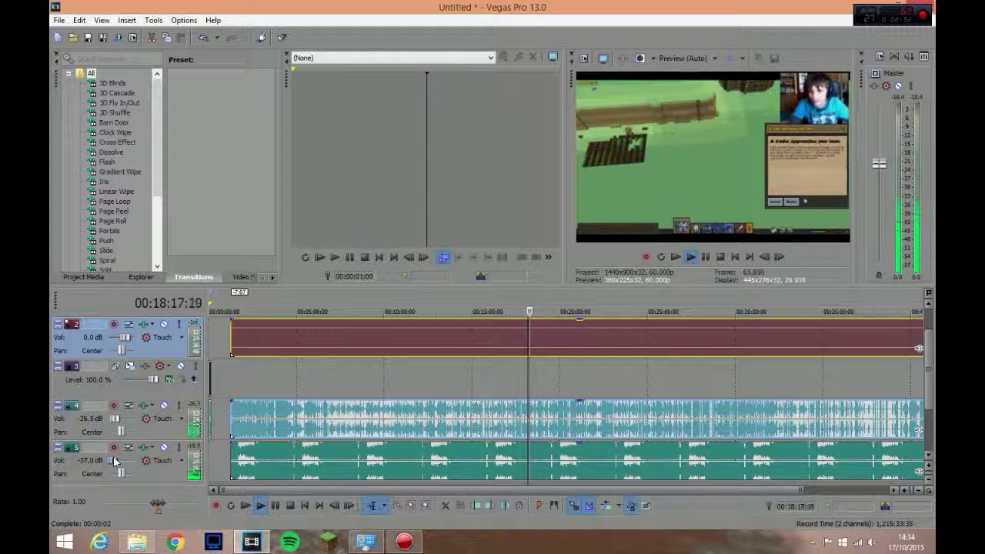
pyautogui.moveTo(114, 460); pyautogui.dragTo(113, 460)
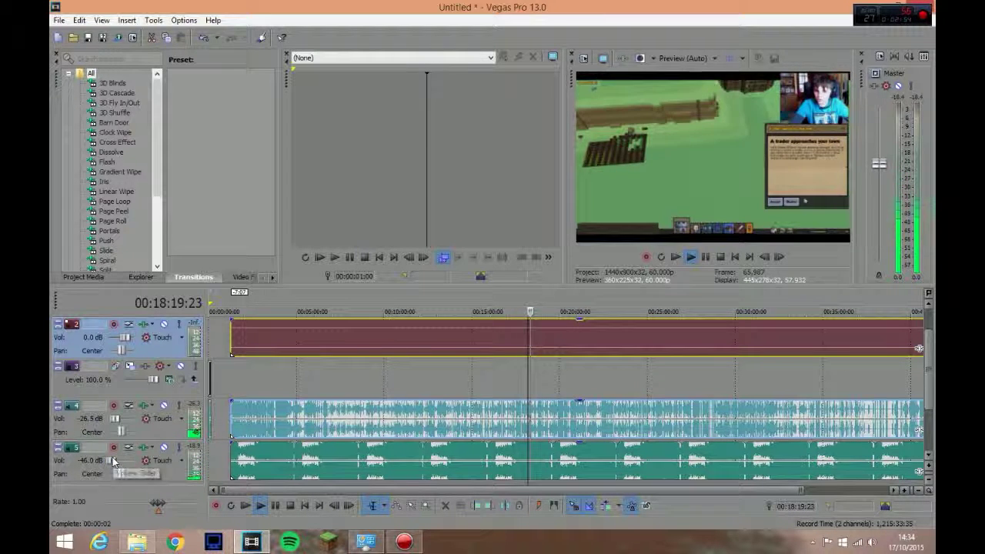
# Delete the looped music clip and import another music file from Video Stuff onto the same track.
pyautogui.rightClick(285, 469)
pyautogui.click(308, 221)
pyautogui.press('Return')
pyautogui.click(74, 37)
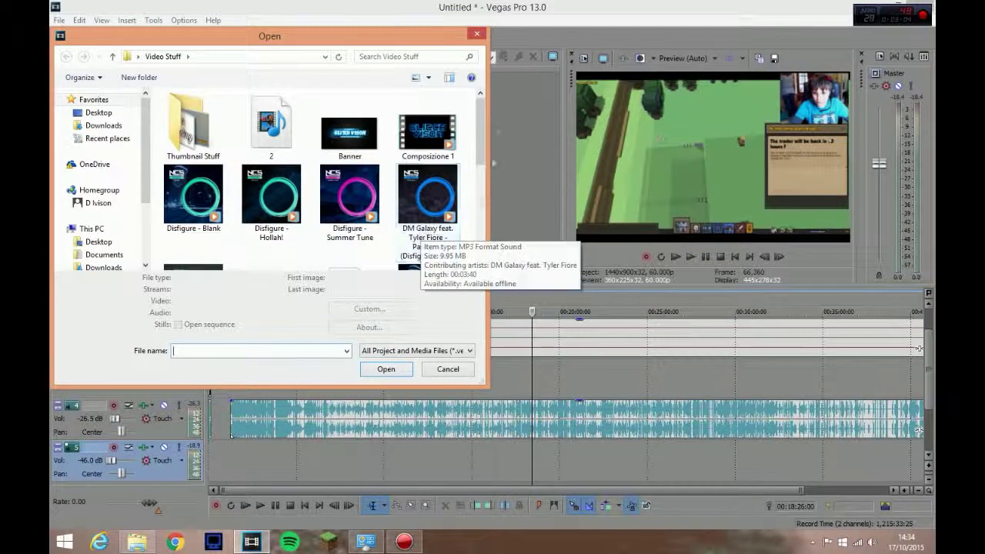
pyautogui.moveTo(478, 137); pyautogui.dragTo(484, 185)
pyautogui.doubleClick(271, 127)
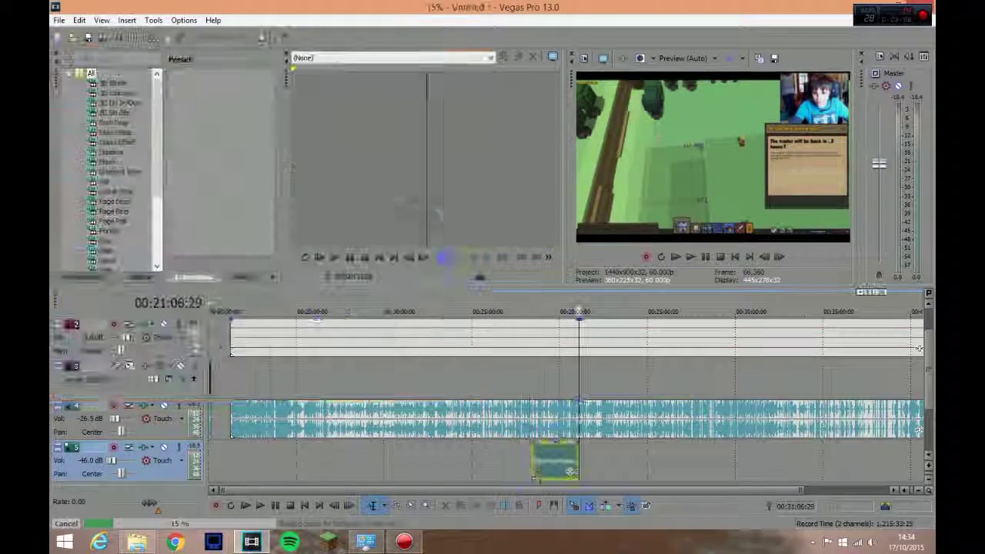
pyautogui.click(557, 461)
# Preview the new music clip and extend its looping in both directions to span the whole gameplay recording.
pyautogui.click(692, 256)
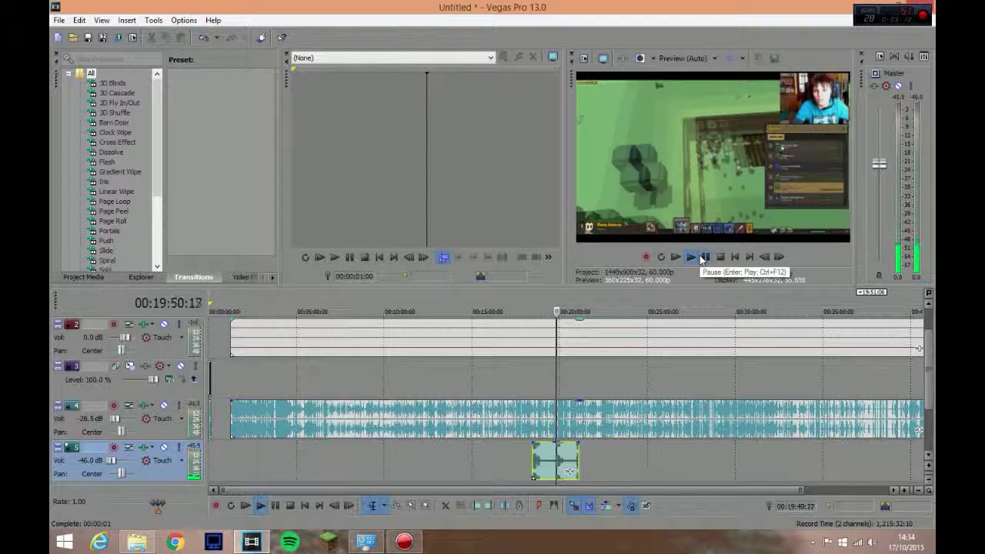
pyautogui.click(702, 256)
pyautogui.moveTo(556, 462); pyautogui.dragTo(808, 431)
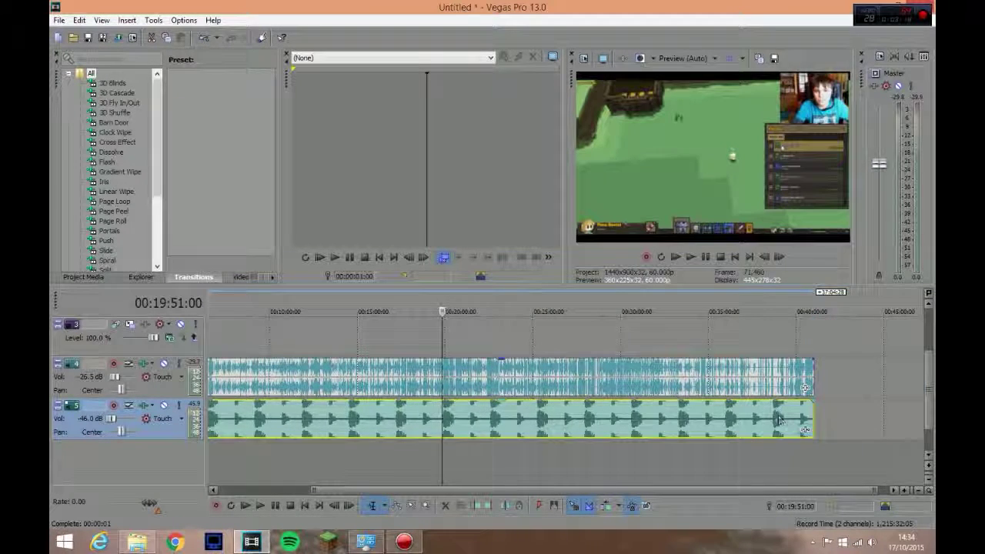
pyautogui.scroll(-1, 808, 431)
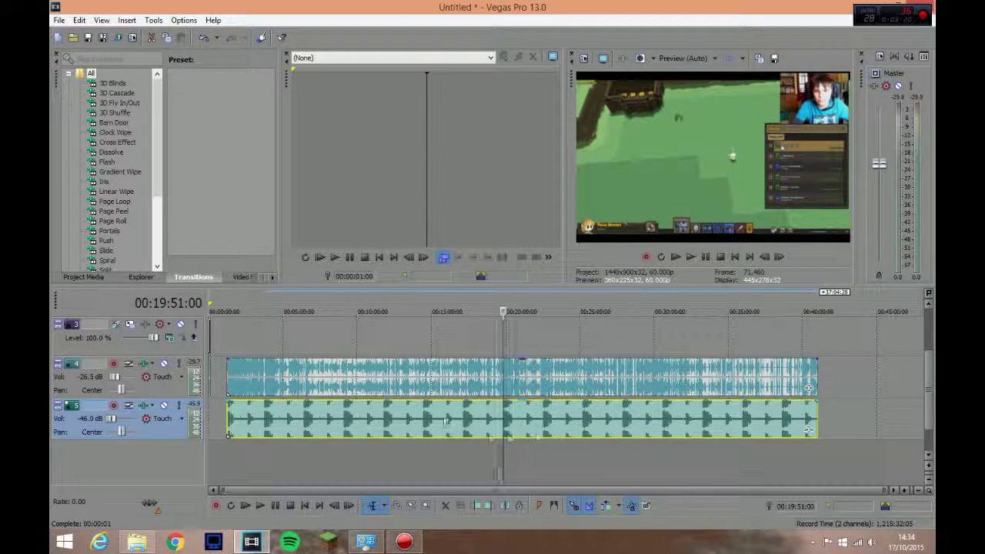
# Play the mix from about 13:15, setting the music track to -37.0 dB and the gameplay audio track to -29.1 dB.
pyautogui.click(404, 332)
pyautogui.press('space')
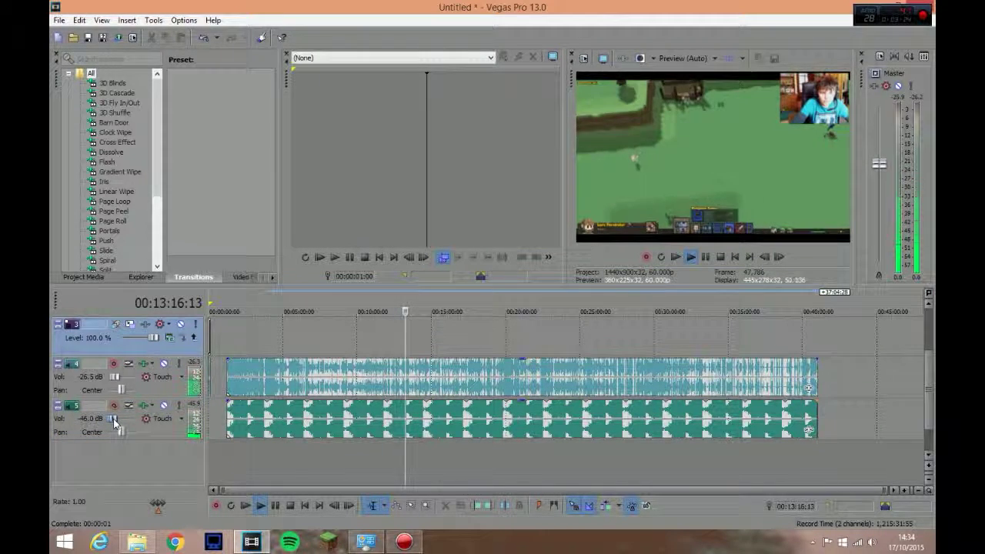
pyautogui.scroll(2, 846, 339)
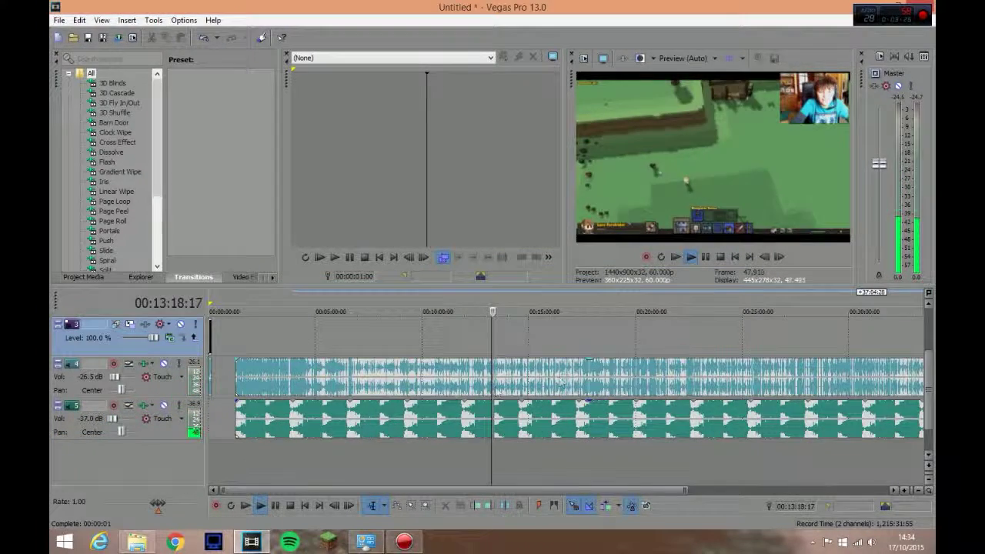
pyautogui.scroll(2, 923, 338)
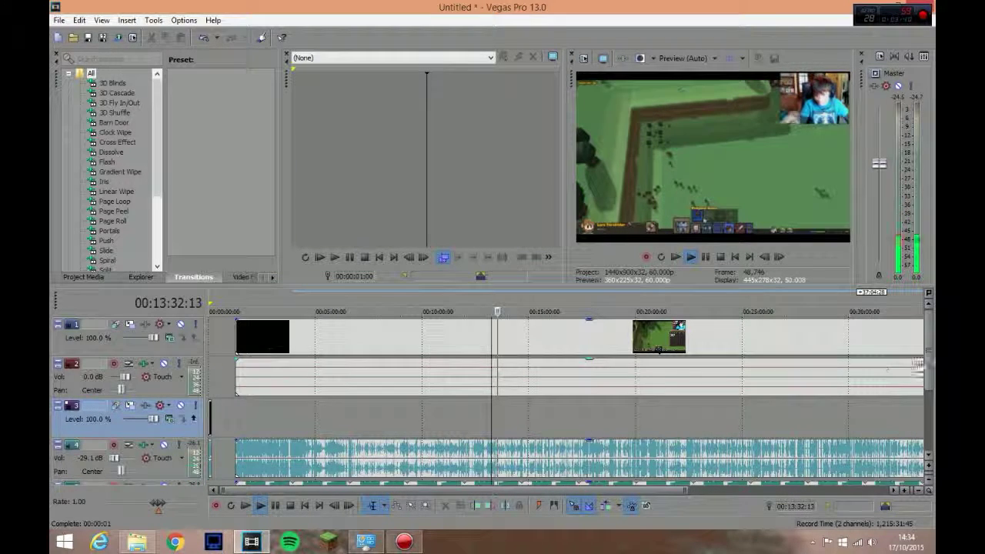
pyautogui.click(705, 258)
# Move the gameplay clips back to follow the short opening clip, and align the looped music clip with them.
pyautogui.moveTo(299, 376); pyautogui.dragTo(276, 367)
pyautogui.scroll(-3, 388, 408)
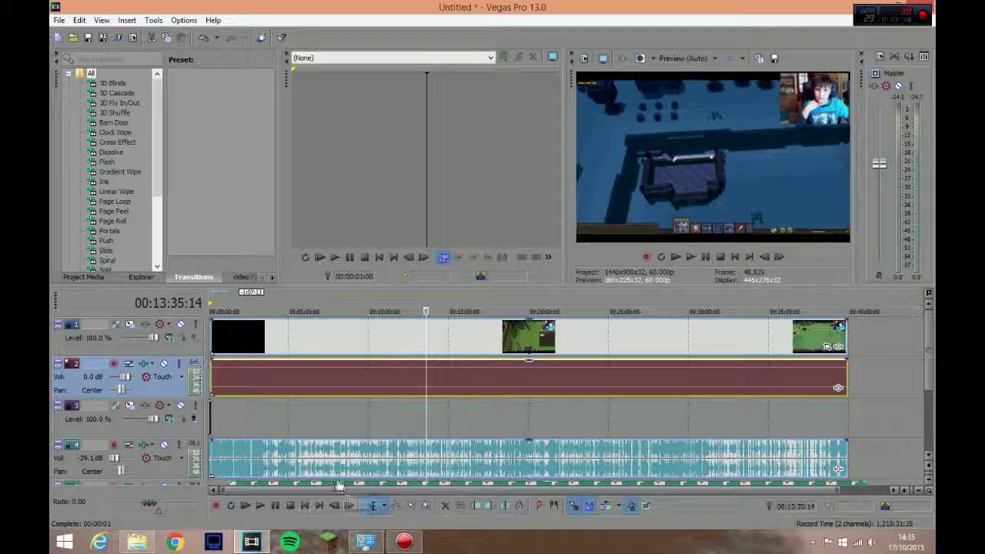
pyautogui.scroll(-1, 926, 396)
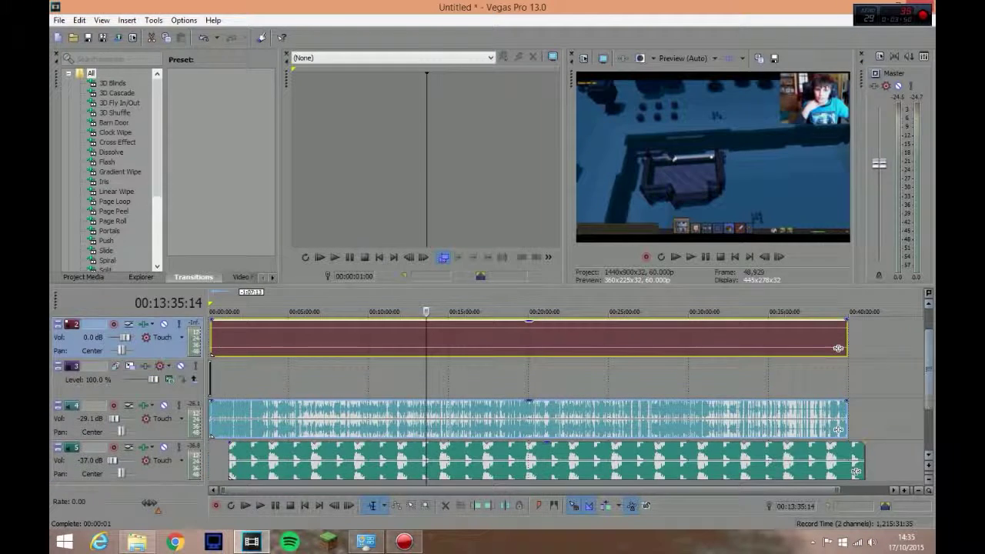
pyautogui.click(746, 462)
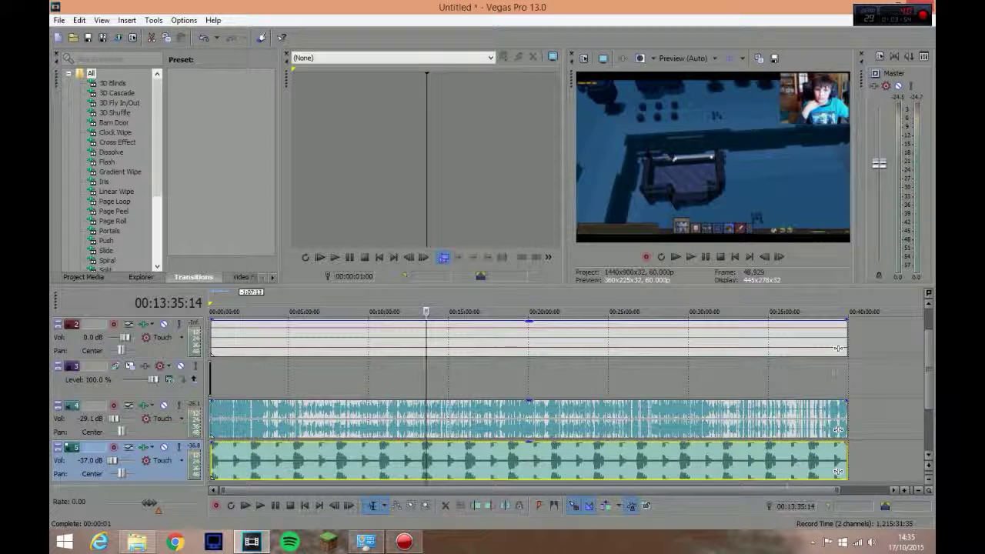
pyautogui.scroll(-1, 563, 387)
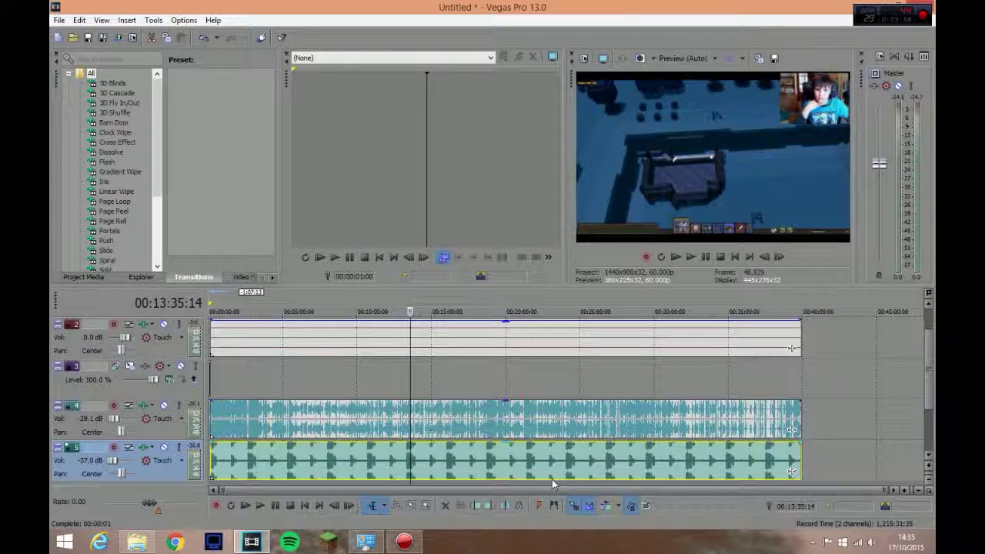
# Start rendering the project to Untitled.wmv with the 6 Mbps HD 720-30p Video template, overwriting the existing file, and cancel the render.
pyautogui.click(59, 20)
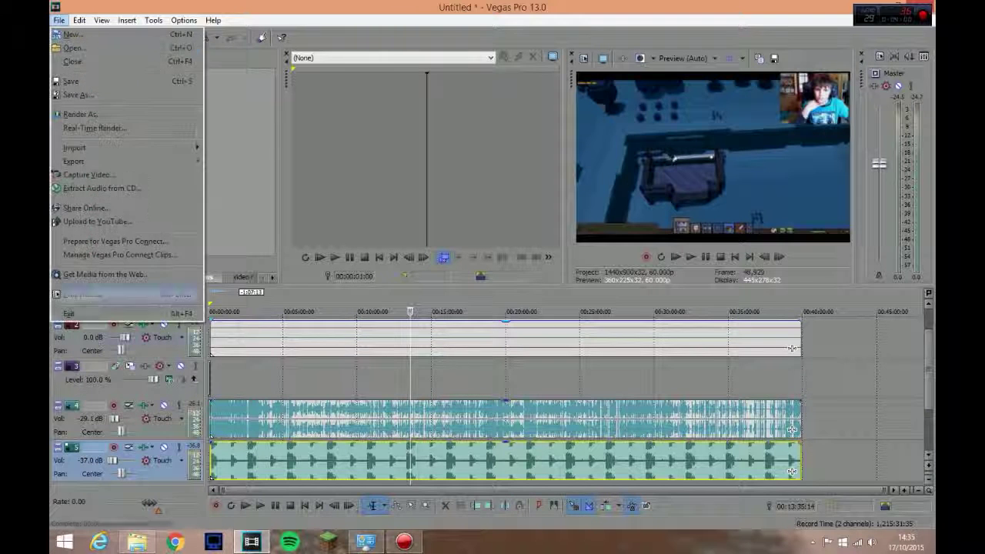
pyautogui.click(77, 113)
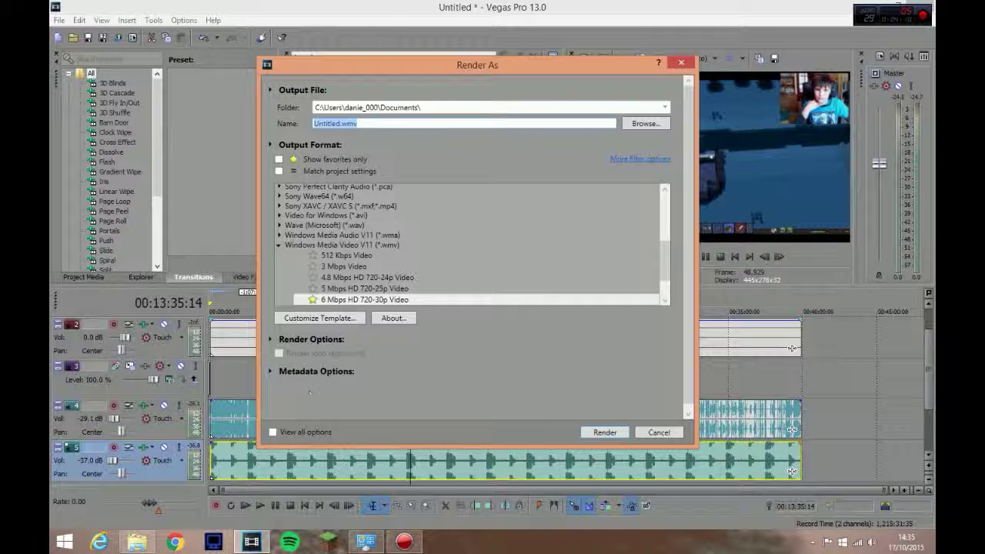
pyautogui.click(378, 302)
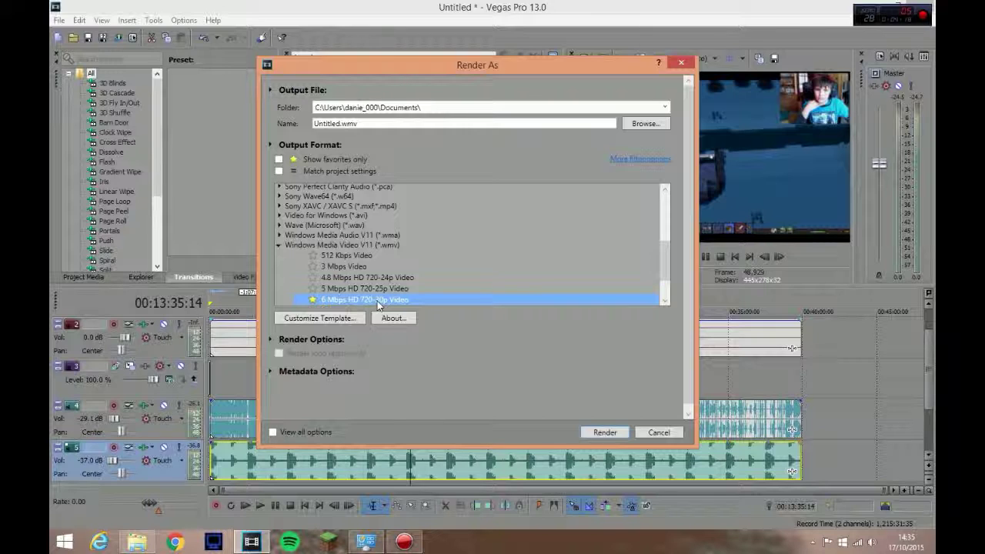
pyautogui.click(587, 433)
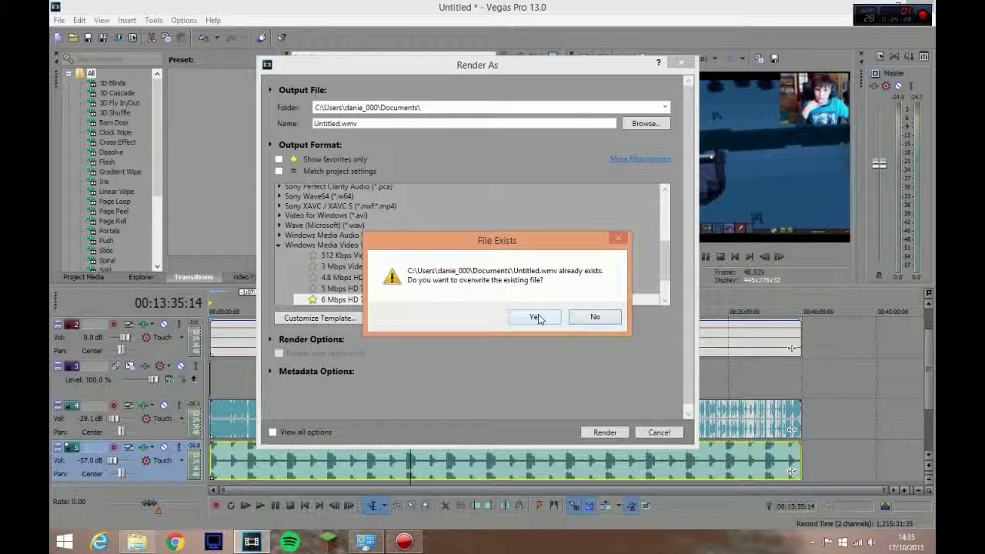
pyautogui.click(535, 317)
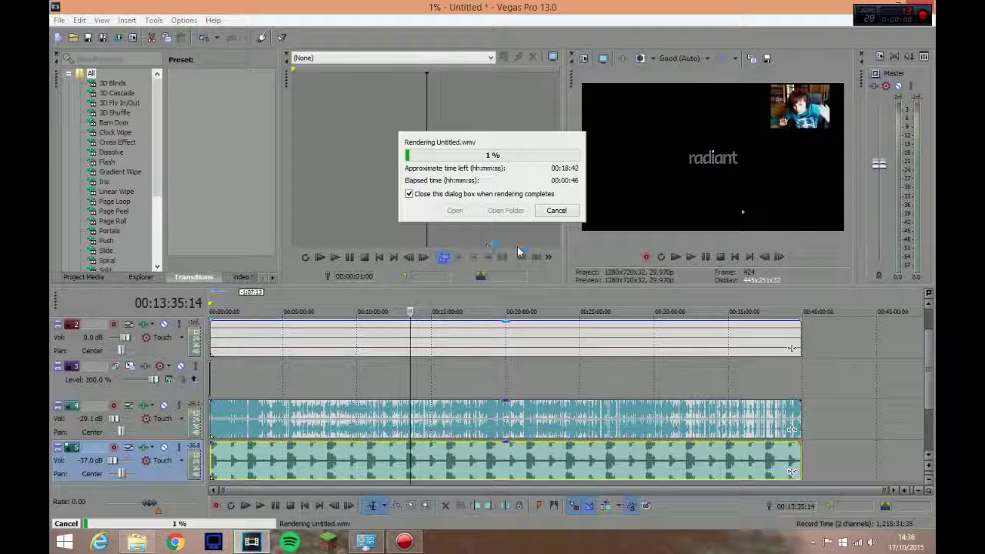
pyautogui.click(555, 212)
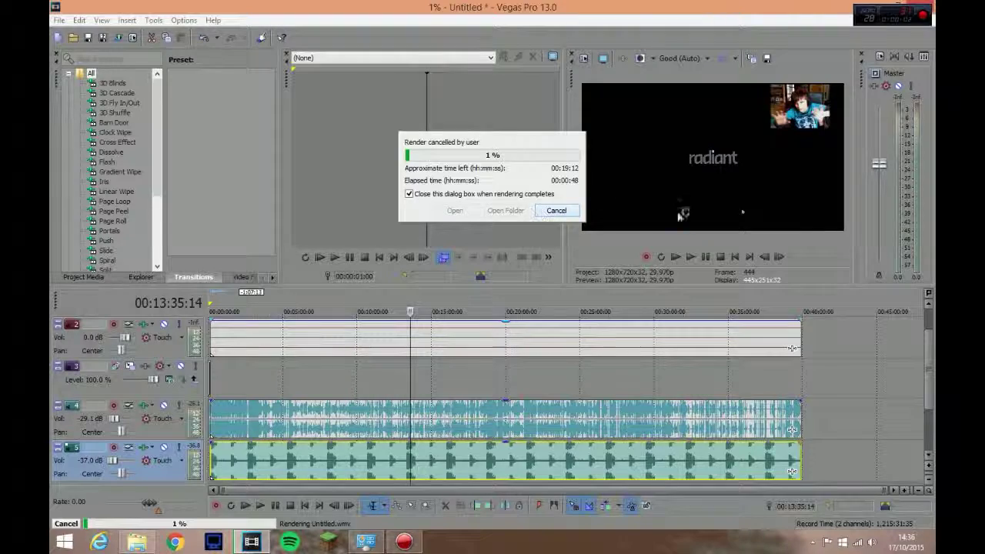
# Add the default Cross Effect transition to the end of the gameplay video clip and close its effect settings.
pyautogui.scroll(3, 856, 429)
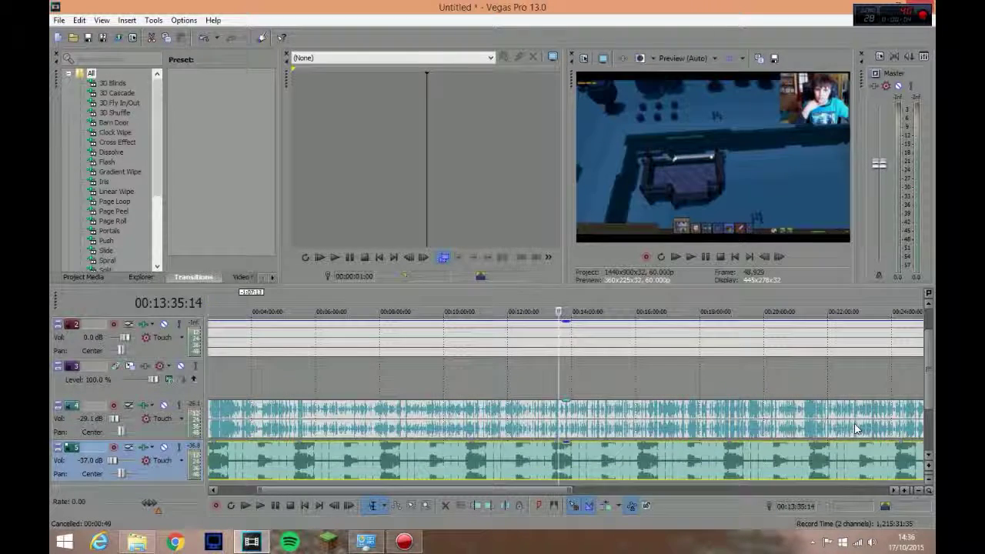
pyautogui.scroll(-4, 857, 428)
pyautogui.scroll(2, 508, 400)
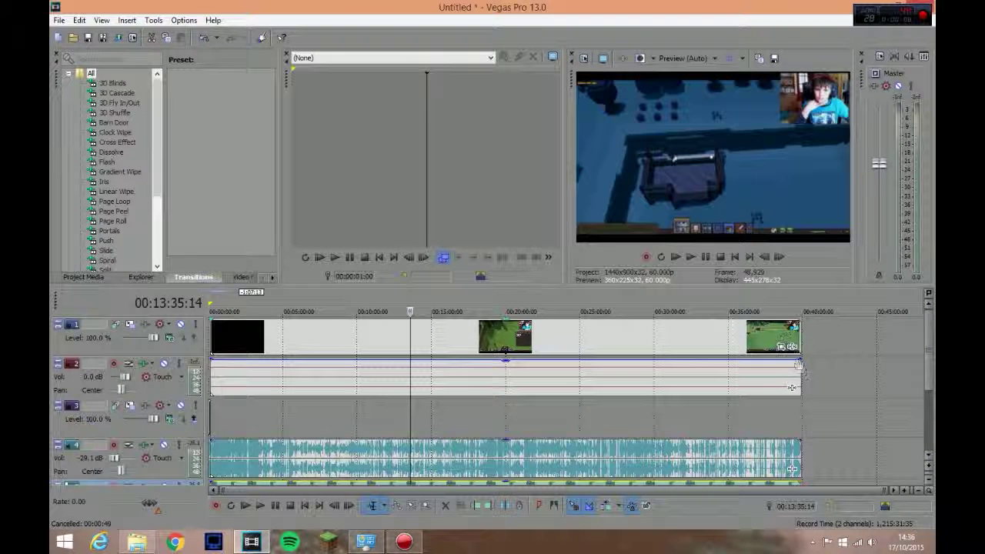
pyautogui.click(117, 142)
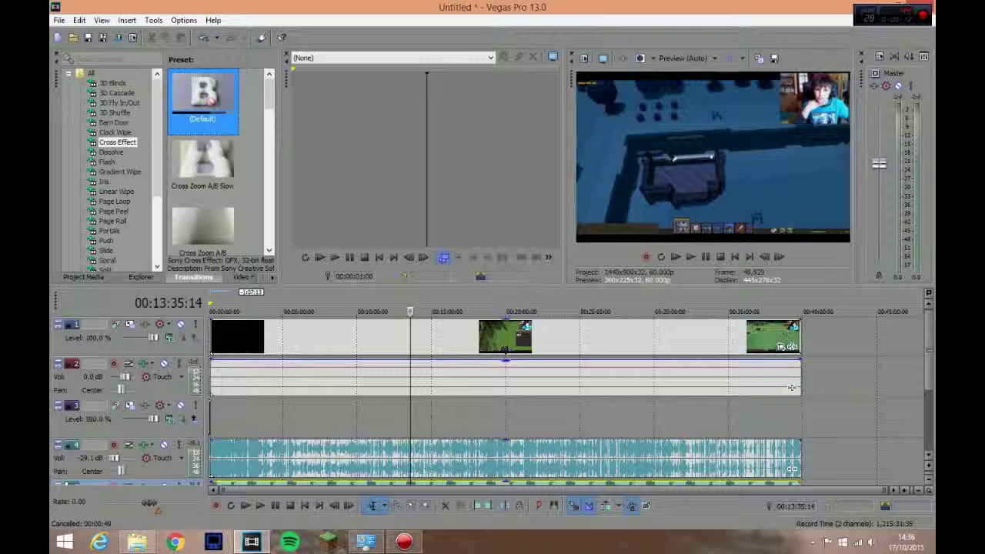
pyautogui.moveTo(801, 335); pyautogui.dragTo(801, 342)
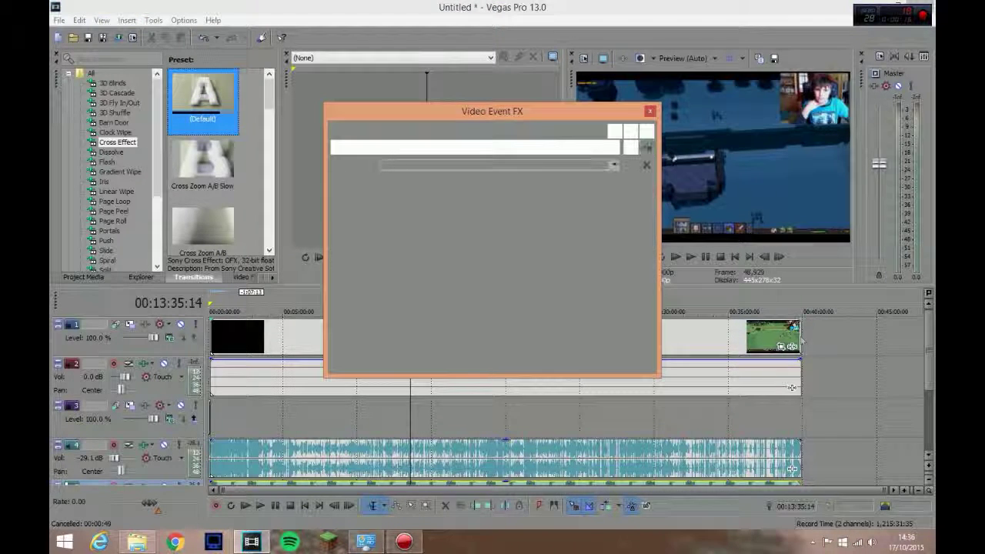
pyautogui.click(647, 115)
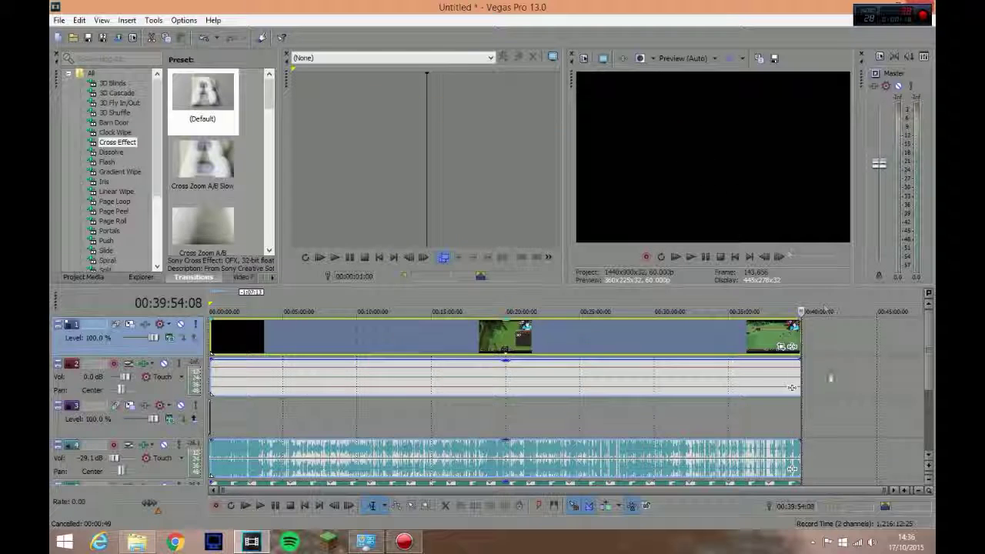
# Play back the end of the gameplay clip, including from about 39:46, to check the Cross Effect transition.
pyautogui.scroll(10, 755, 406)
pyautogui.scroll(8, 755, 406)
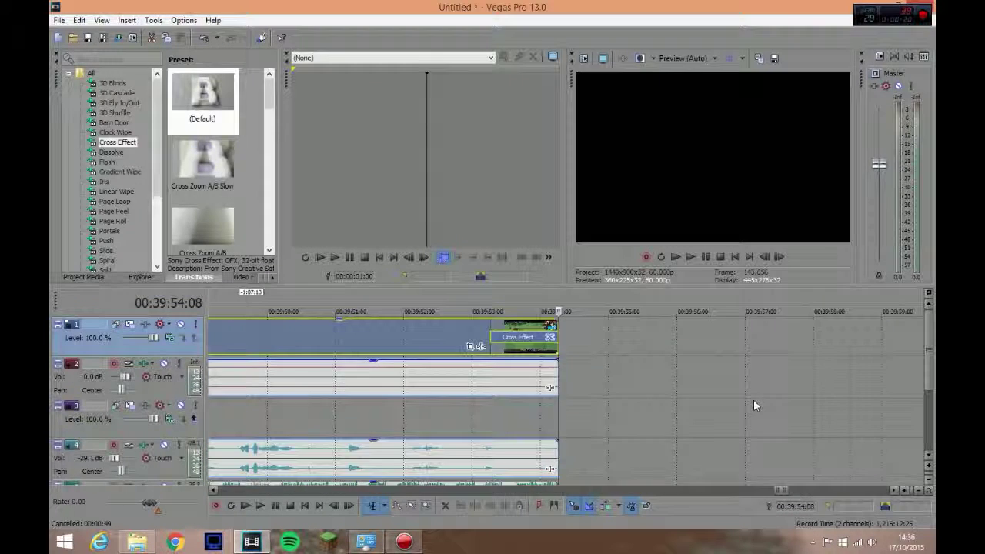
pyautogui.click(244, 311)
pyautogui.click(690, 257)
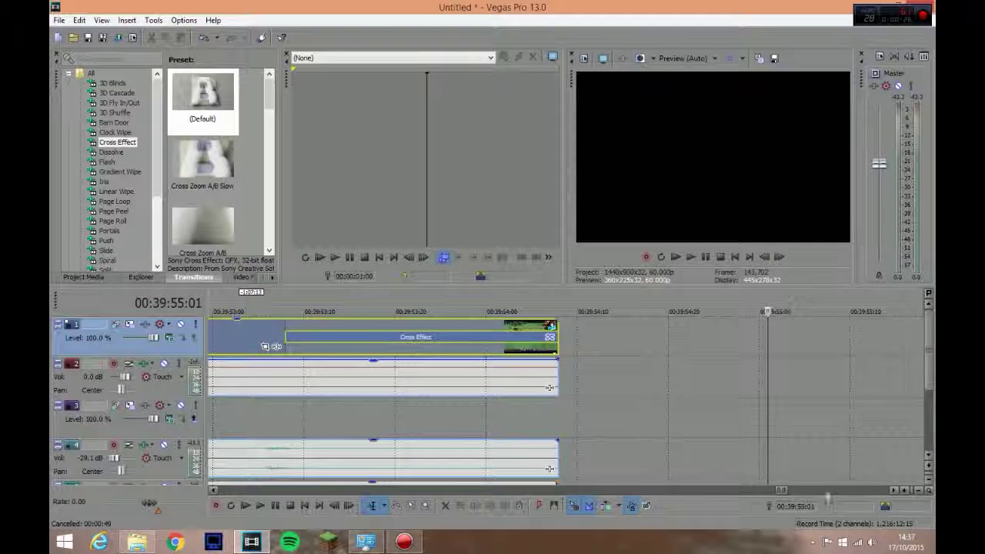
pyautogui.scroll(-5, 708, 449)
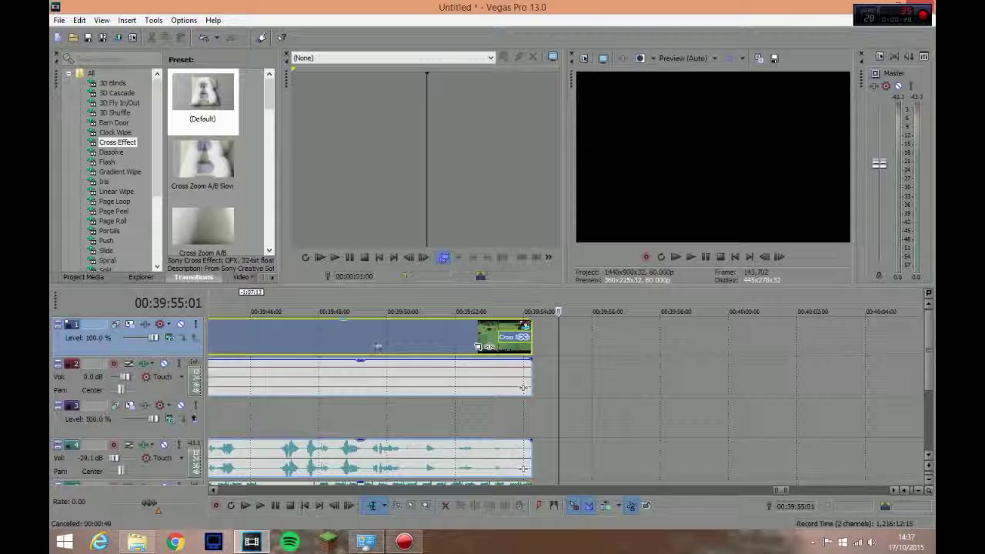
pyautogui.click(356, 332)
pyautogui.click(299, 337)
pyautogui.click(250, 340)
pyautogui.click(688, 258)
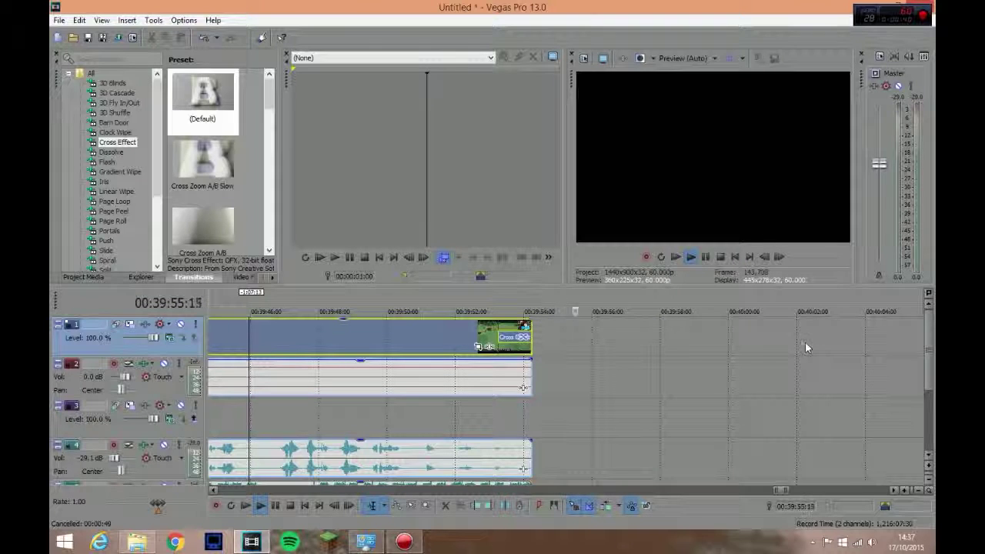
pyautogui.press('space')
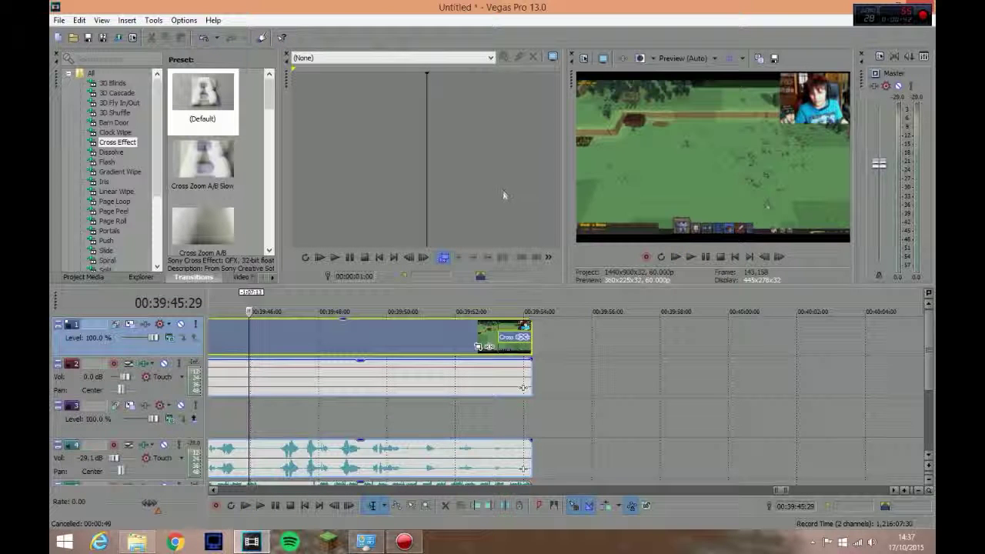